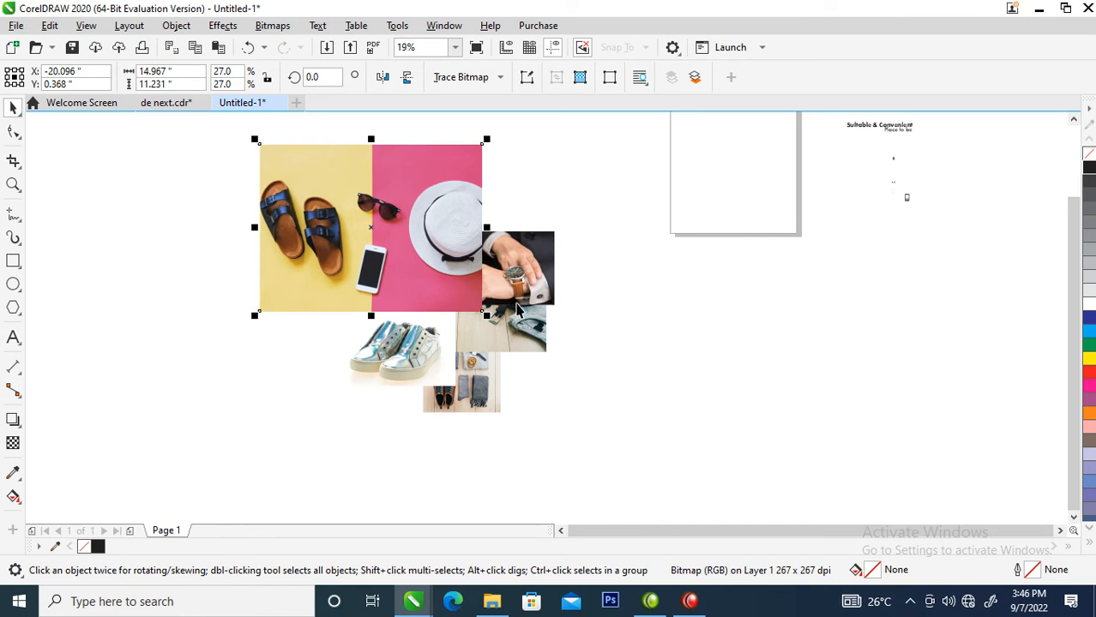
Zoom in on the product photos and check the page size list, keeping Letter.
scroll(568, 246, up, 1)
scroll(636, 192, down, 3)
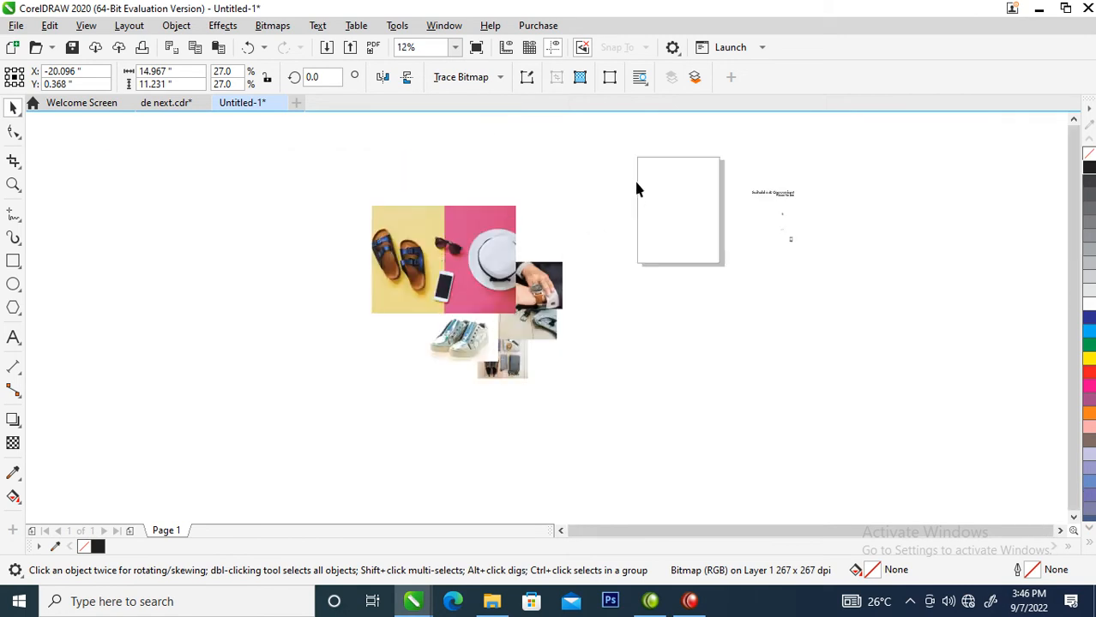
drag(434, 142, 636, 245)
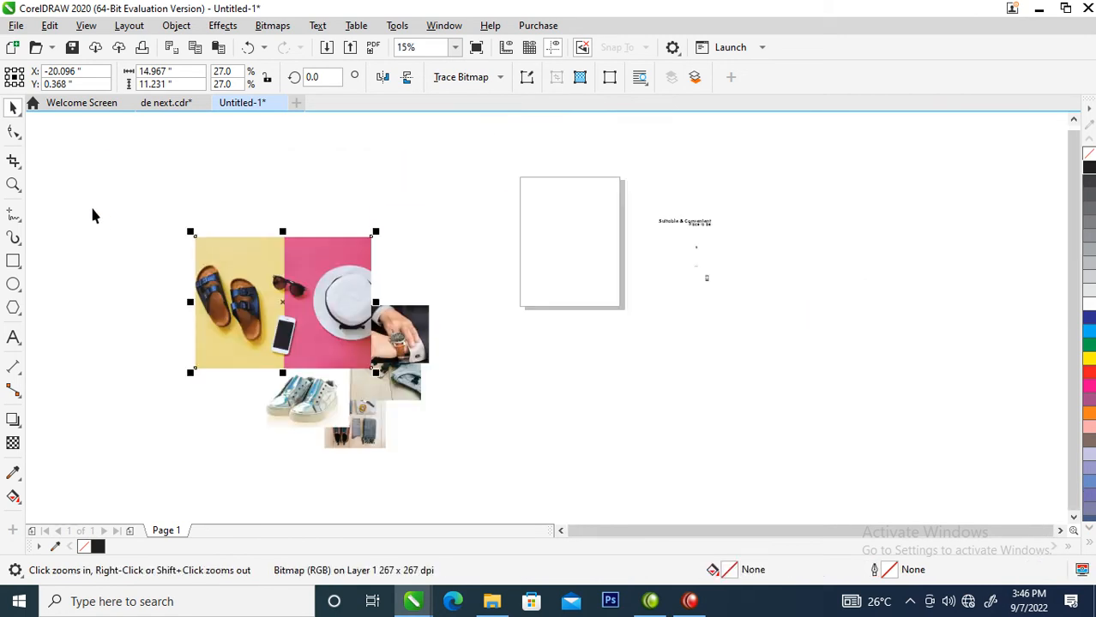
click(129, 160)
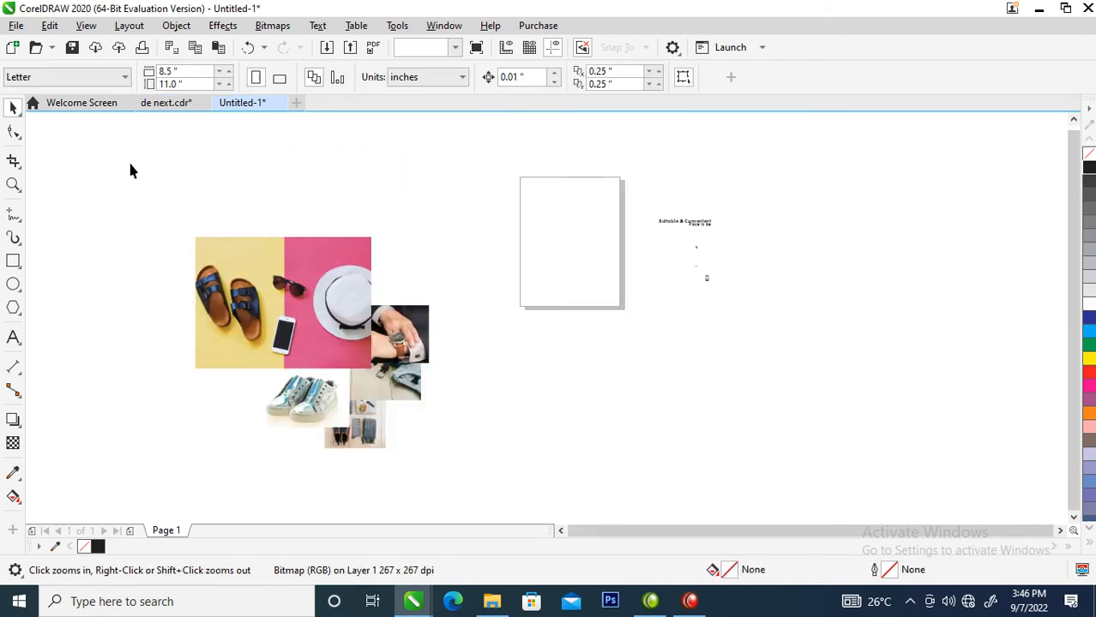
click(121, 77)
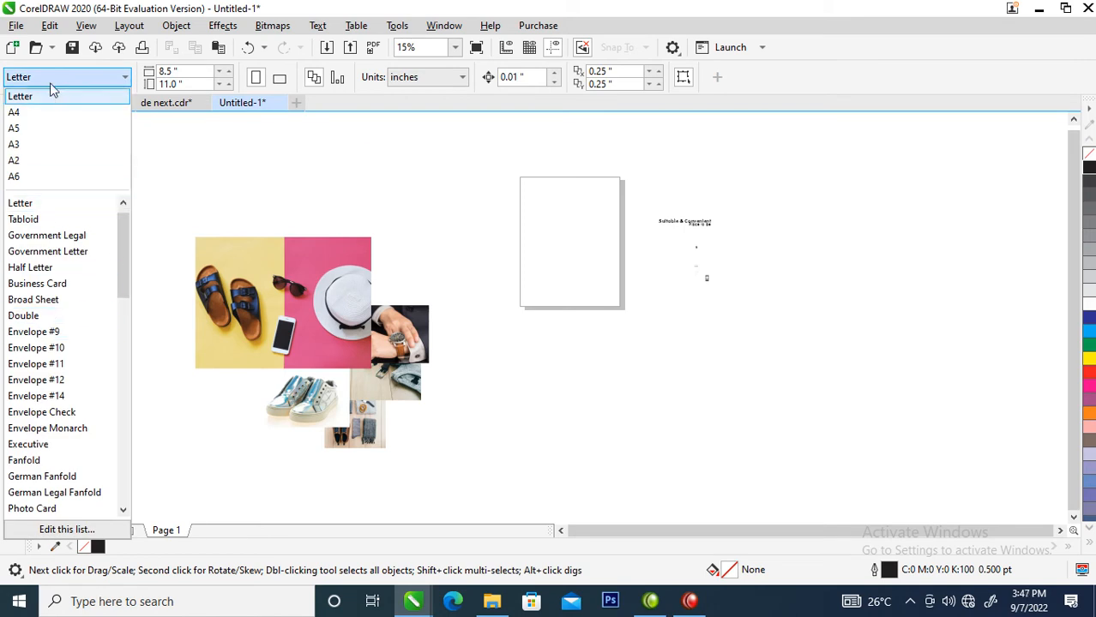
click(226, 172)
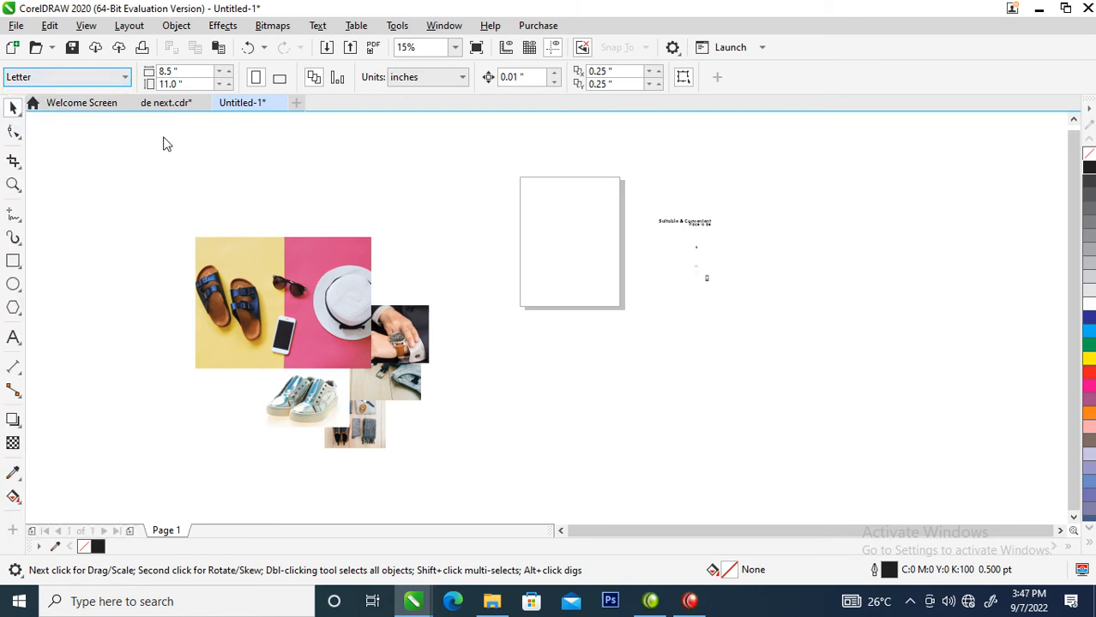
click(124, 79)
click(124, 79)
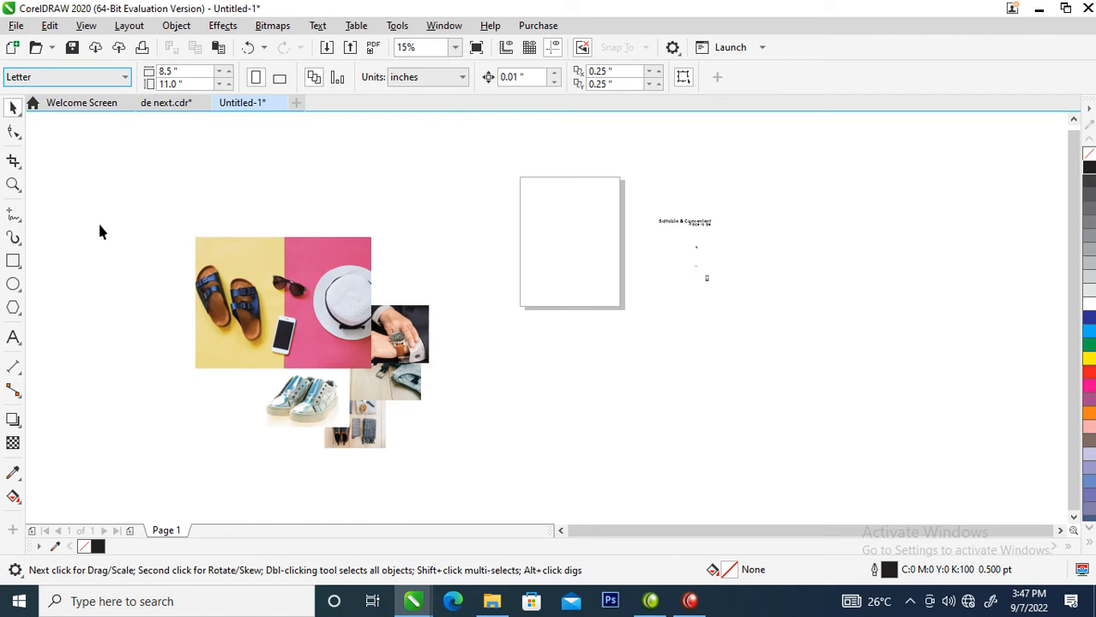
Add a rectangle framing the whole Letter page.
double_click(14, 261)
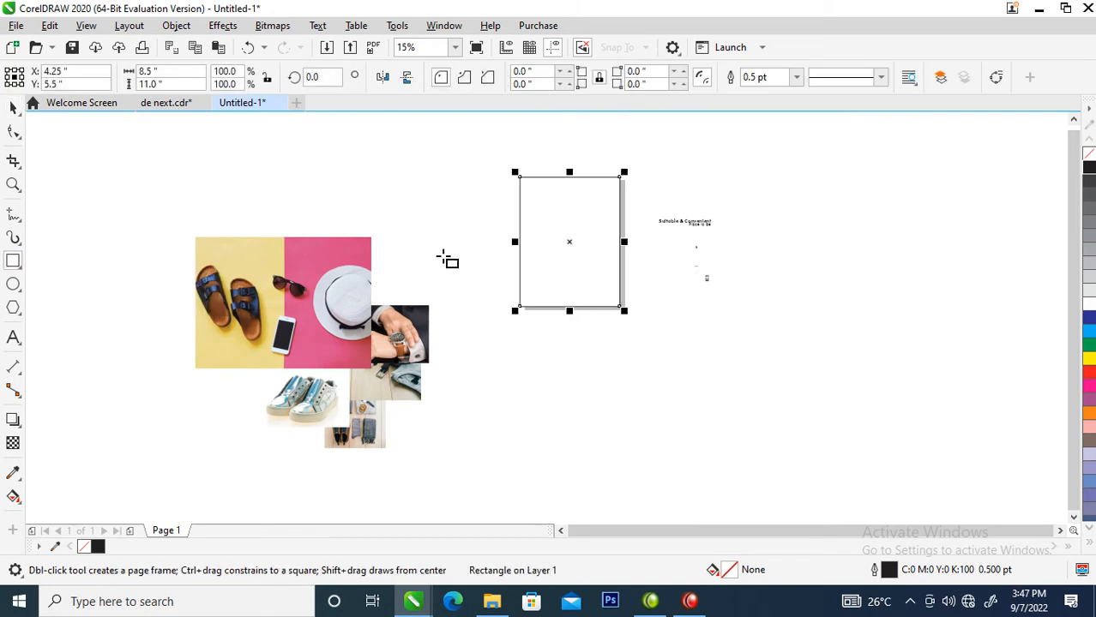
key(space)
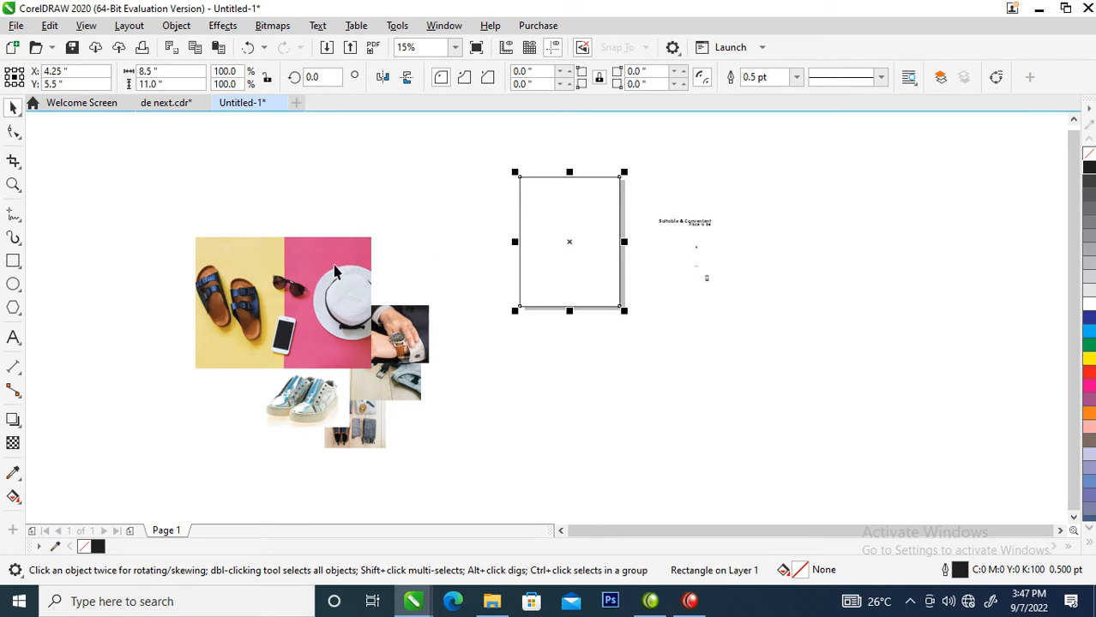
scroll(271, 206, down, 2)
key(z)
drag(171, 160, 511, 330)
Move the shoe photo off the page to the left and drag-copy the tagline onto the page top.
drag(411, 454, 761, 244)
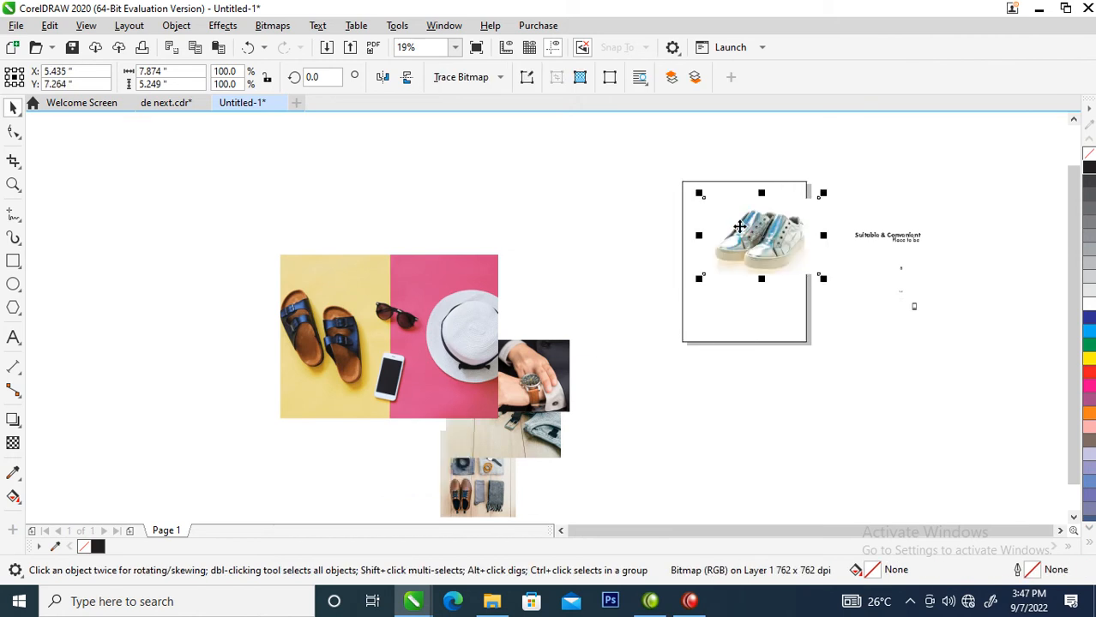
key(z)
drag(580, 161, 837, 345)
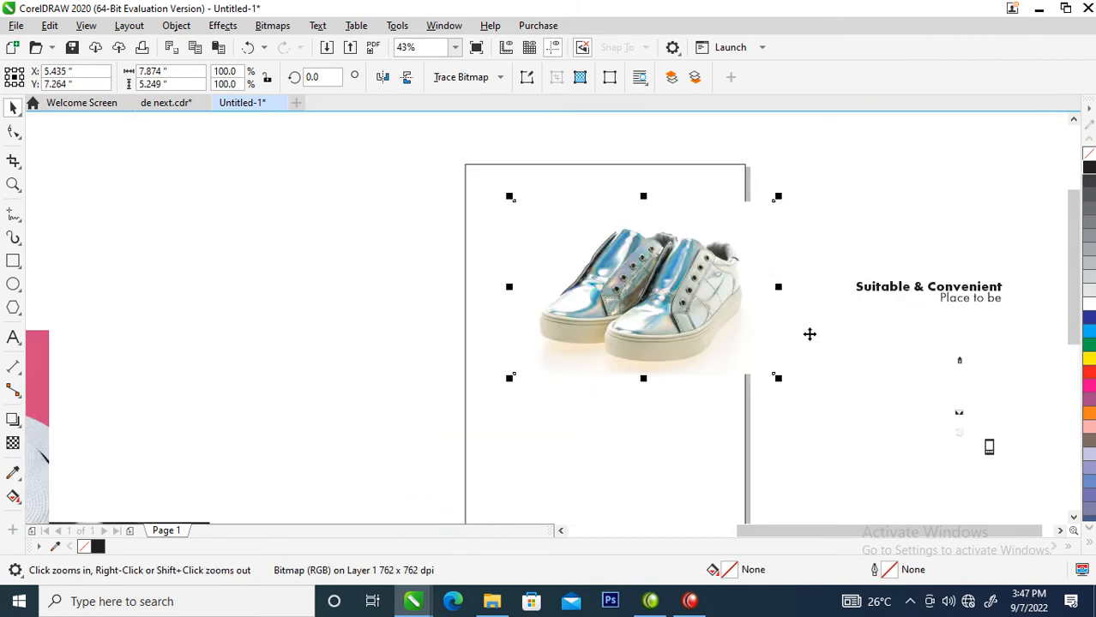
drag(712, 316, 300, 332)
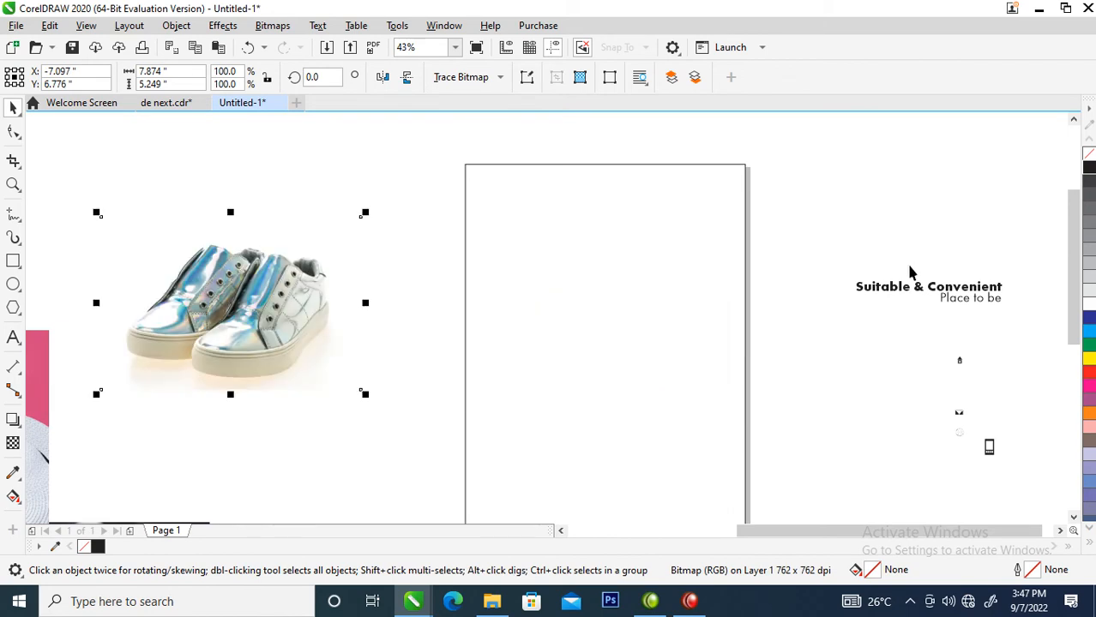
drag(900, 292, 538, 209)
Replace the copied tagline's text with 'Nancy Place' and move it left.
double_click(538, 208)
key(ctrl+a)
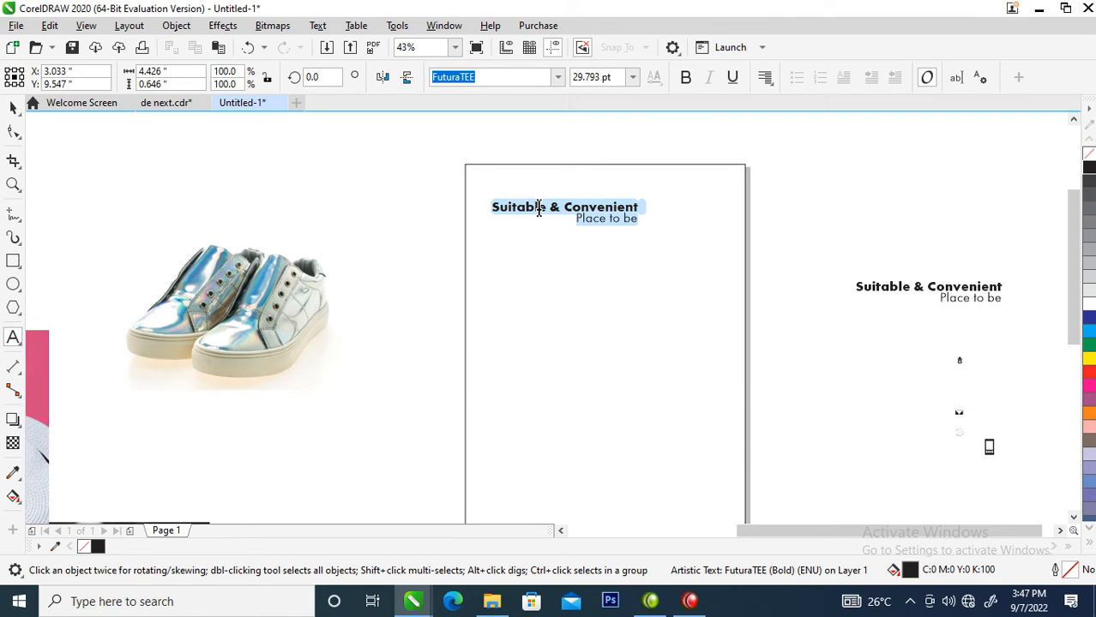
text(Nancy )
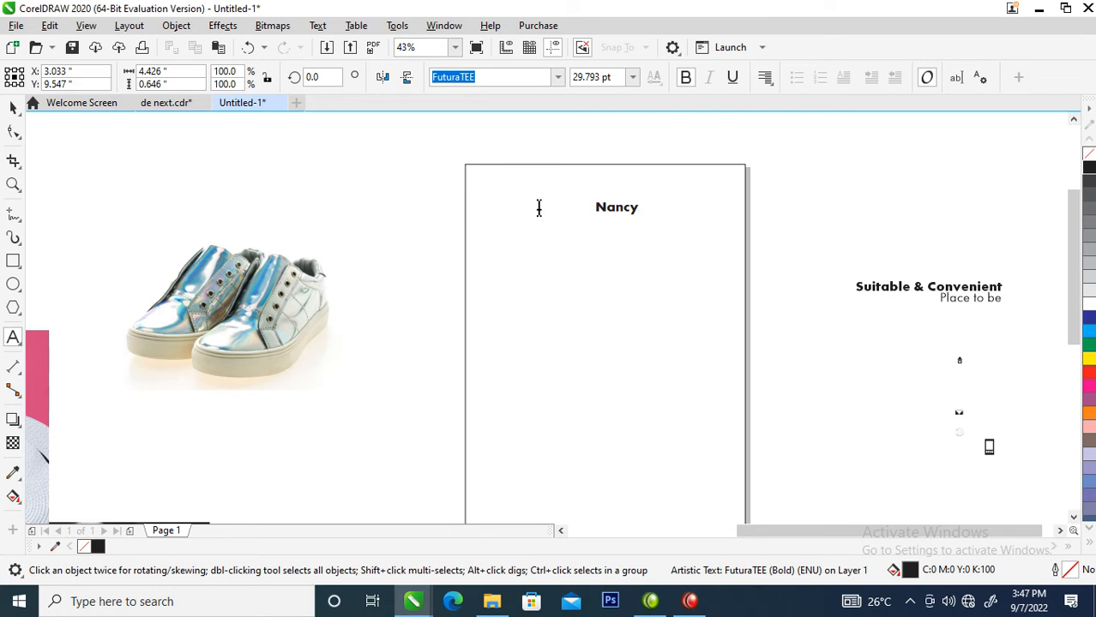
text(Place)
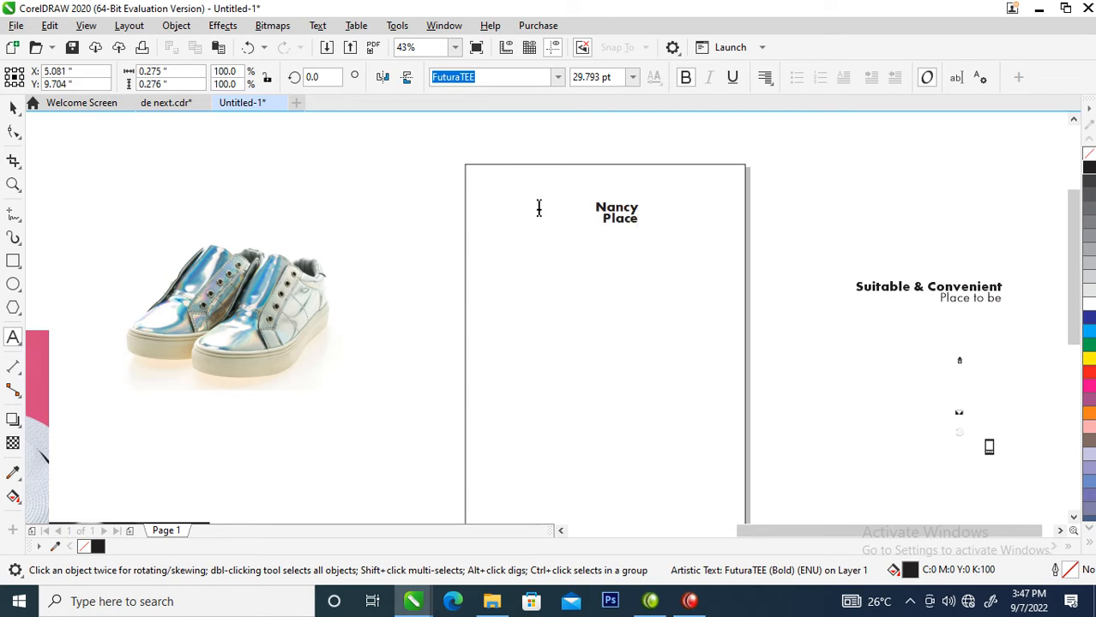
key(ctrl+space)
drag(617, 209, 544, 215)
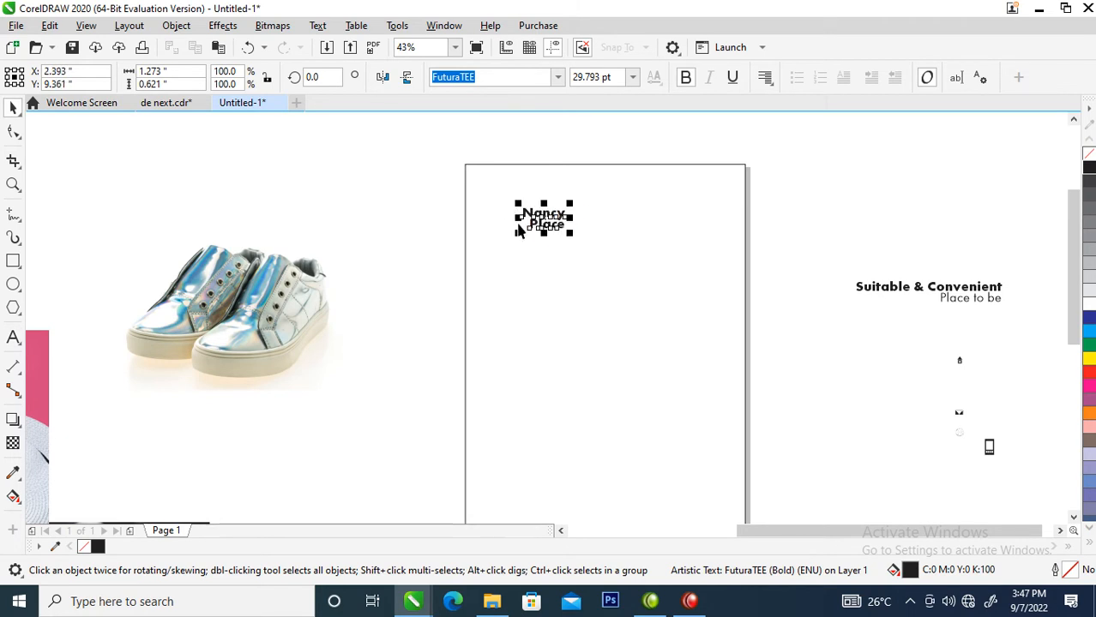
Reposition the Nancy Place title up and right and tighten its letter spacing.
scroll(508, 169, down, 2)
key(z)
drag(427, 161, 614, 232)
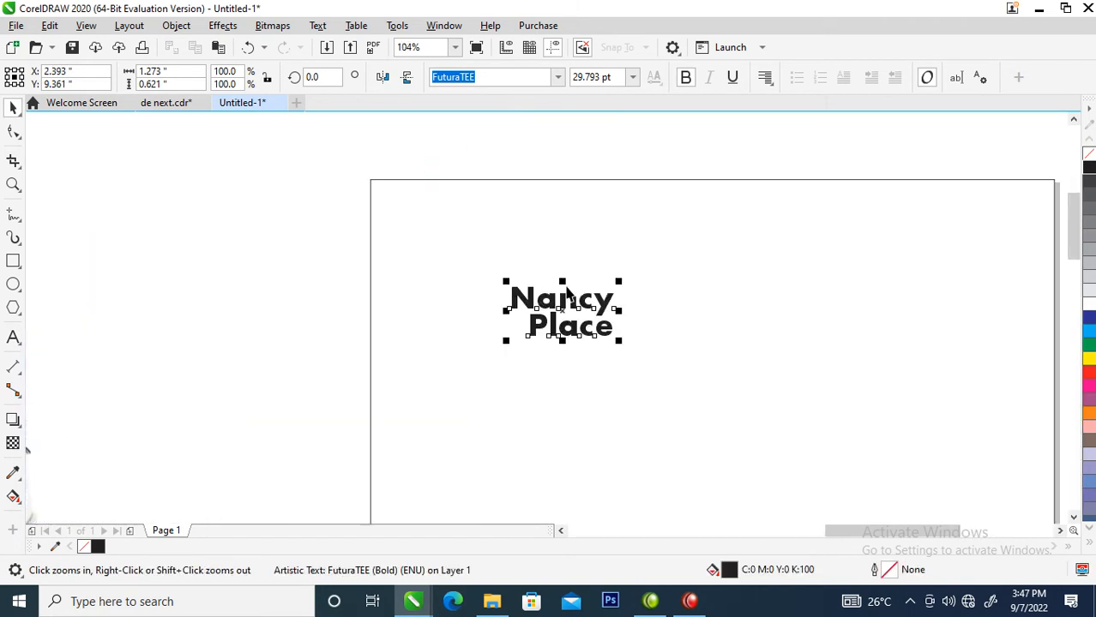
drag(579, 302, 608, 253)
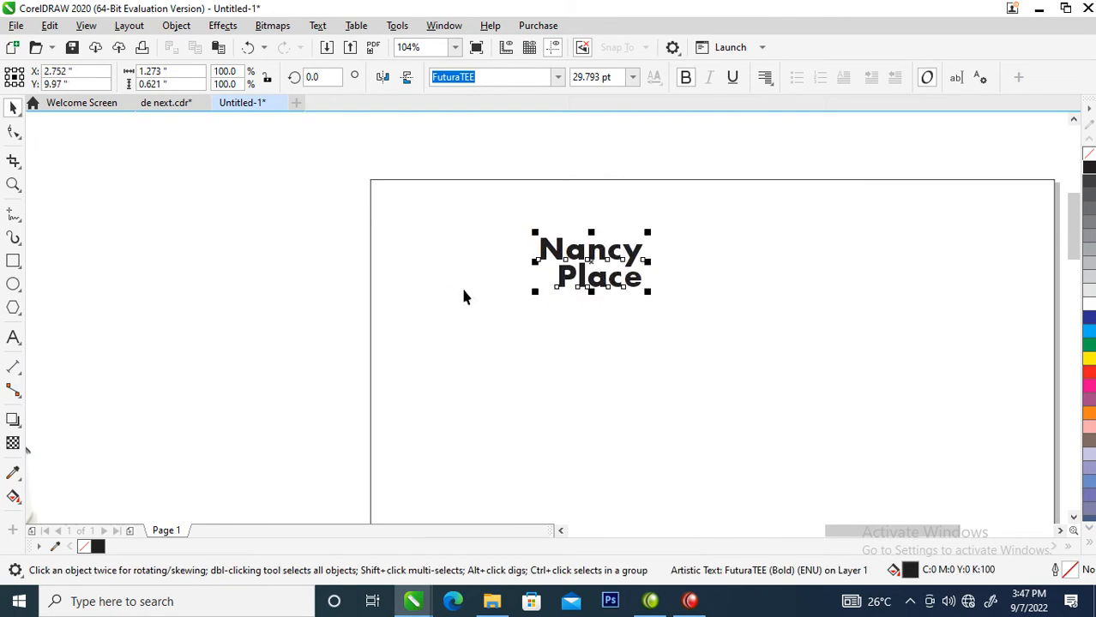
click(13, 132)
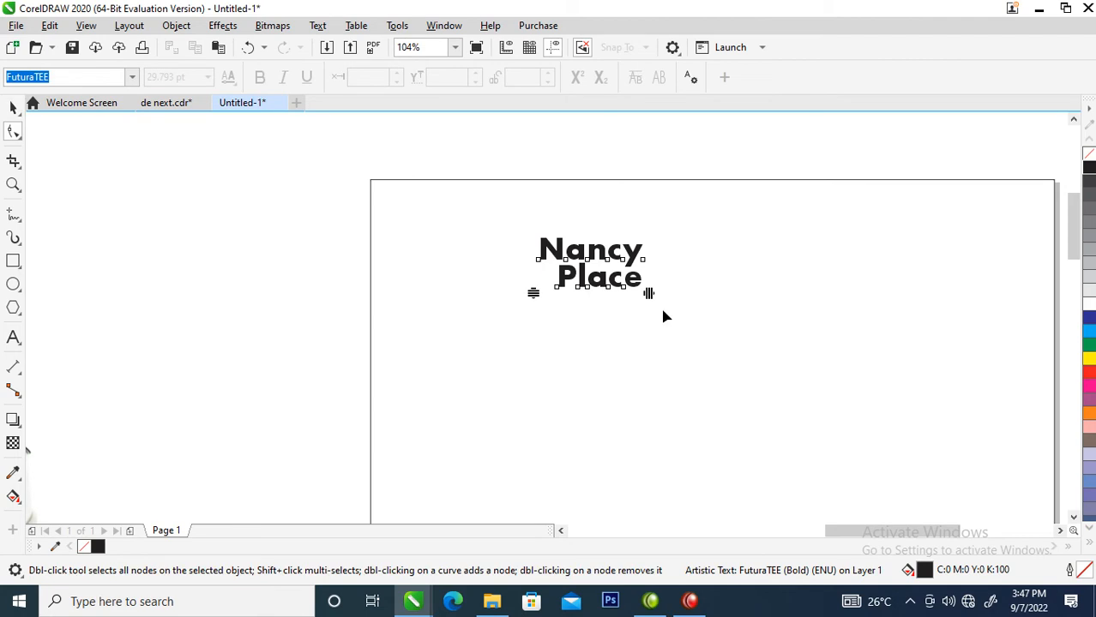
drag(652, 294, 627, 305)
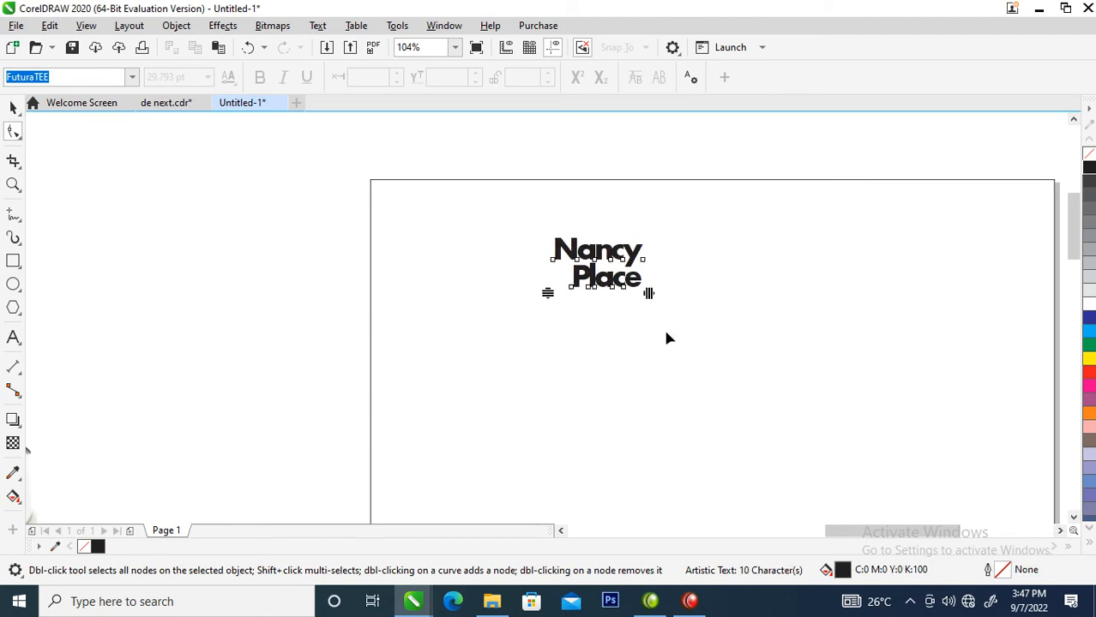
key(space)
Fill the title dark blue and move the shoe photo toward the page.
click(1089, 327)
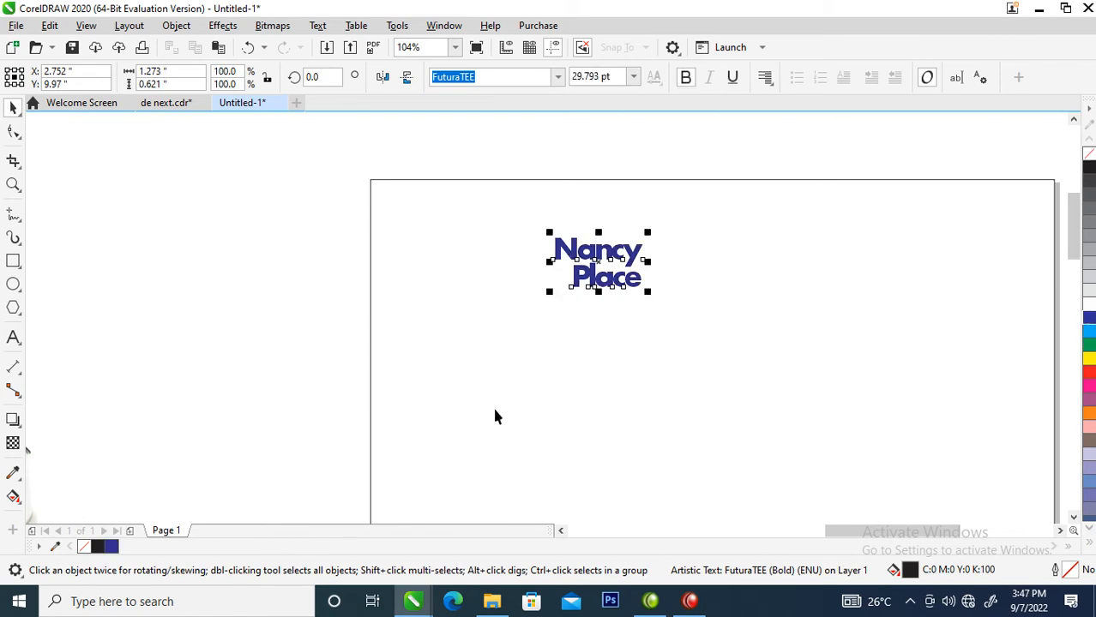
scroll(487, 404, down, 3)
mouse_move(256, 338)
mouse_down()
mouse_move(374, 477)
mouse_move(634, 475)
mouse_up()
drag(298, 404, 487, 301)
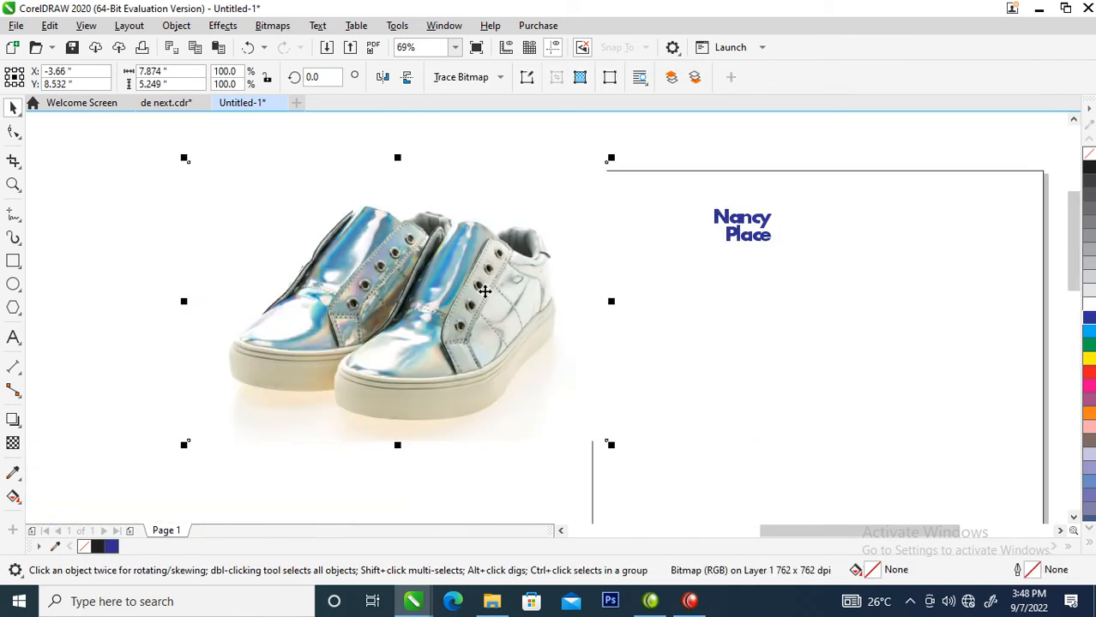
Move the title left and up, then shift the Nancy line to the right.
key(z)
drag(516, 134, 693, 211)
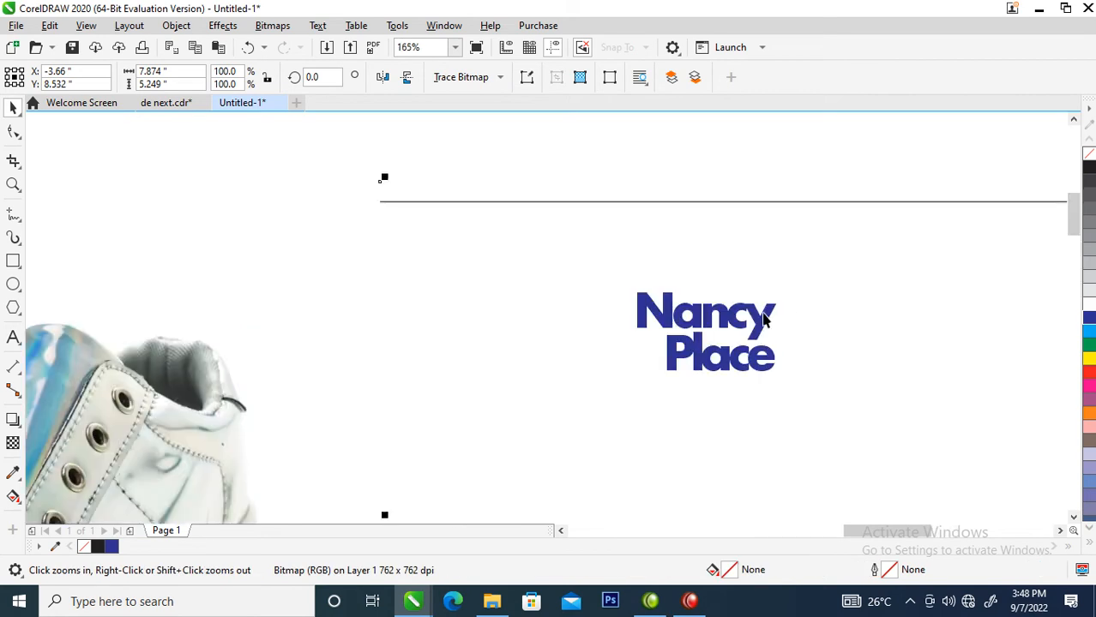
key(space)
drag(764, 319, 670, 297)
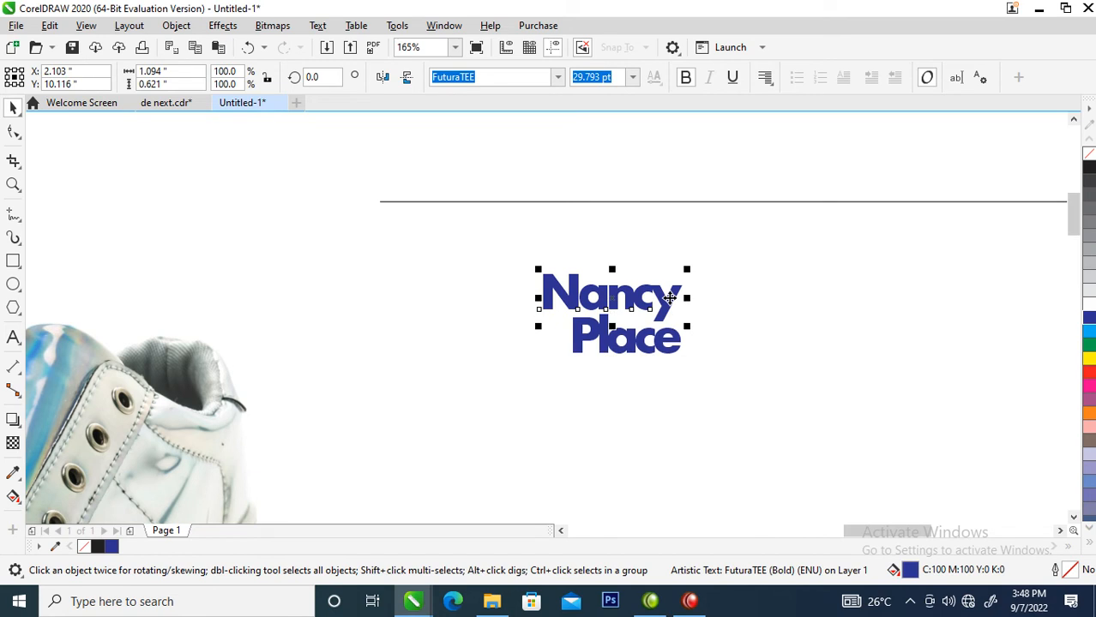
drag(663, 302, 692, 316)
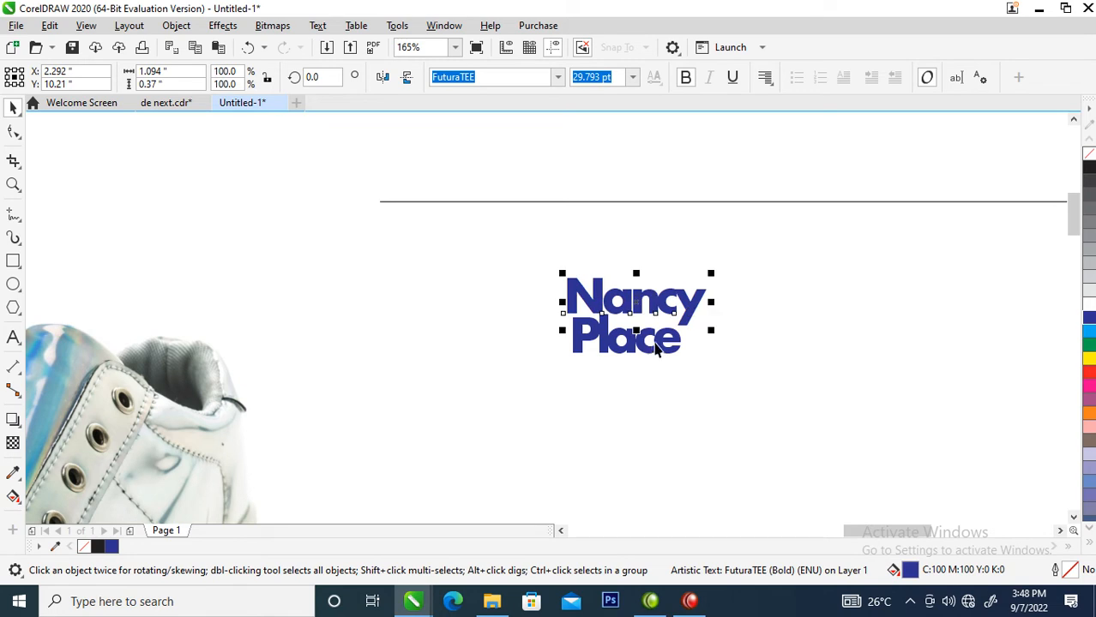
Colour the Place line light blue and nudge it slightly left.
click(656, 343)
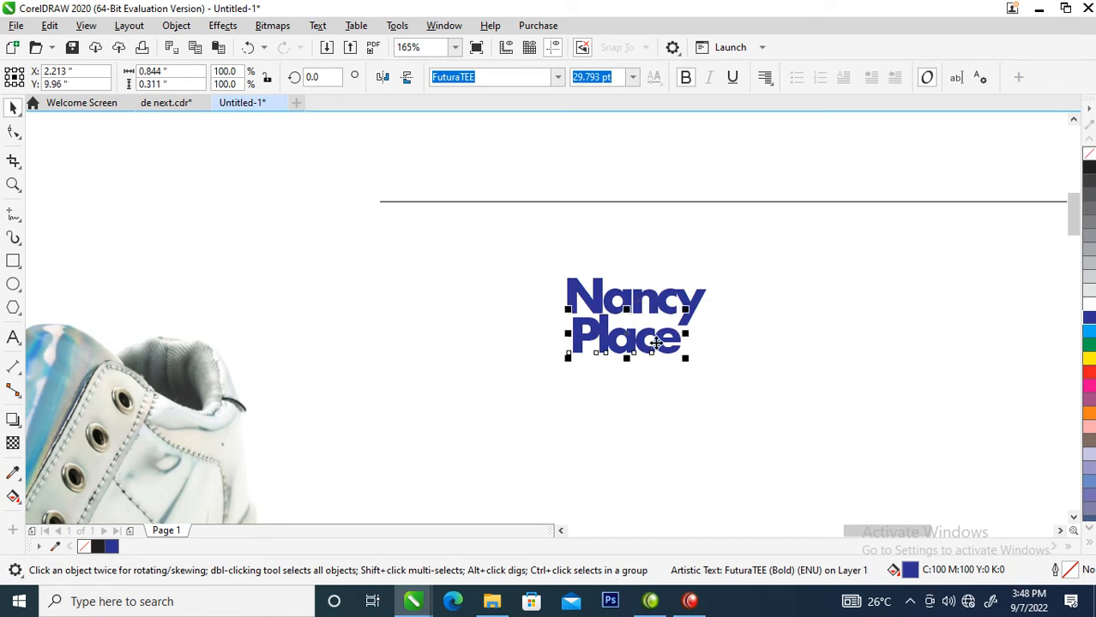
click(1091, 332)
drag(677, 338, 672, 340)
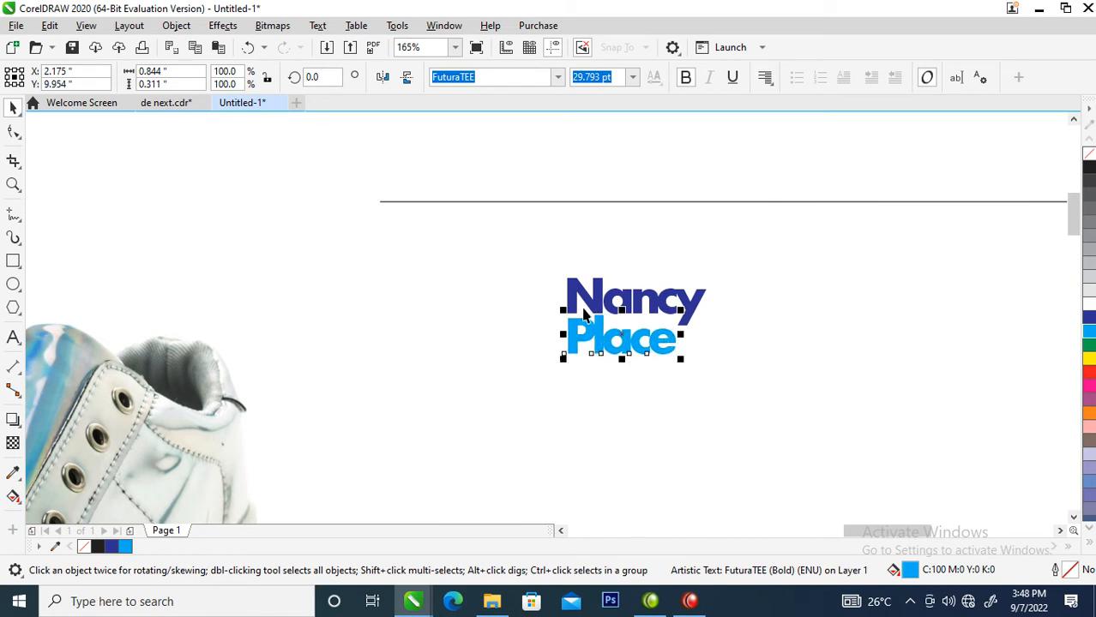
key(z)
drag(326, 187, 757, 439)
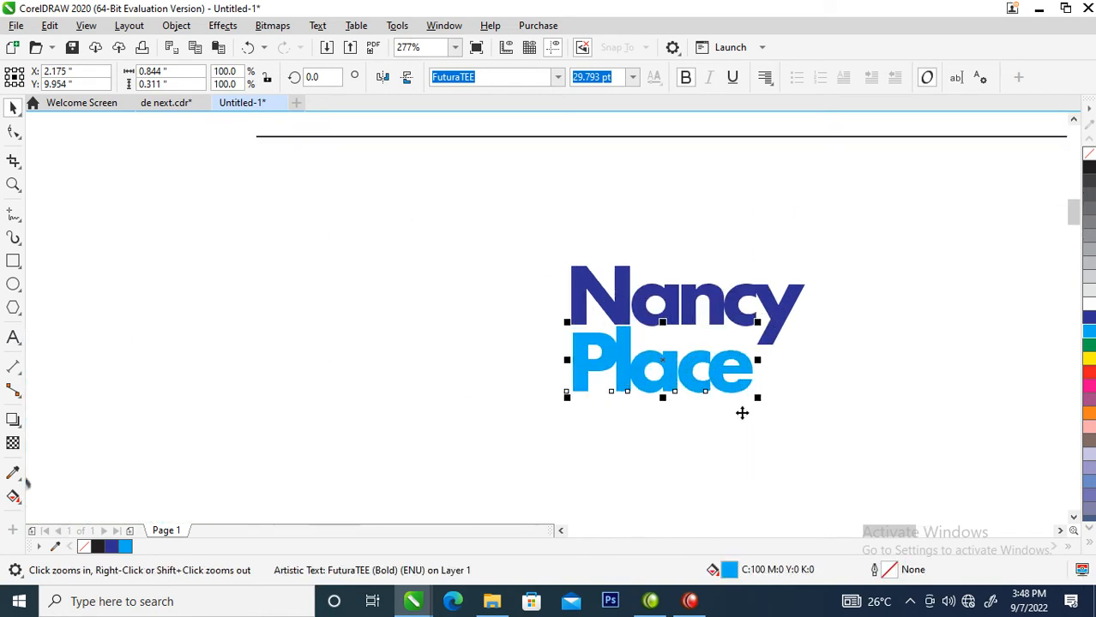
Draw a square left of the title and copy all of Nancy's properties onto it for a dark-blue fill.
click(13, 261)
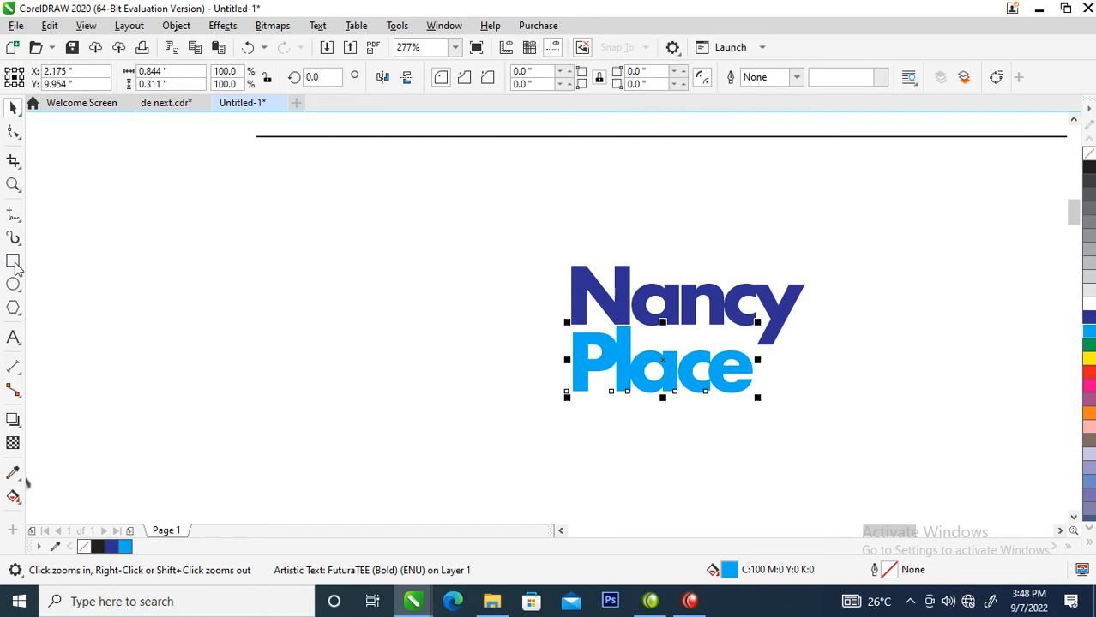
mouse_move(425, 267)
mouse_down()
mouse_move(505, 385)
mouse_move(527, 392)
mouse_move(510, 392)
mouse_up()
key(space)
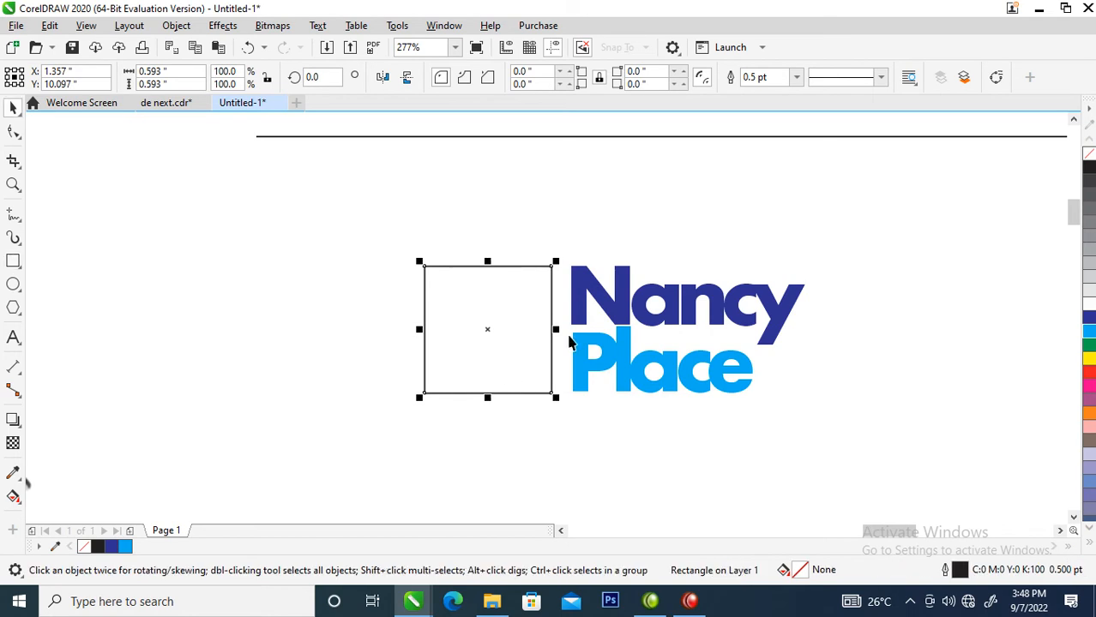
drag(628, 292, 483, 326)
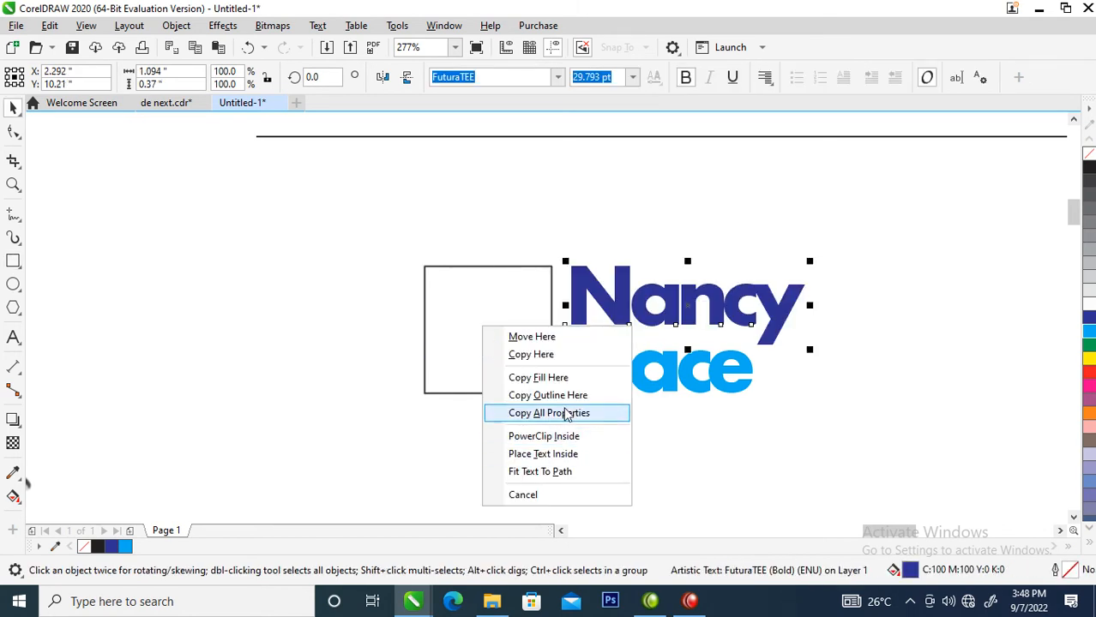
click(566, 414)
click(526, 316)
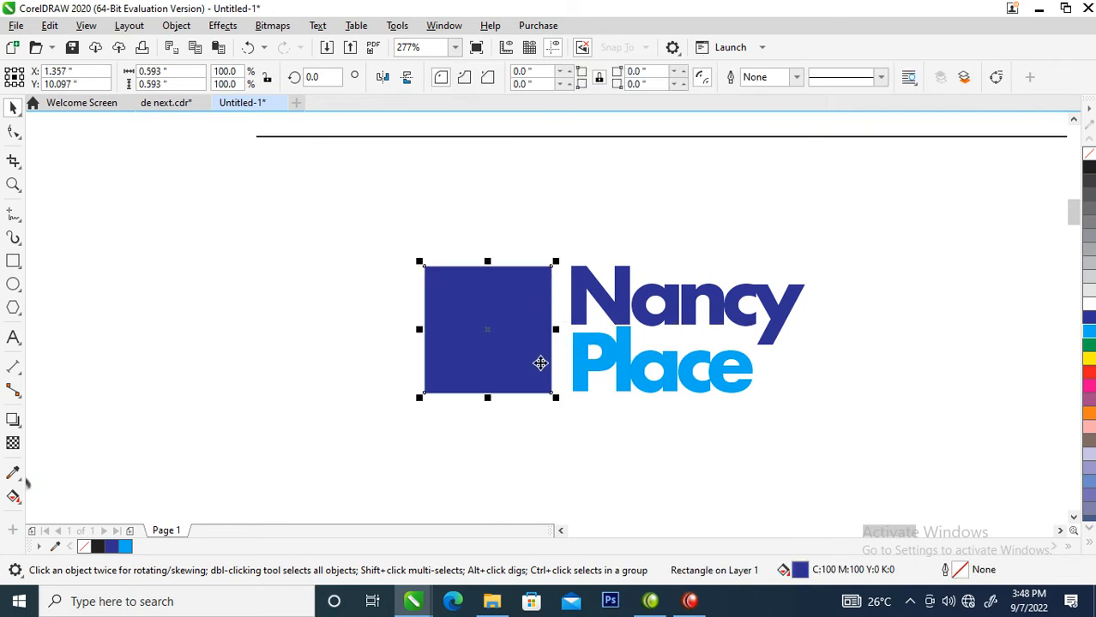
key(g)
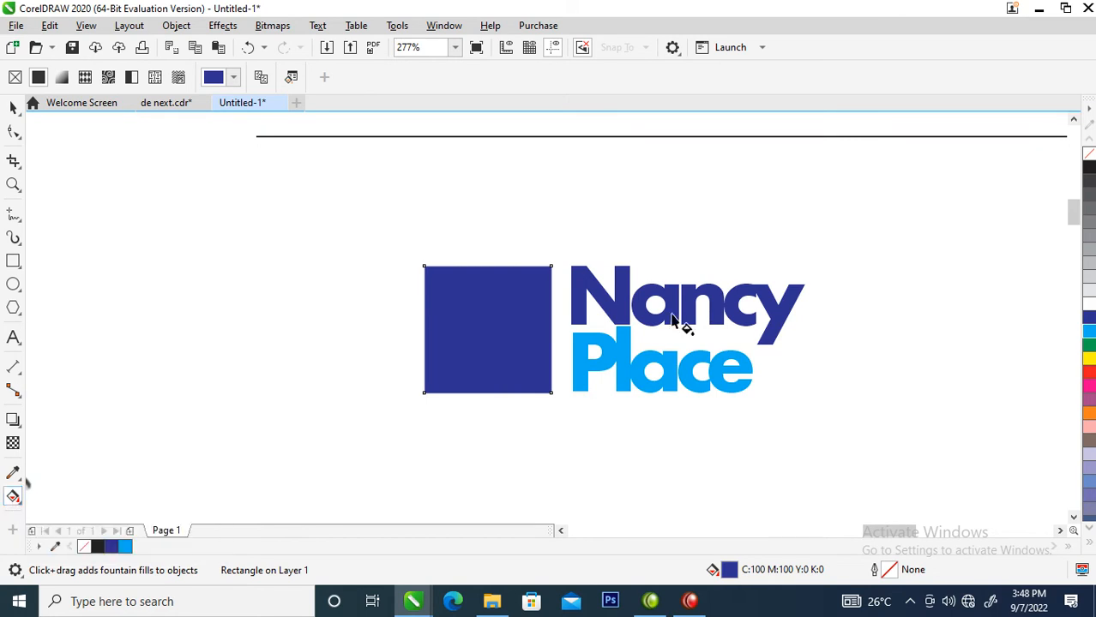
Give the square a diagonal dark-blue-to-light-blue gradient and drag a copy of Nancy over it.
drag(461, 276, 521, 385)
click(521, 384)
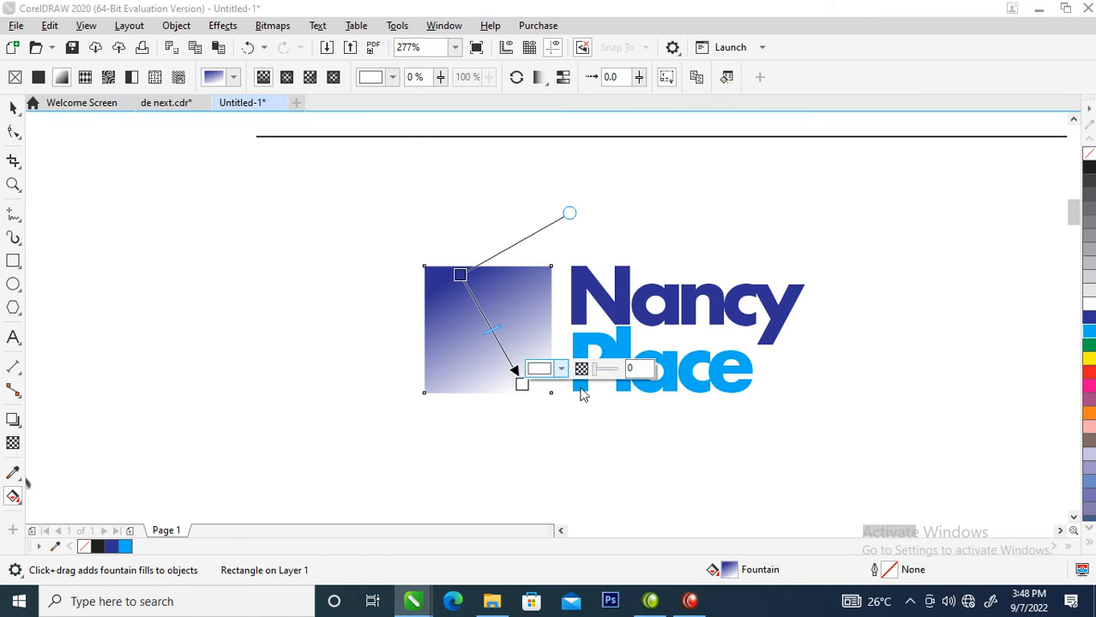
click(538, 371)
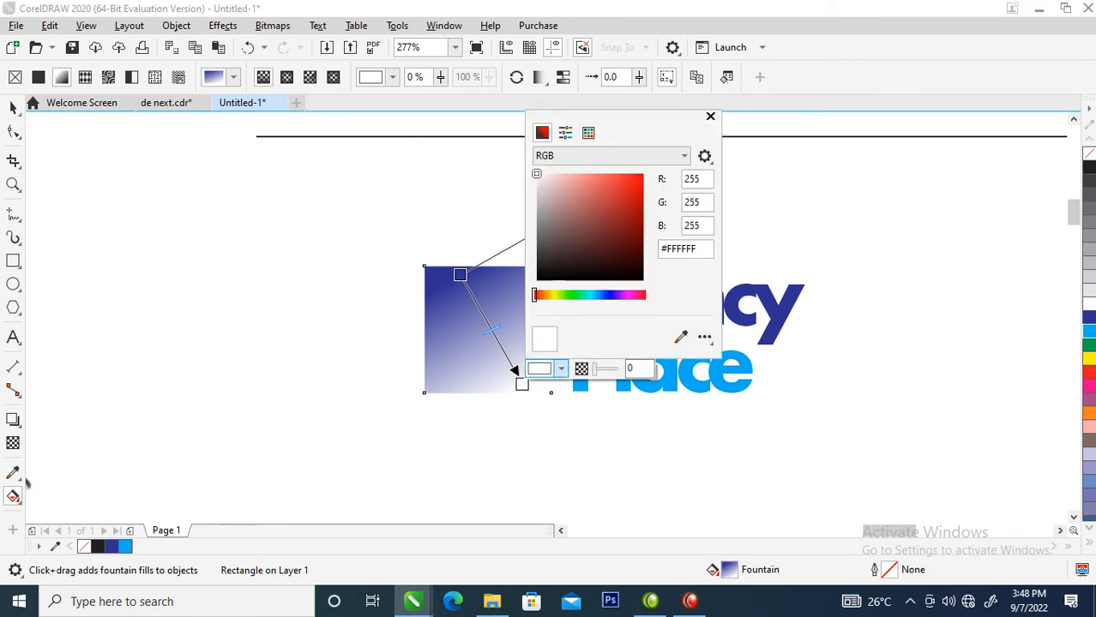
click(1087, 333)
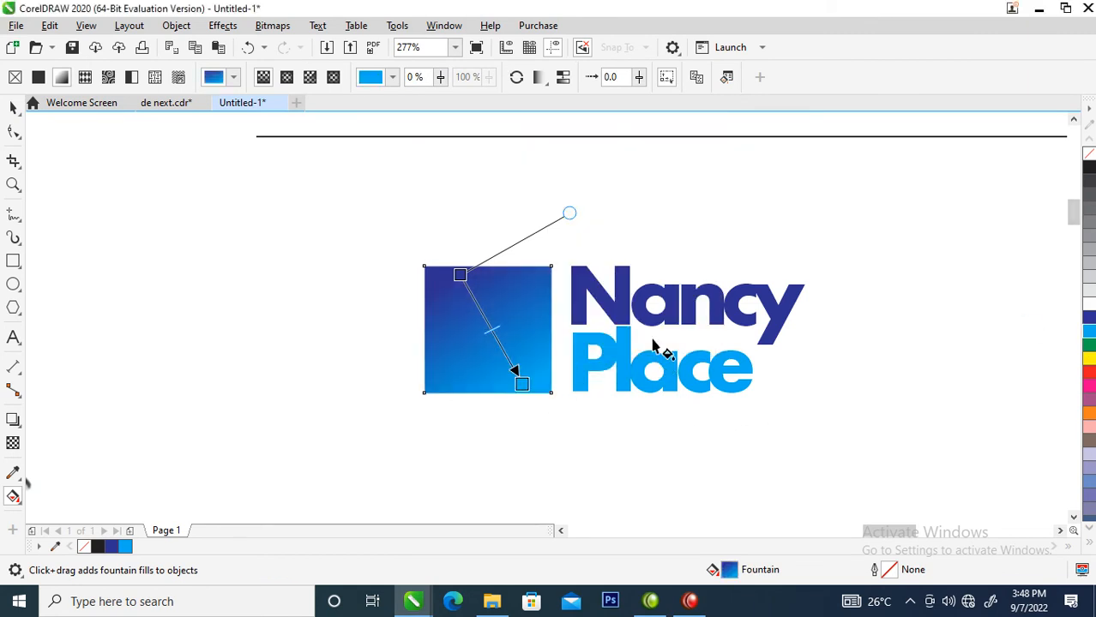
key(space)
drag(624, 295, 538, 370)
Drop a copy of Nancy on the square and trim it down to the letter 'N'.
right_click(479, 307)
click(428, 288)
double_click(476, 335)
key(Delete)
key(ctrl+space)
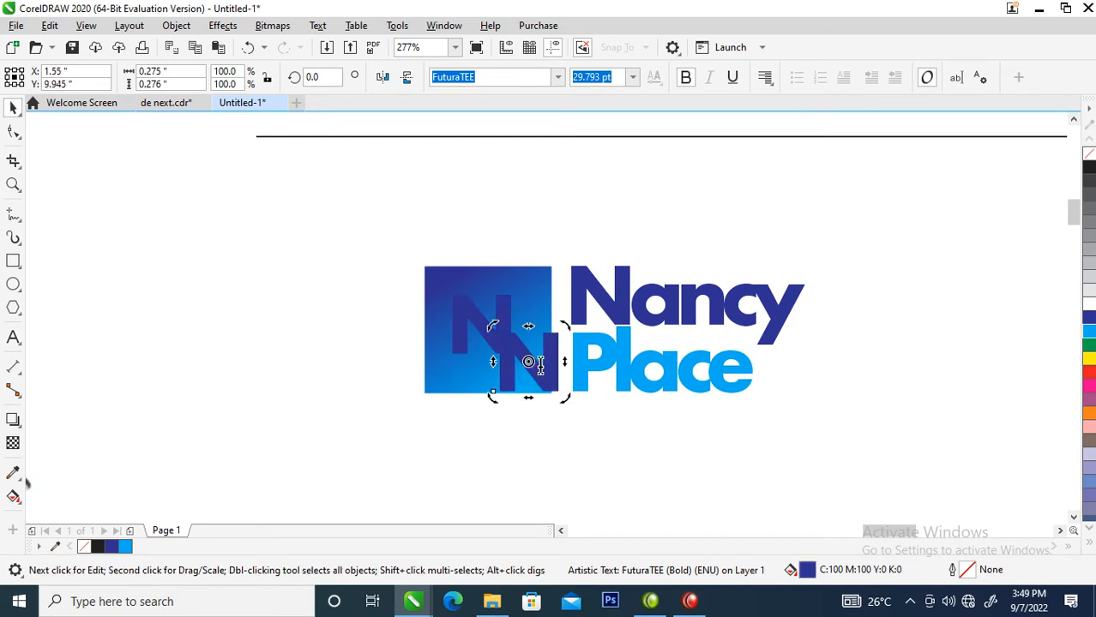
Change the second 'N' copy into an uppercase 'P'.
double_click(540, 370)
double_click(540, 364)
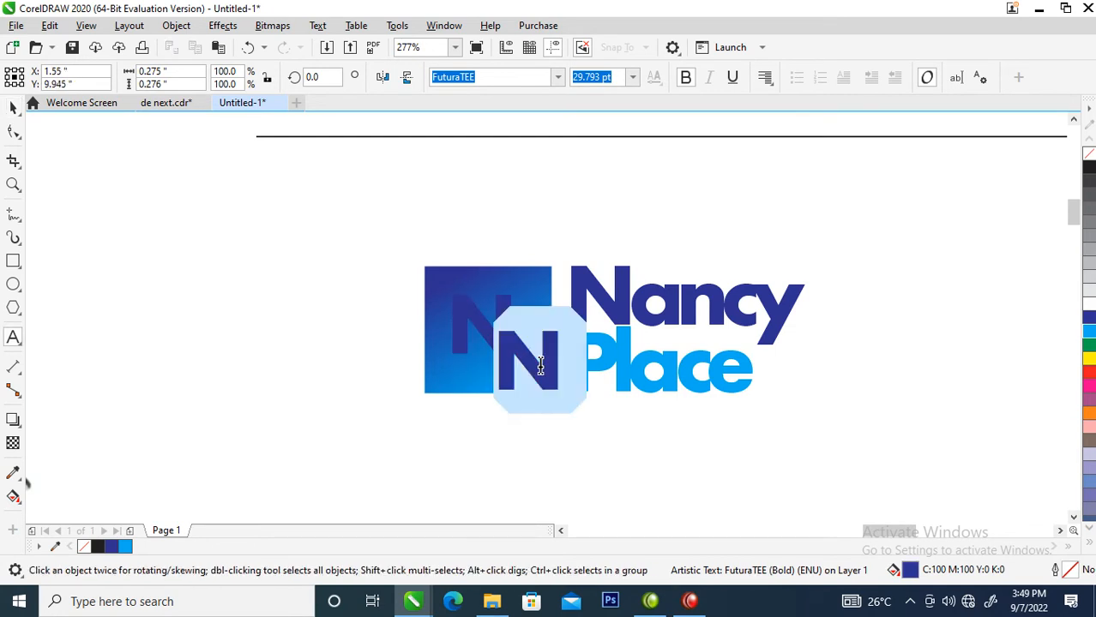
text(p)
key(ctrl+space)
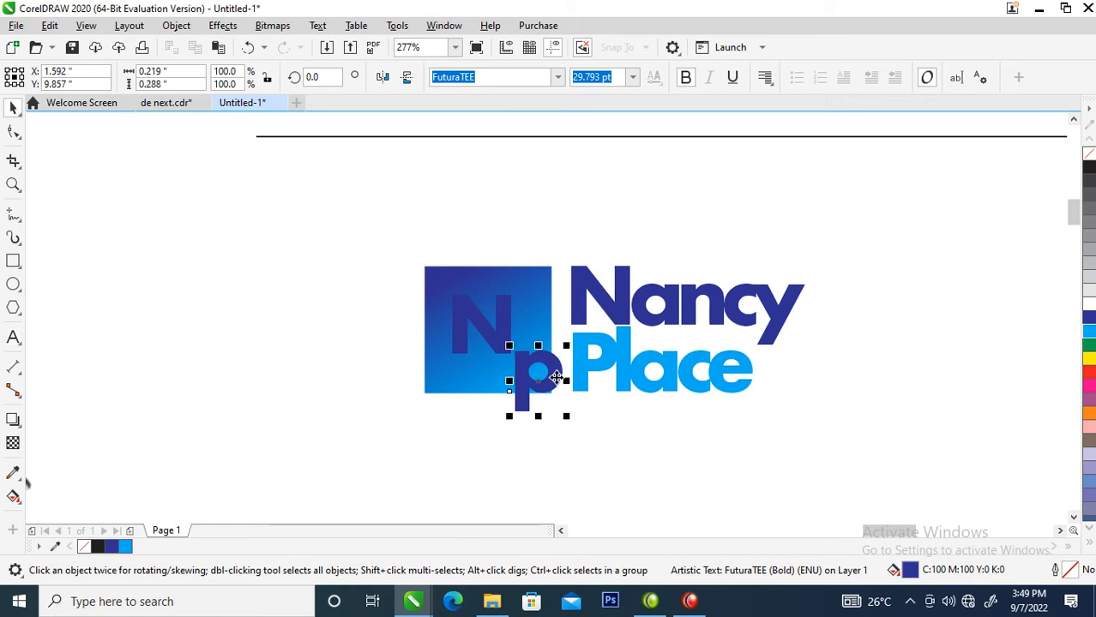
double_click(556, 377)
double_click(557, 377)
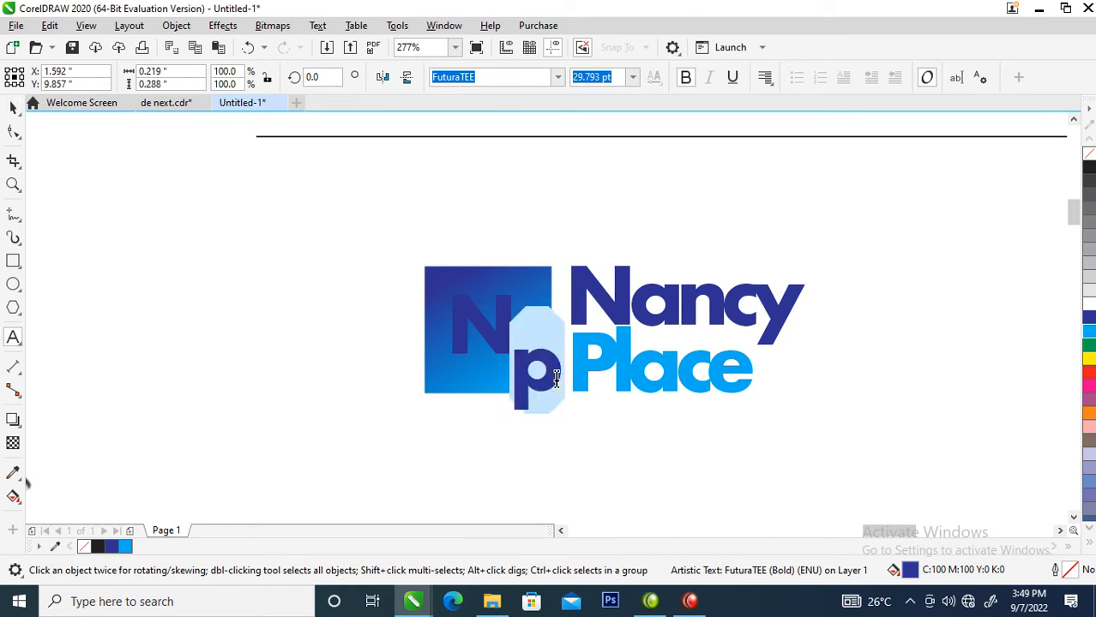
text(P)
key(ctrl+space)
Place the P beside the N and fill both letters white.
drag(549, 343, 531, 317)
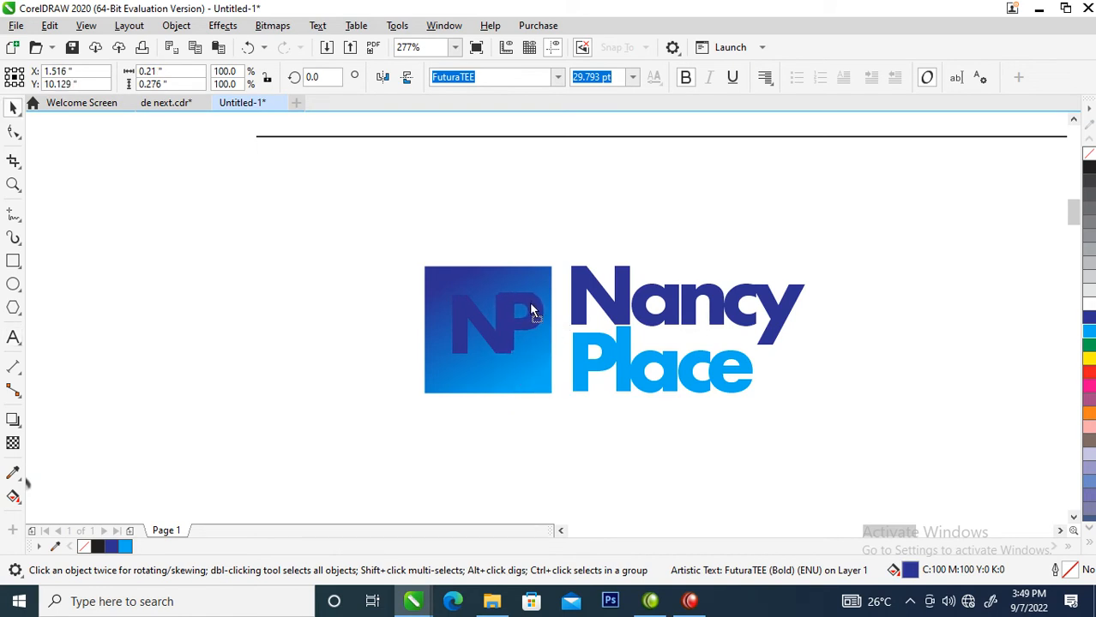
shift+click(470, 334)
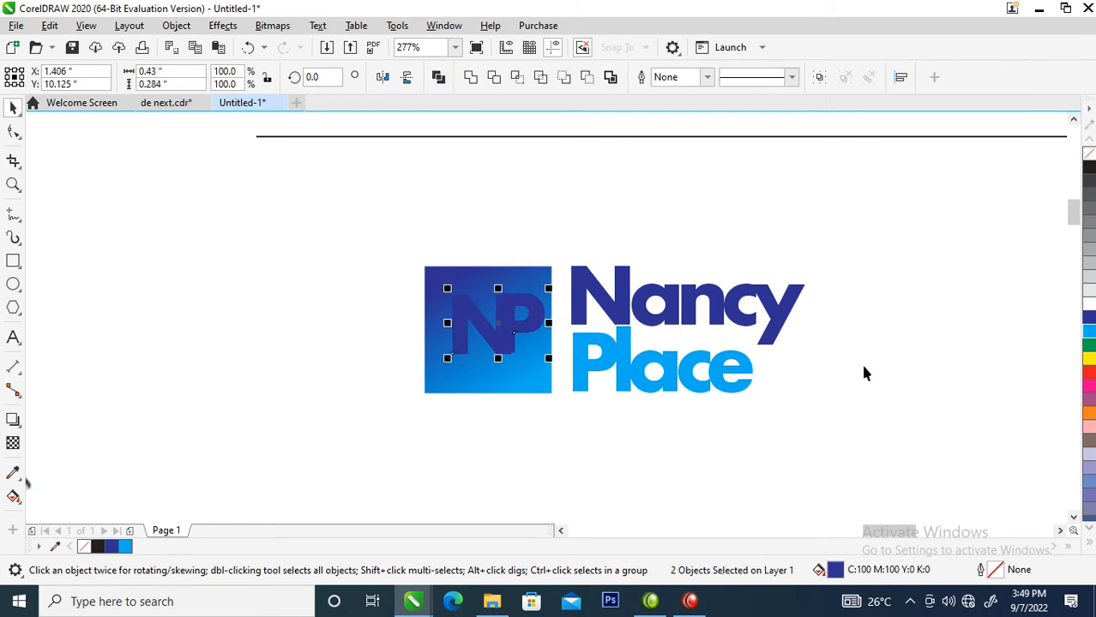
click(1088, 305)
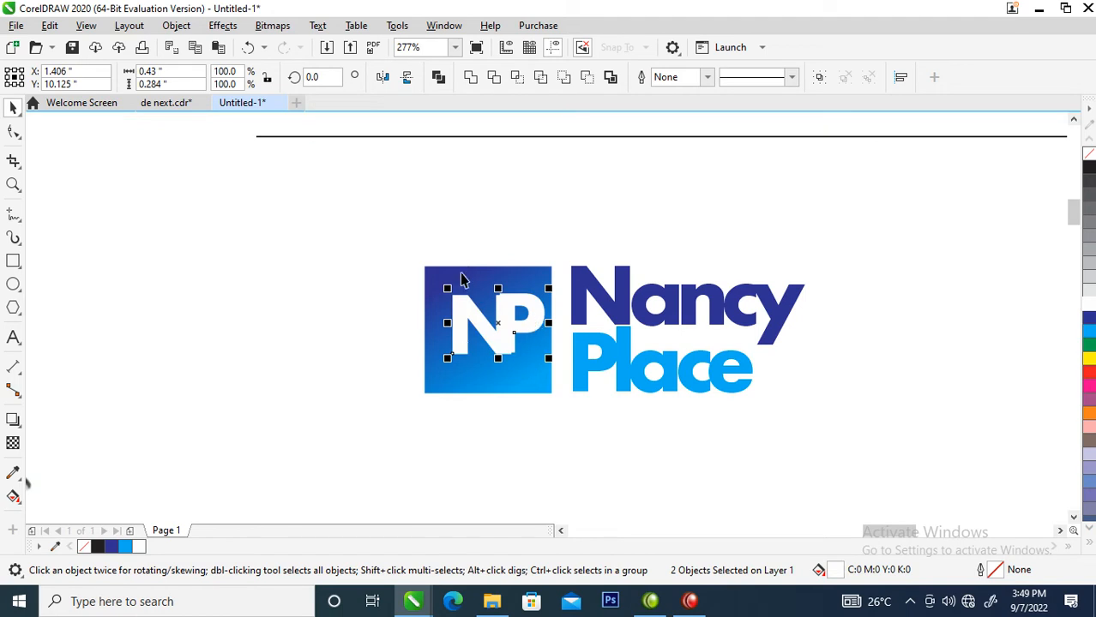
Zoom in on the letters and move the P closer to the N.
key(z)
drag(414, 221, 538, 320)
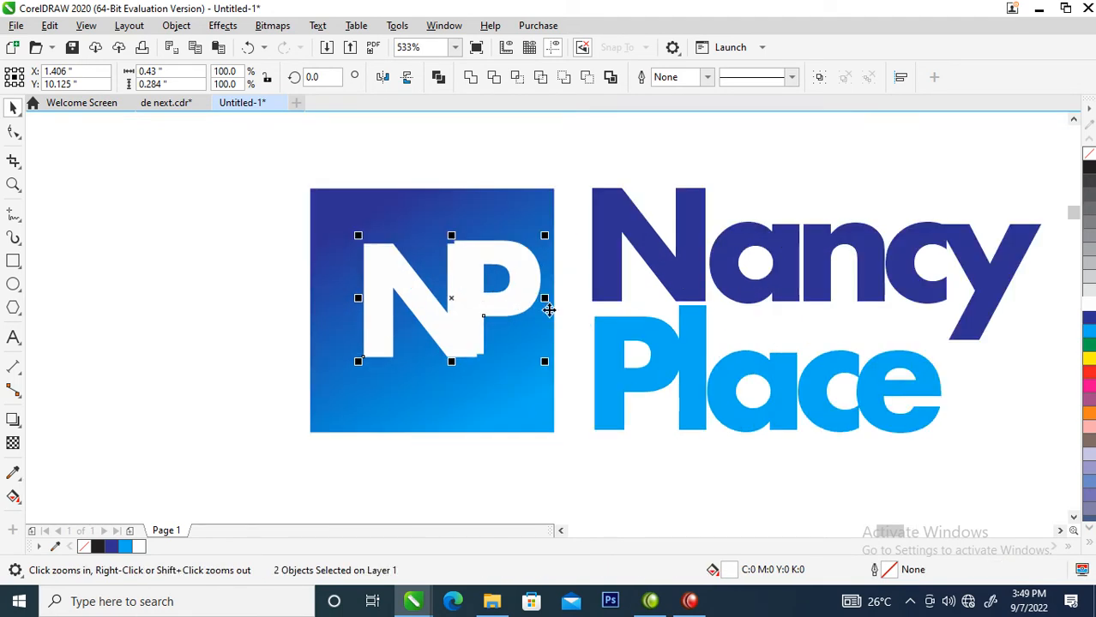
click(477, 175)
click(511, 247)
drag(531, 263, 518, 270)
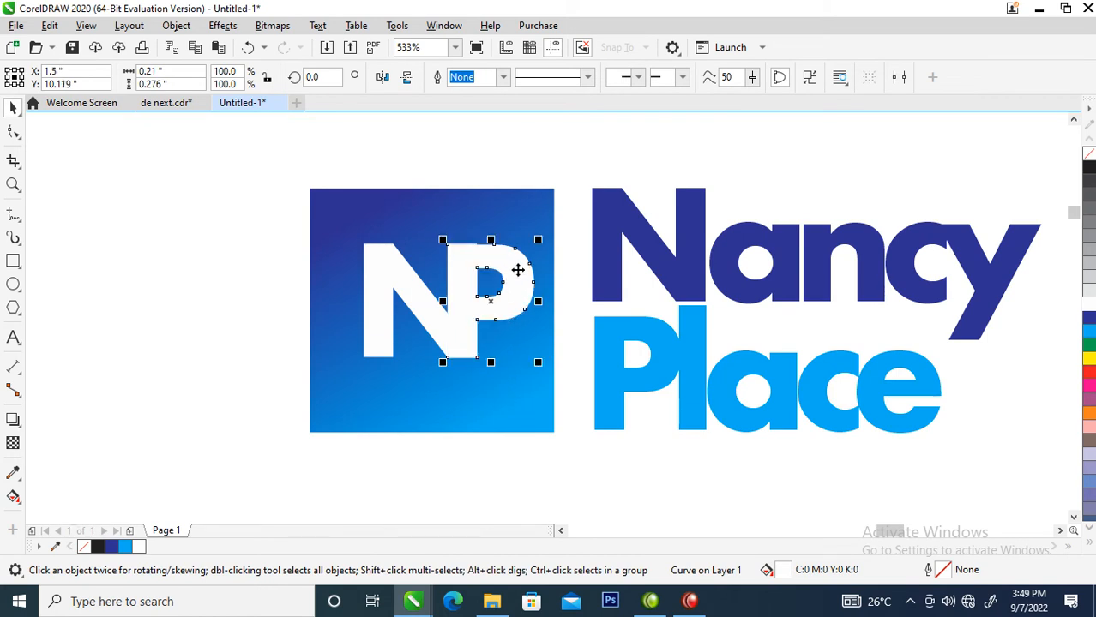
Top-align N and P, shift them lower-left, group them and enlarge the group to 108.2%.
click(401, 286)
shift+click(521, 284)
key(t)
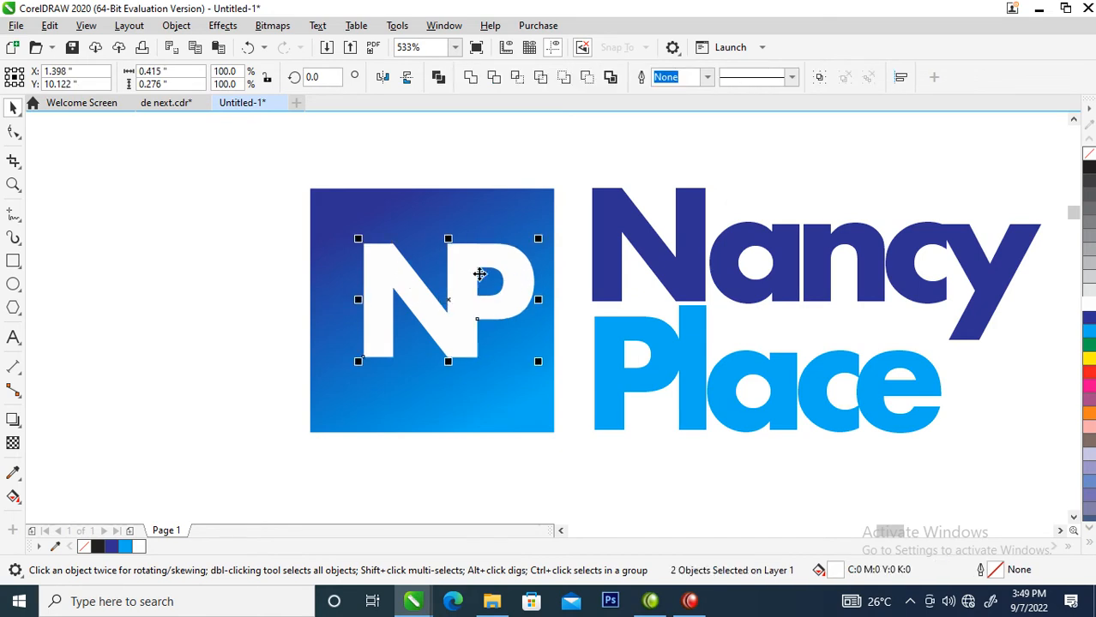
drag(510, 299, 496, 316)
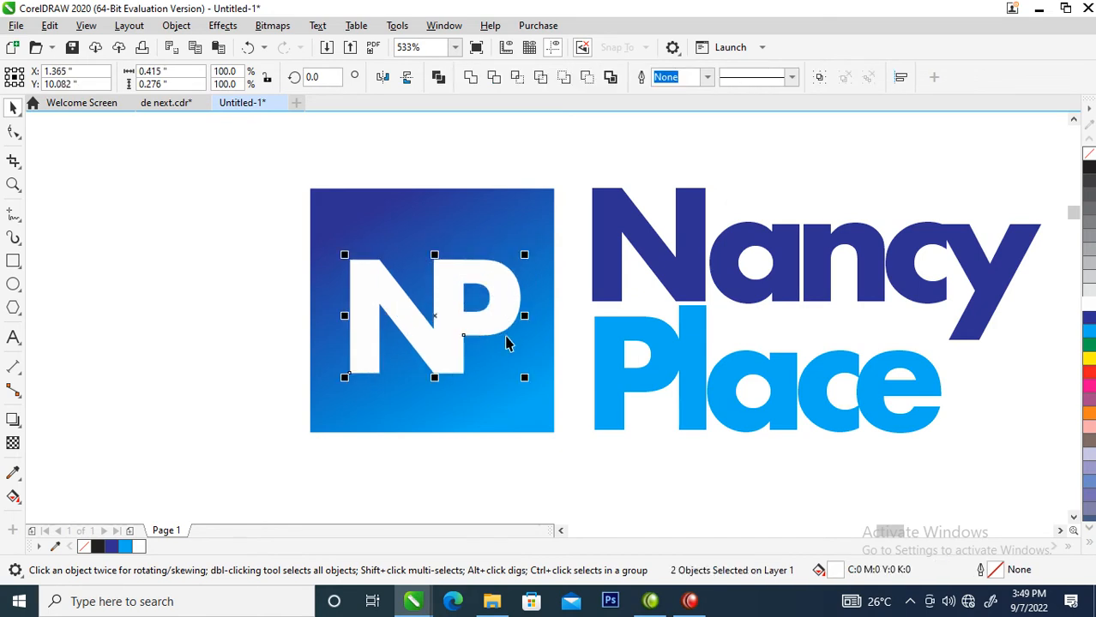
key(ctrl+g)
mouse_move(524, 255)
mouse_down()
mouse_move(542, 233)
mouse_move(538, 254)
mouse_up()
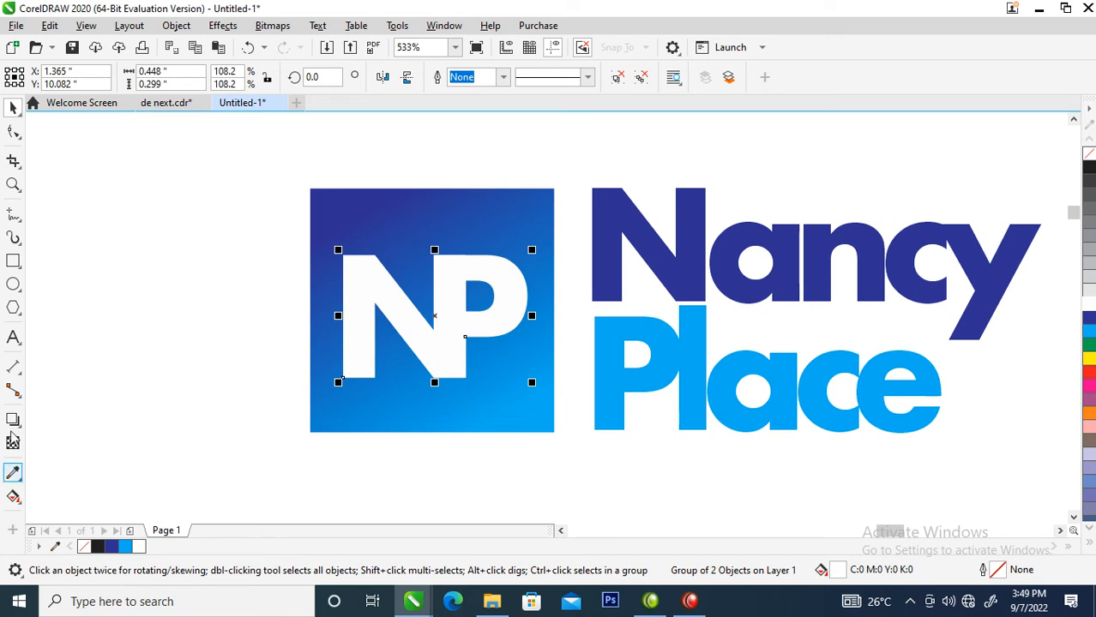
click(13, 419)
Cast a drop shadow down-right from the NP monogram and break it apart into a separate object.
drag(437, 312, 472, 382)
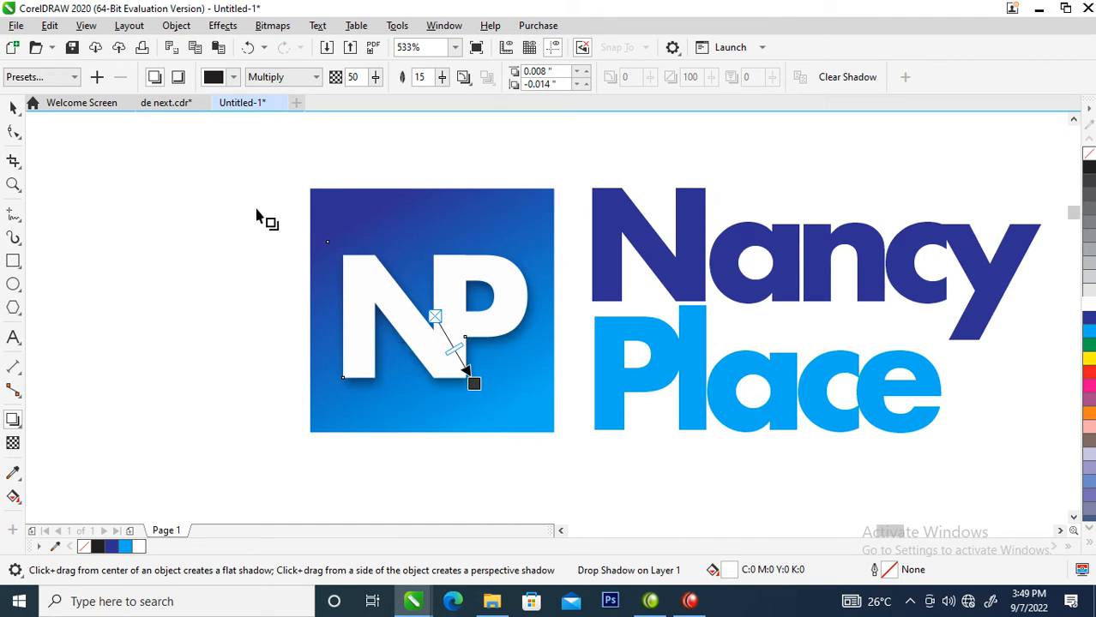
click(176, 25)
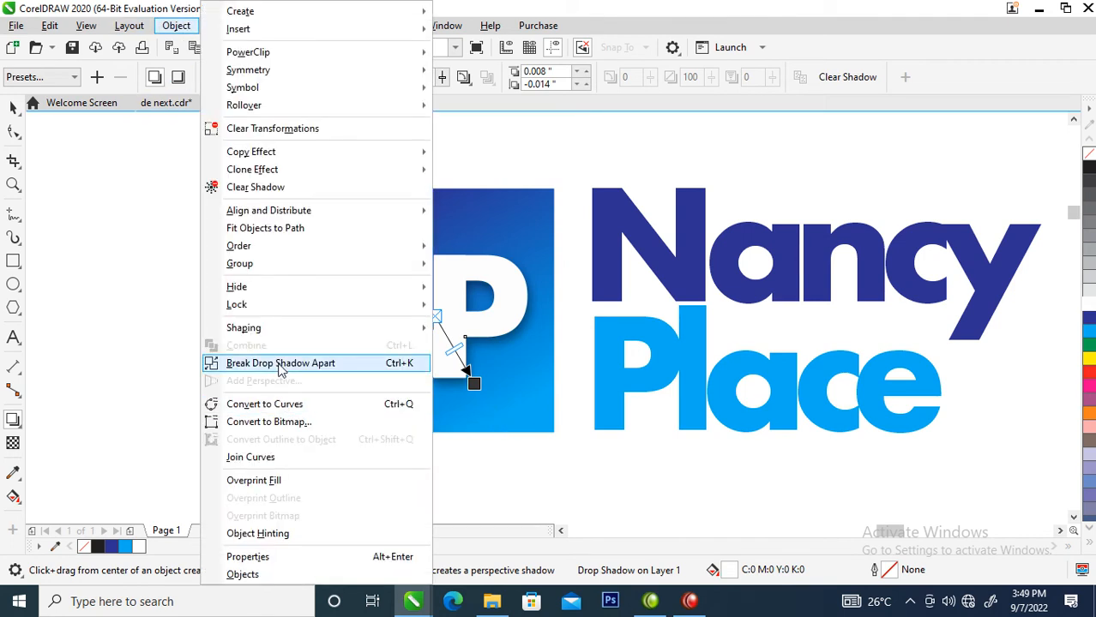
click(282, 365)
key(space)
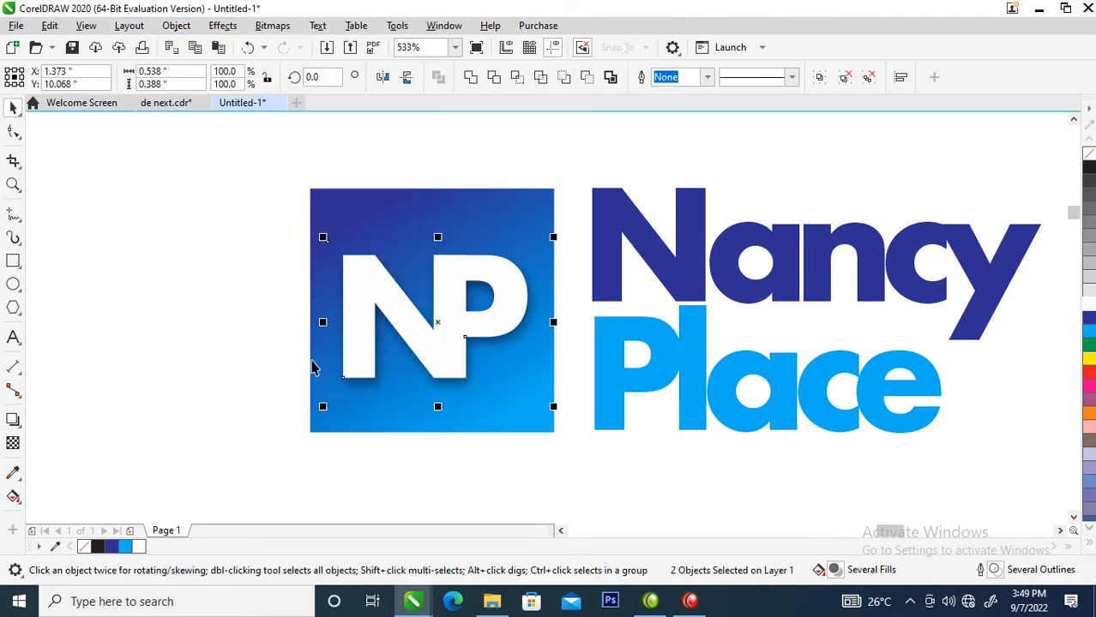
scroll(312, 369, down, 5)
drag(252, 250, 459, 396)
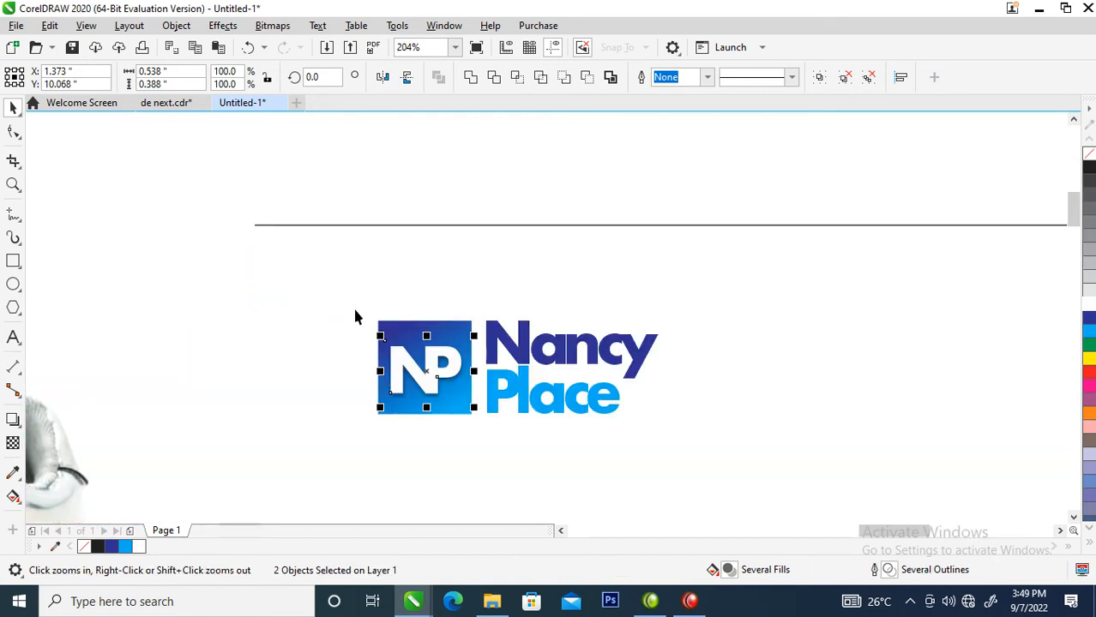
Add flat dark-blue bars above and below the gradient square from a mirrored copy.
click(408, 385)
drag(425, 420, 429, 312)
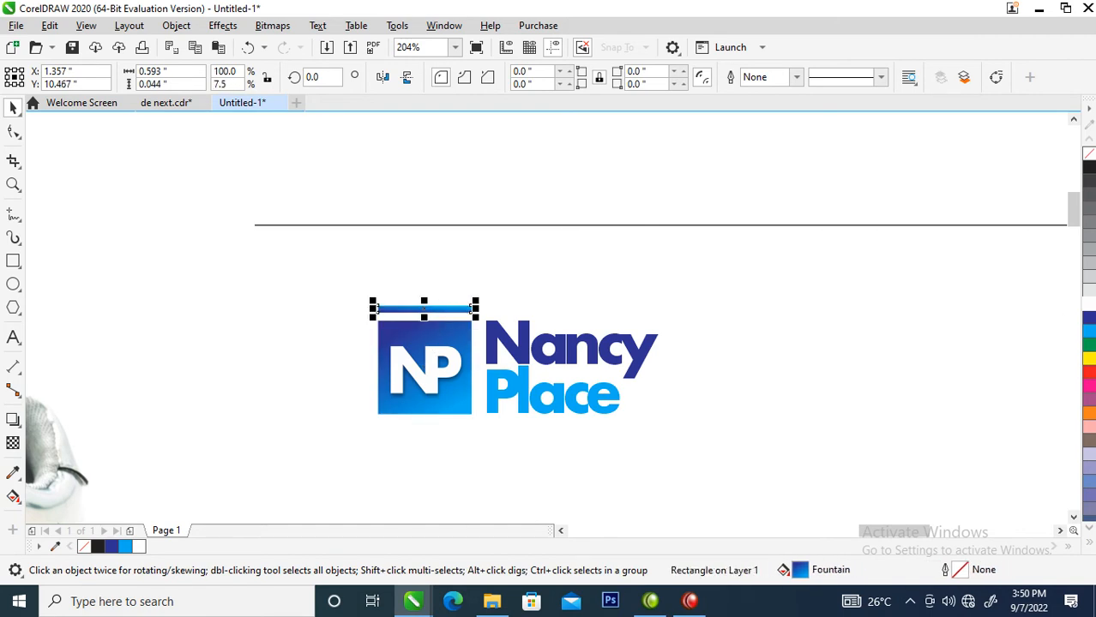
click(1088, 318)
drag(449, 309, 460, 428)
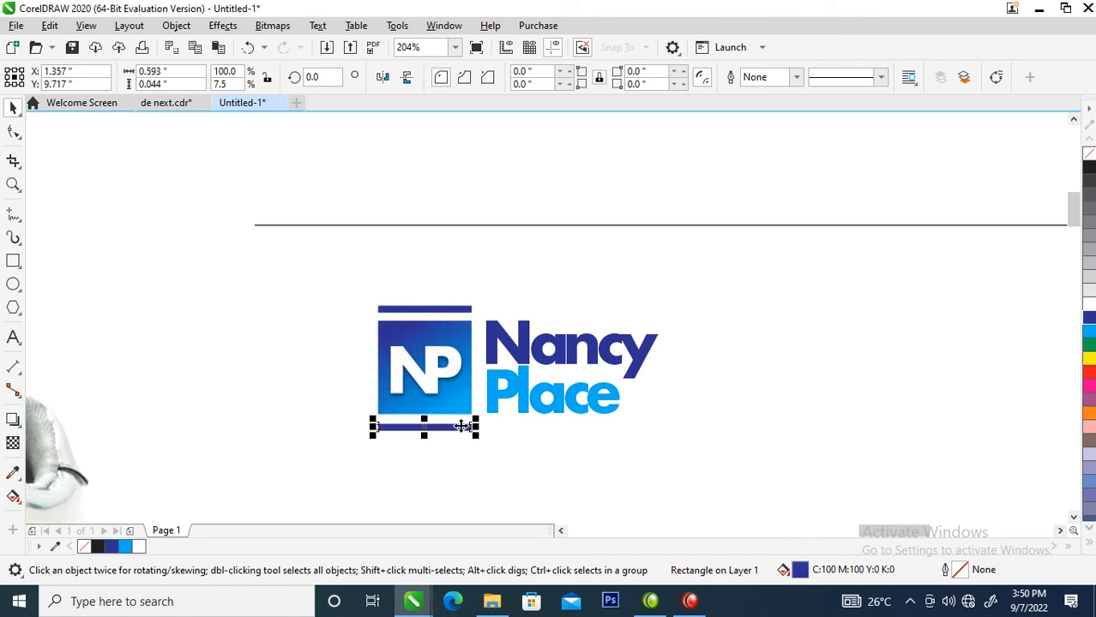
Select the whole Nancy Place logo and move it to the page's top-left.
scroll(460, 416, down, 5)
key(F2)
drag(330, 345, 753, 549)
drag(346, 138, 431, 207)
drag(297, 273, 205, 257)
Shift the page-sized rectangle right as a dark-blue panel and place the shoe photo across its top.
click(459, 243)
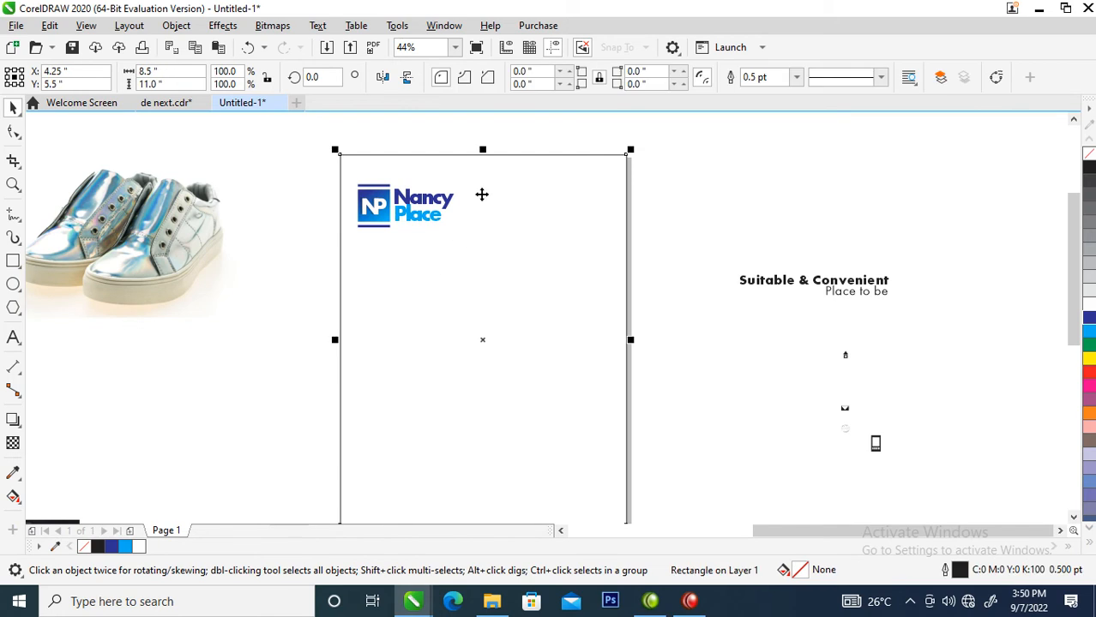
drag(489, 227, 667, 286)
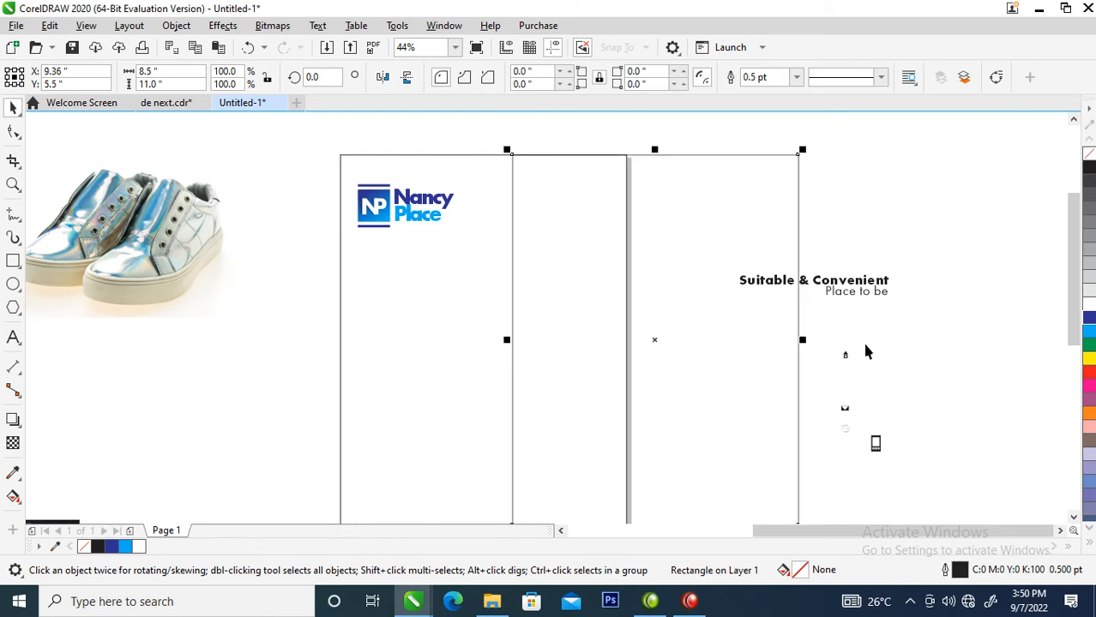
click(1087, 297)
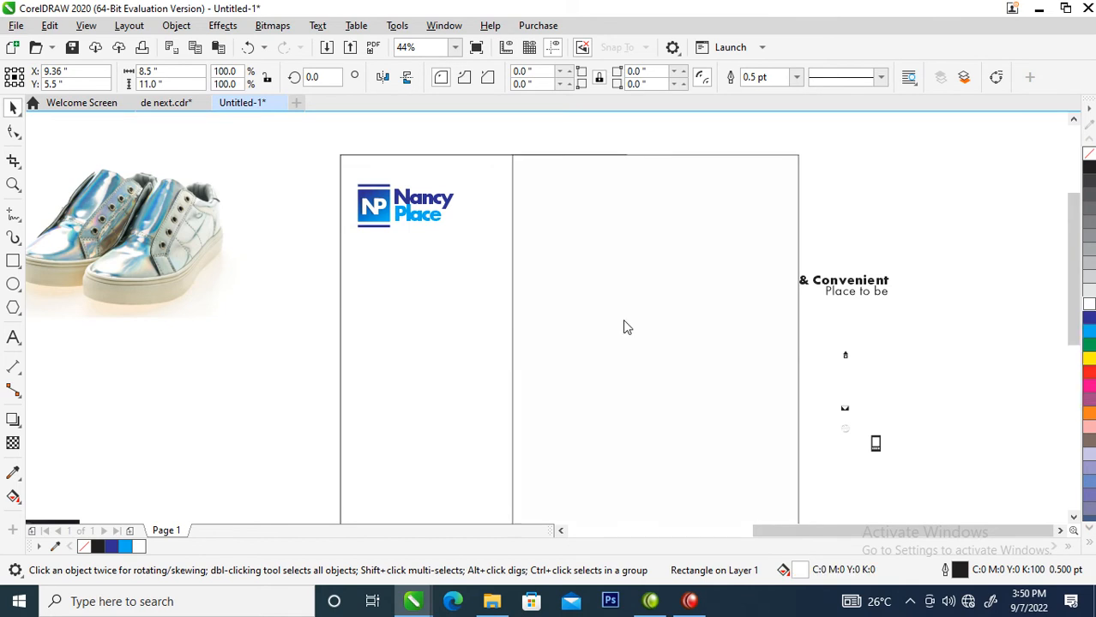
click(651, 255)
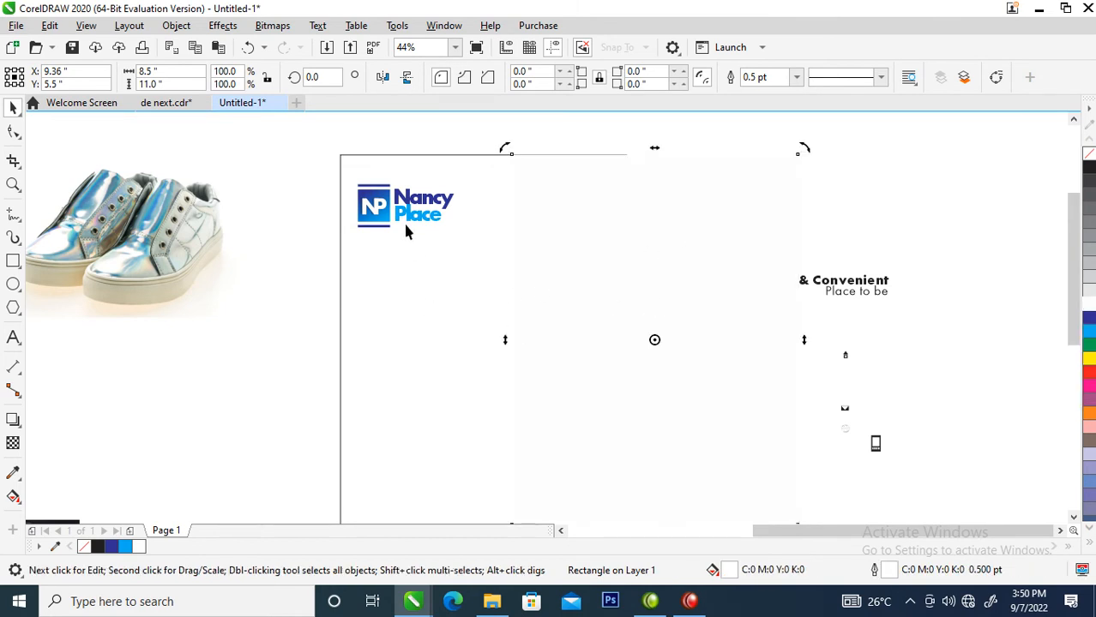
click(443, 204)
click(695, 273)
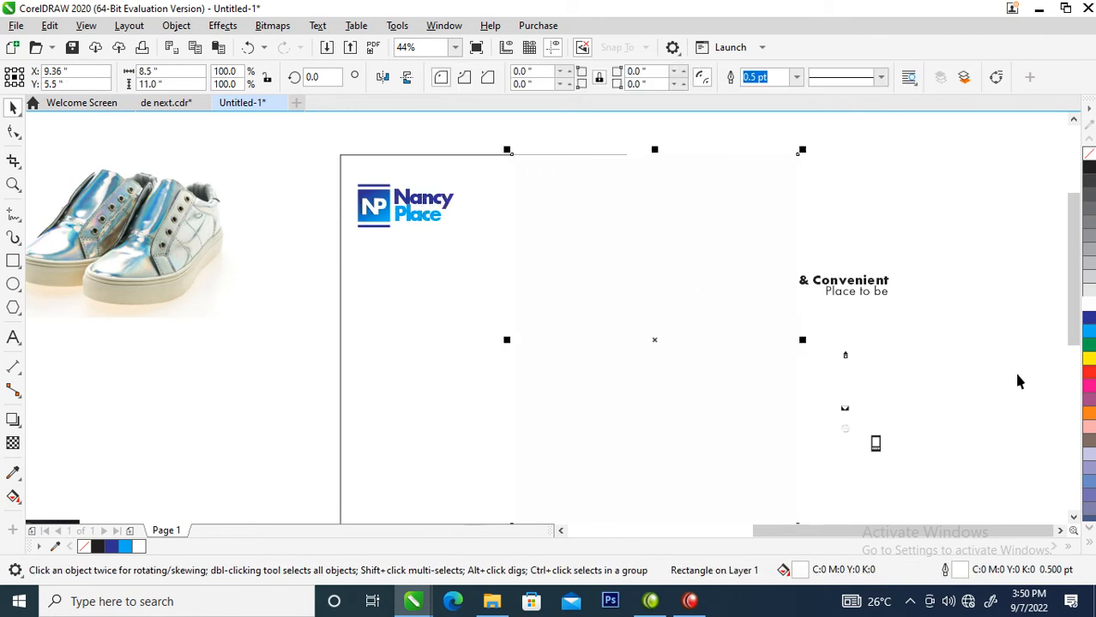
click(1088, 319)
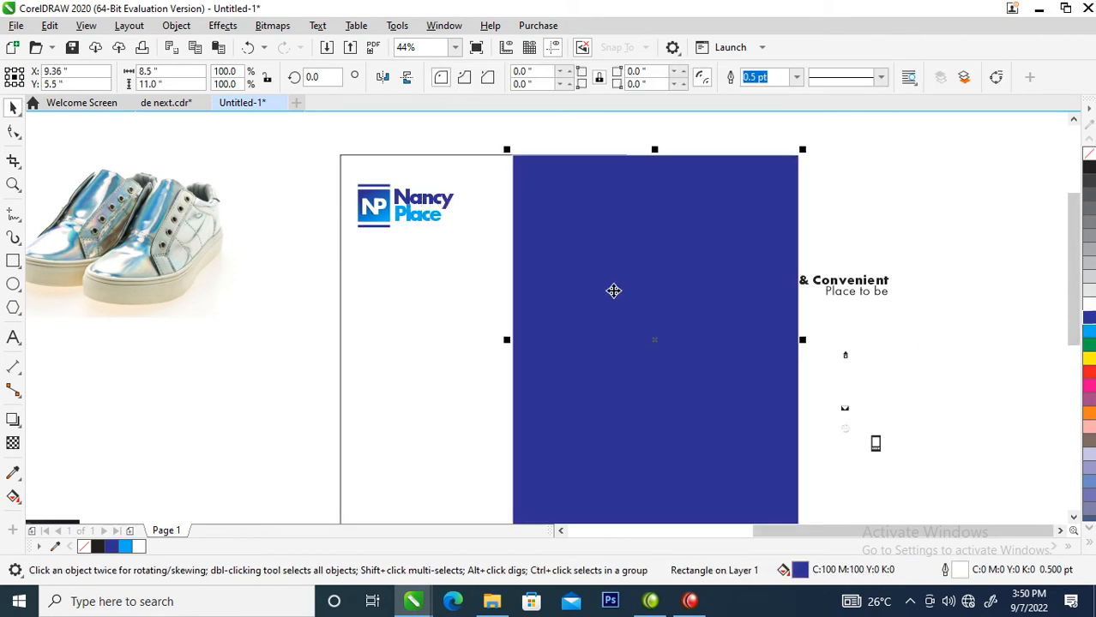
drag(111, 264, 655, 308)
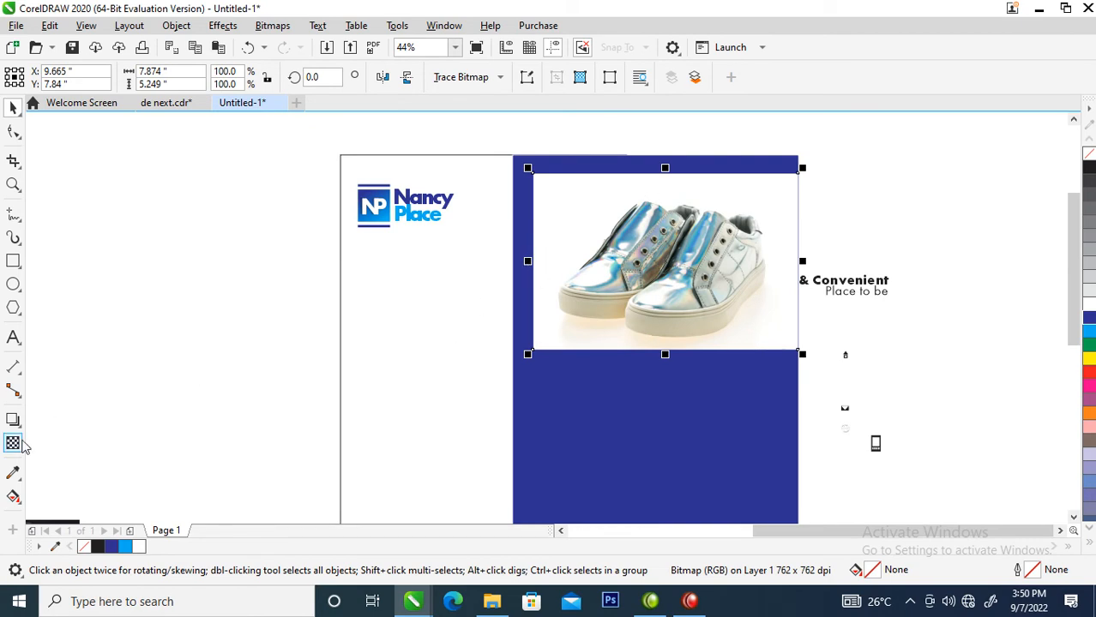
Drag a linear transparency upward on the shoe photo so its bottom fades into the blue panel.
click(14, 443)
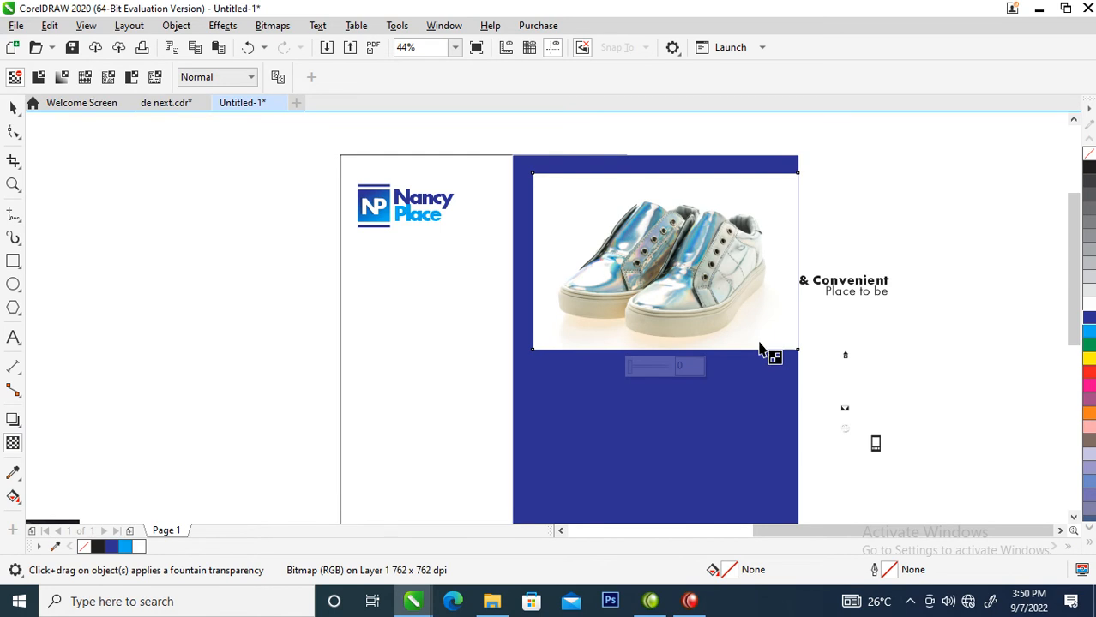
drag(694, 279, 697, 342)
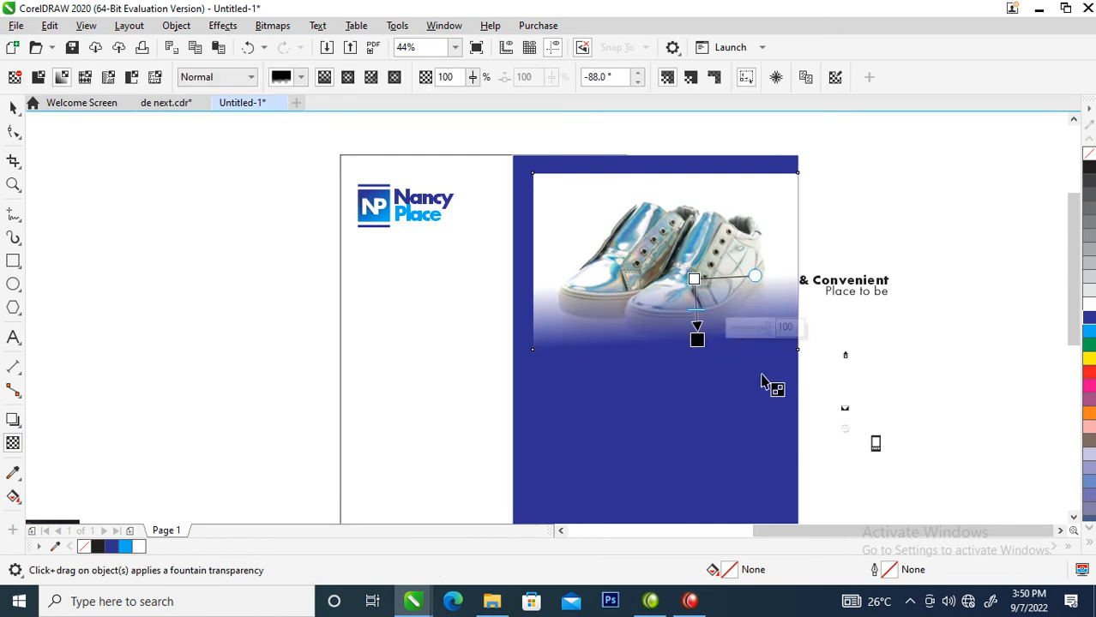
key(space)
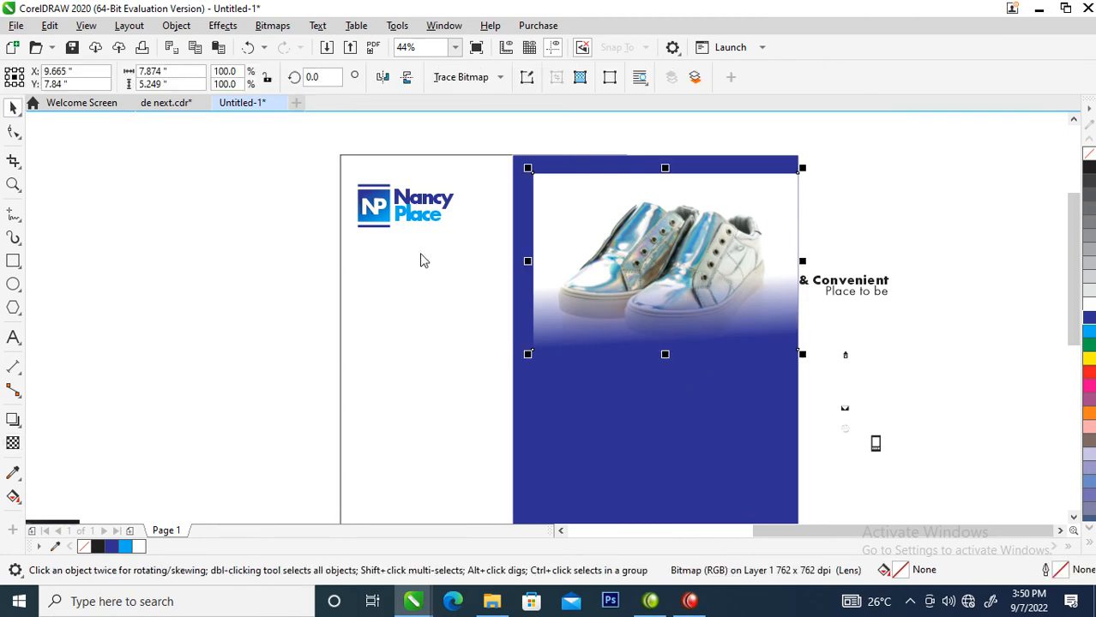
click(271, 25)
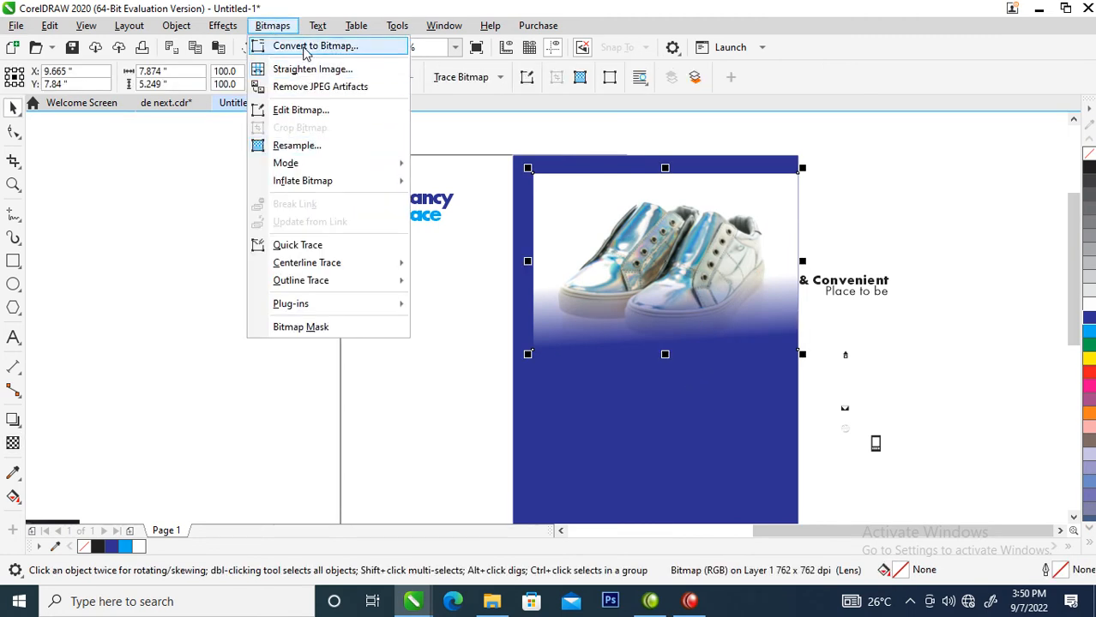
Convert the shoe photo to a bitmap and fade its top edge with a linear transparency.
click(304, 48)
click(566, 390)
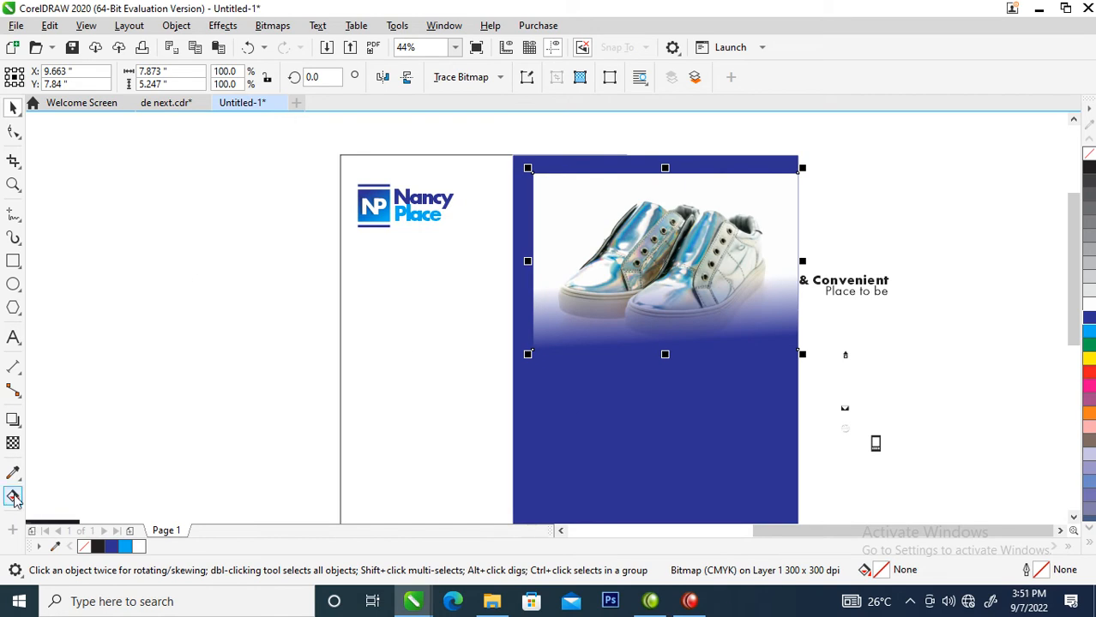
click(13, 443)
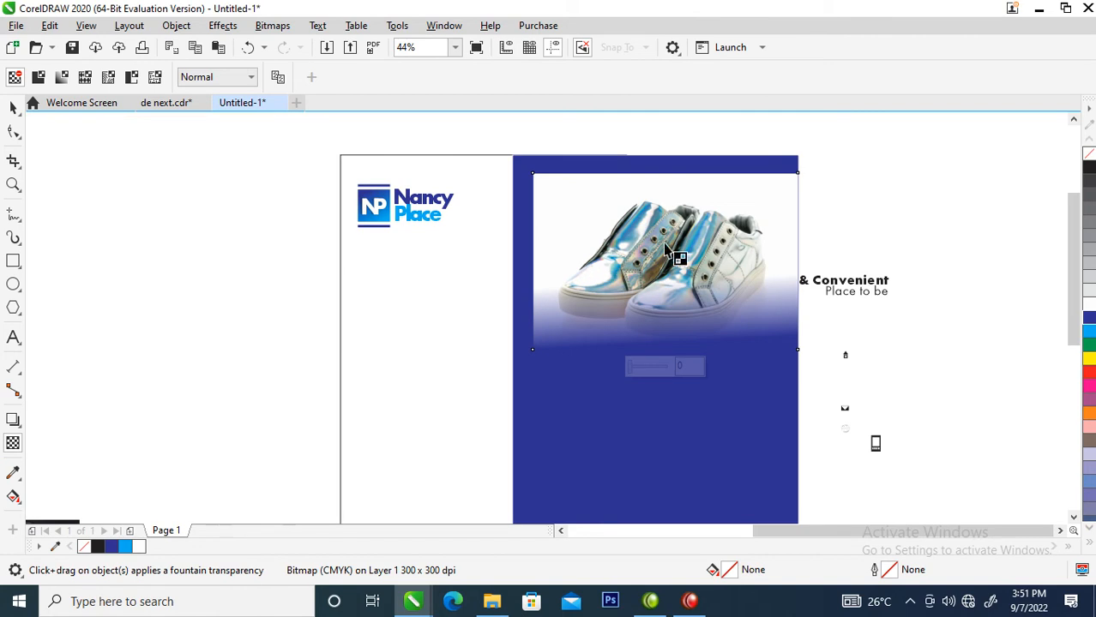
drag(685, 238, 685, 185)
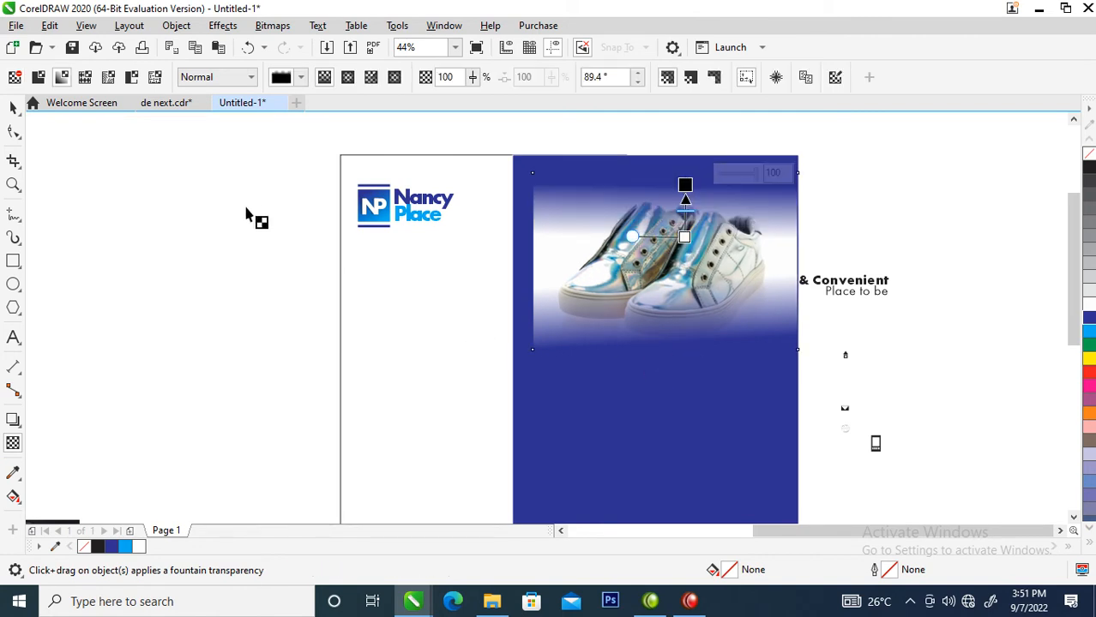
key(space)
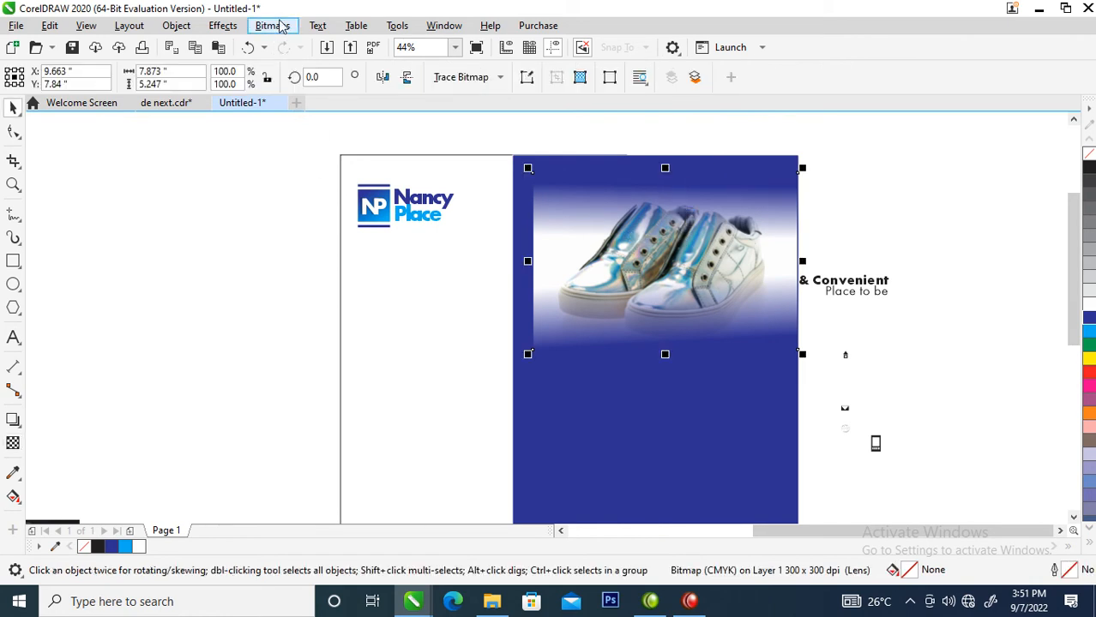
Convert the photo to a 300 dpi CMYK bitmap and fade its left side into the blue.
click(273, 25)
click(312, 44)
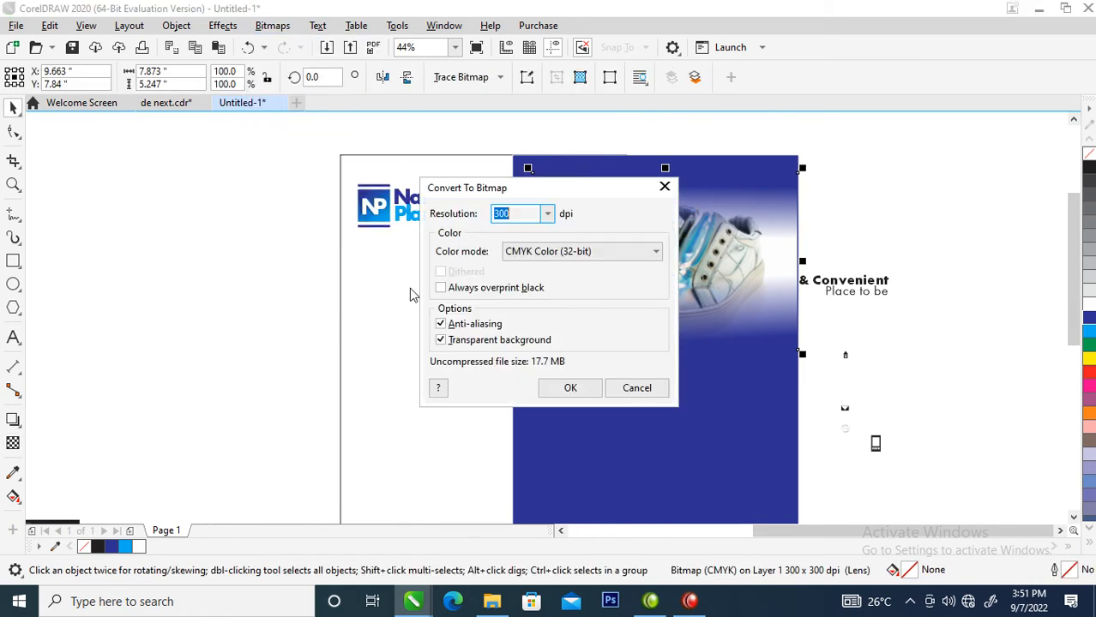
click(564, 389)
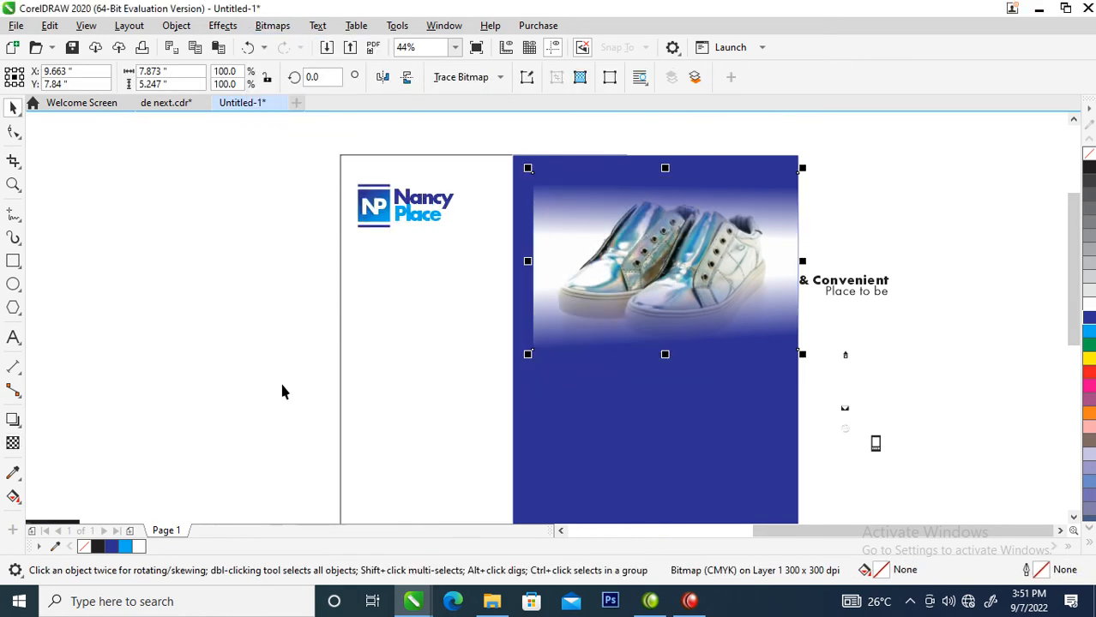
click(13, 442)
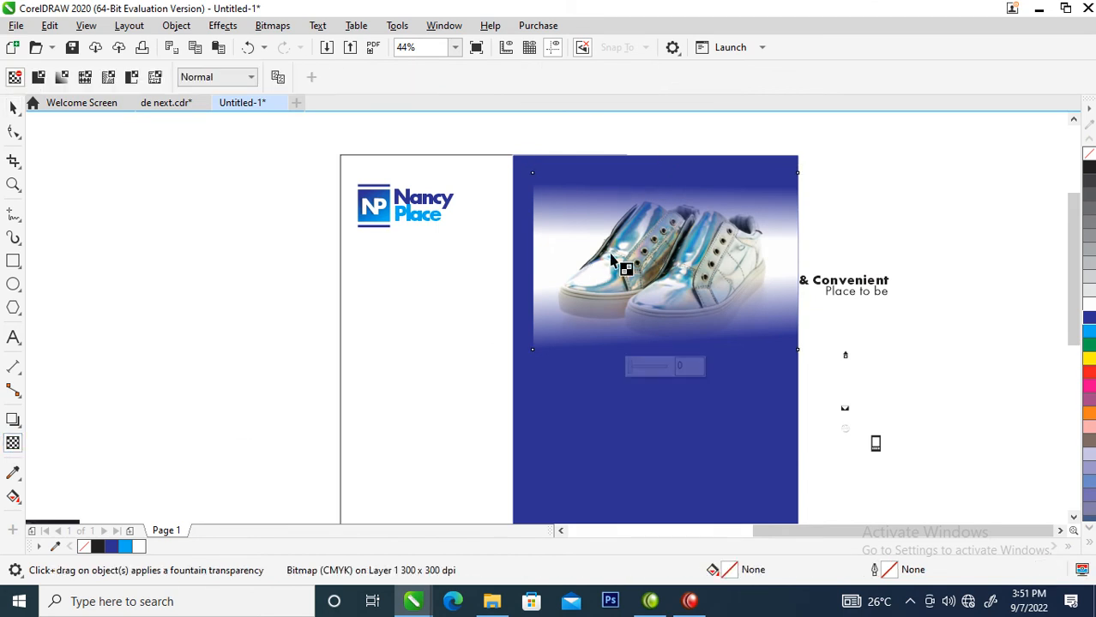
drag(573, 257, 551, 258)
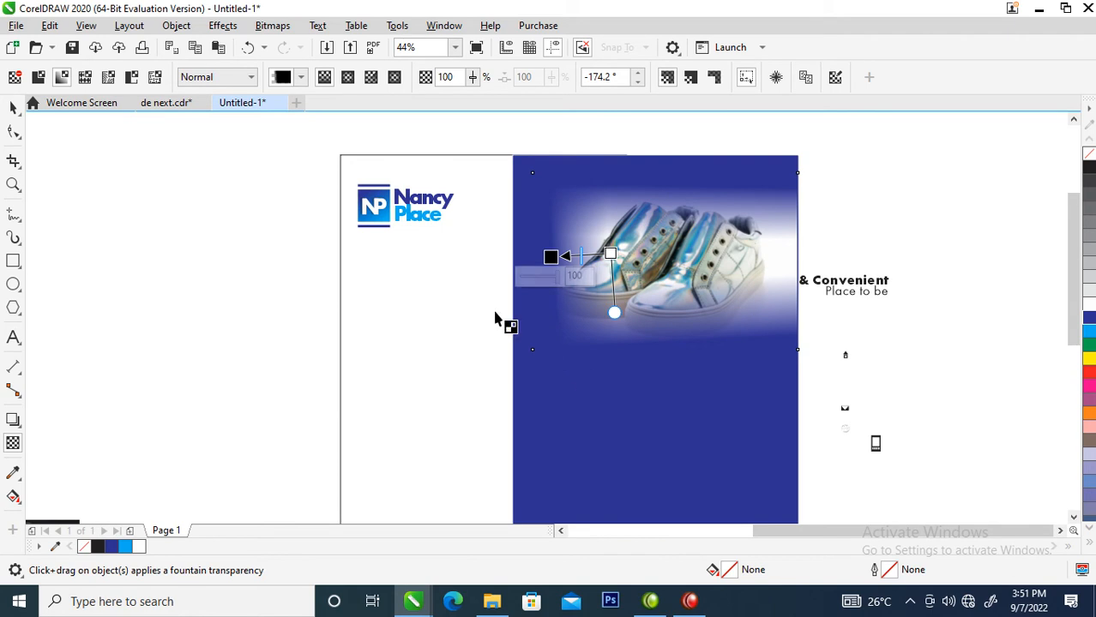
click(12, 107)
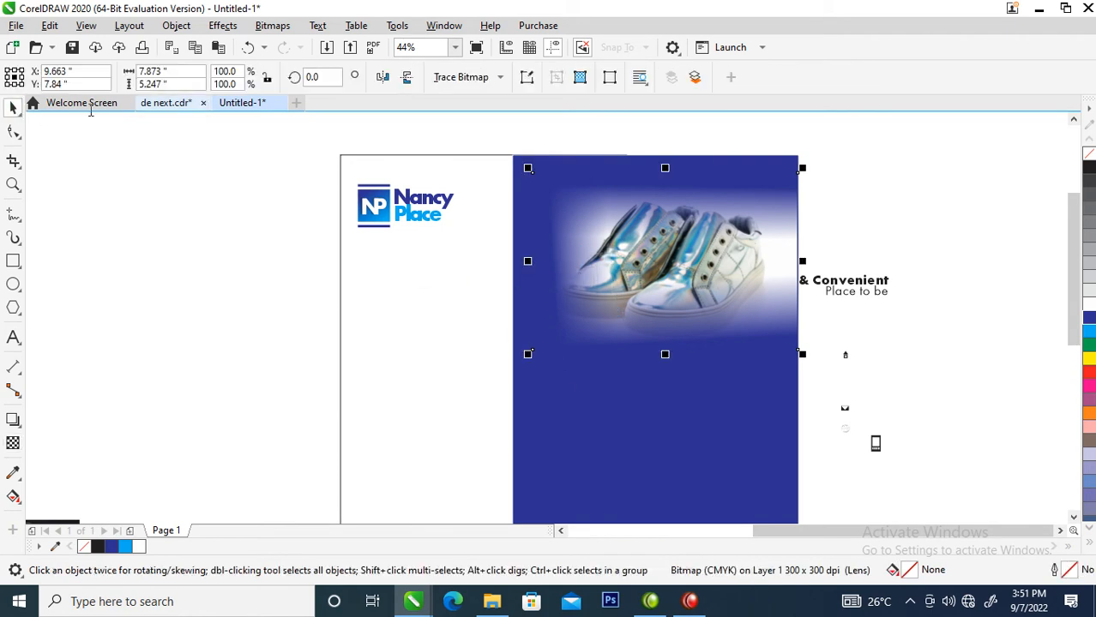
Convert the photo to a bitmap again and fade its right edge into the blue.
click(273, 25)
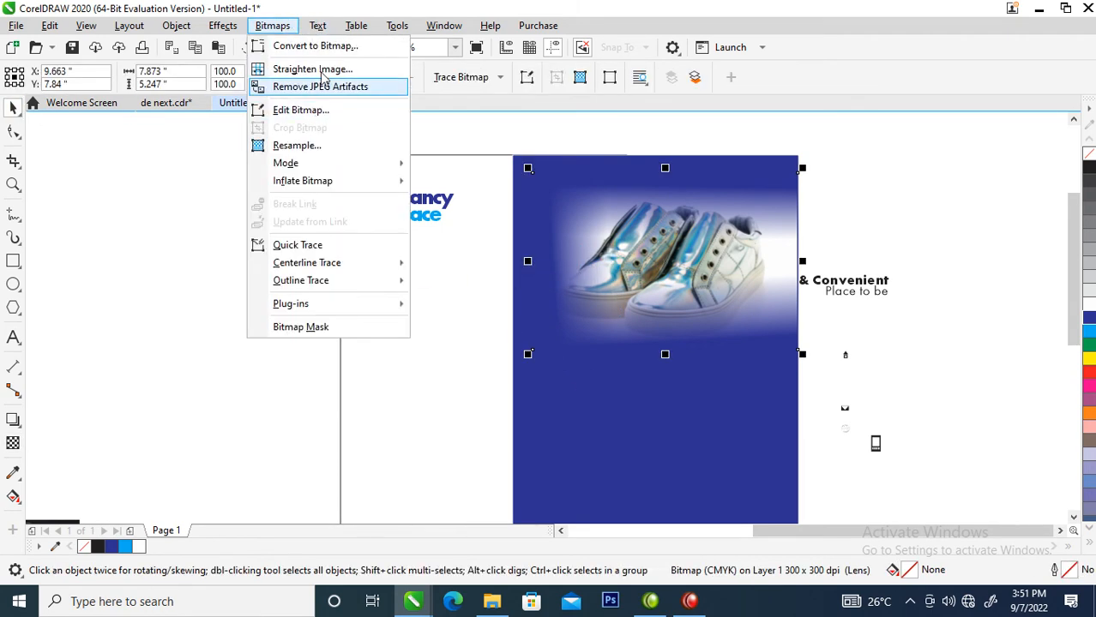
click(316, 46)
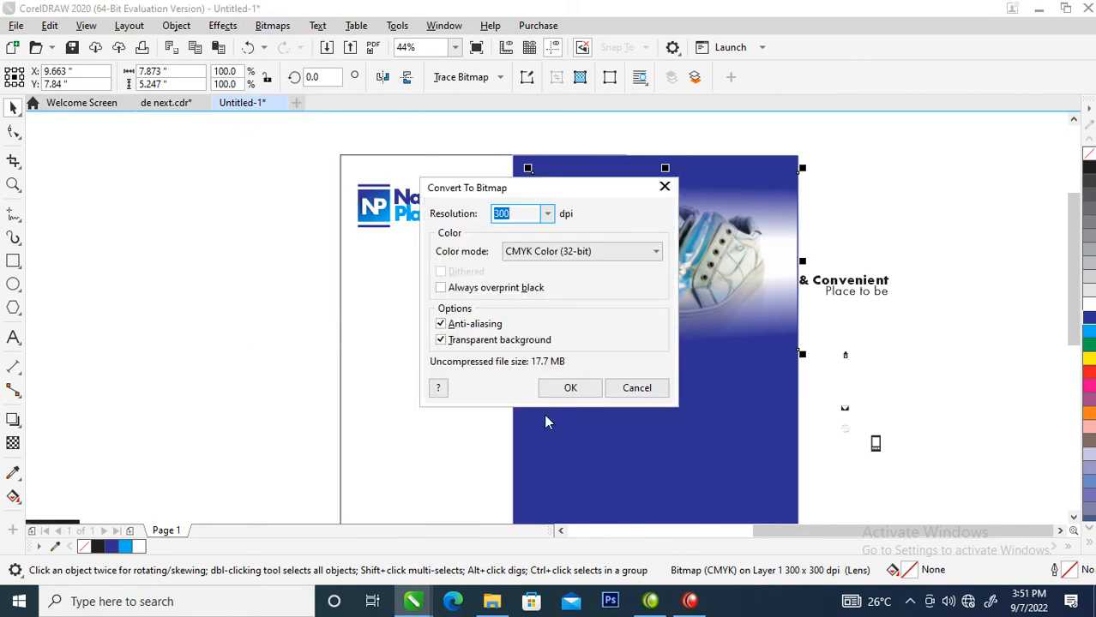
click(559, 391)
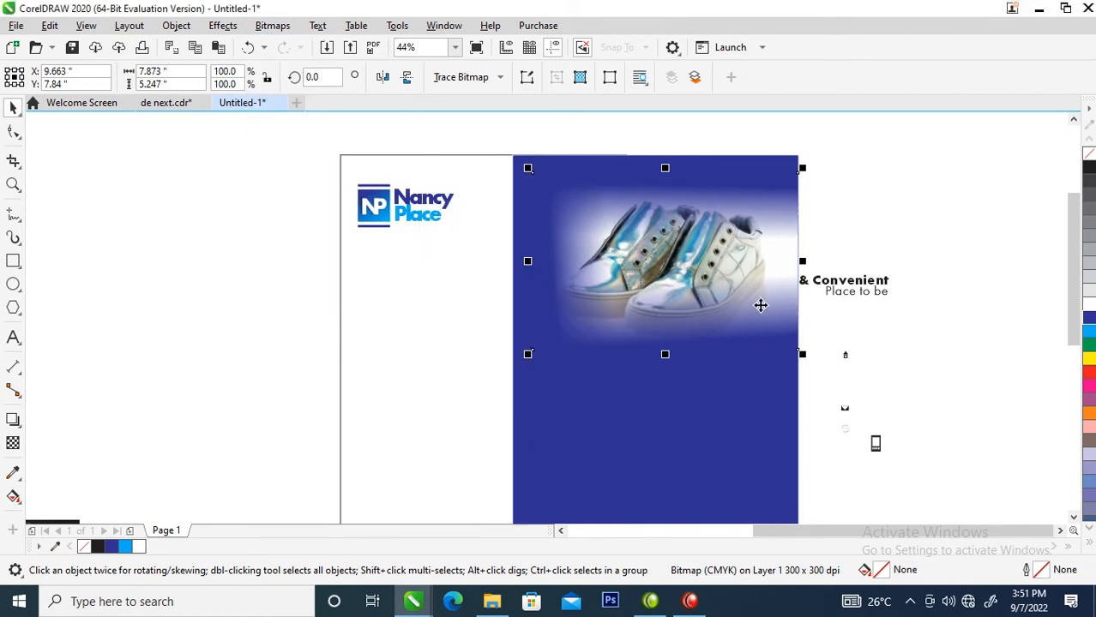
click(13, 442)
drag(739, 257, 794, 255)
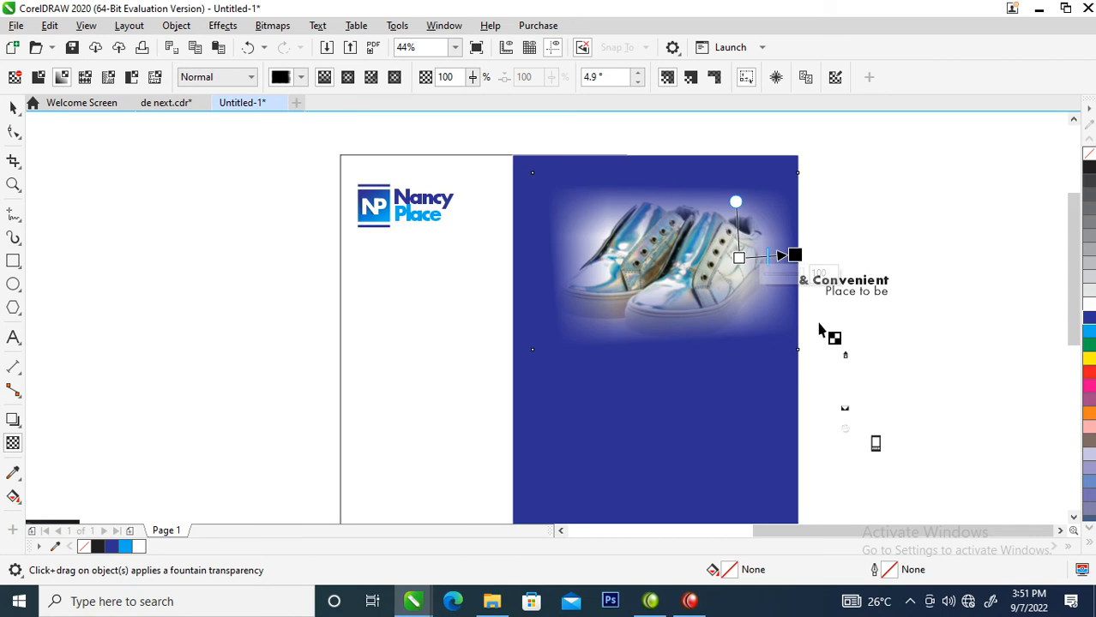
key(space)
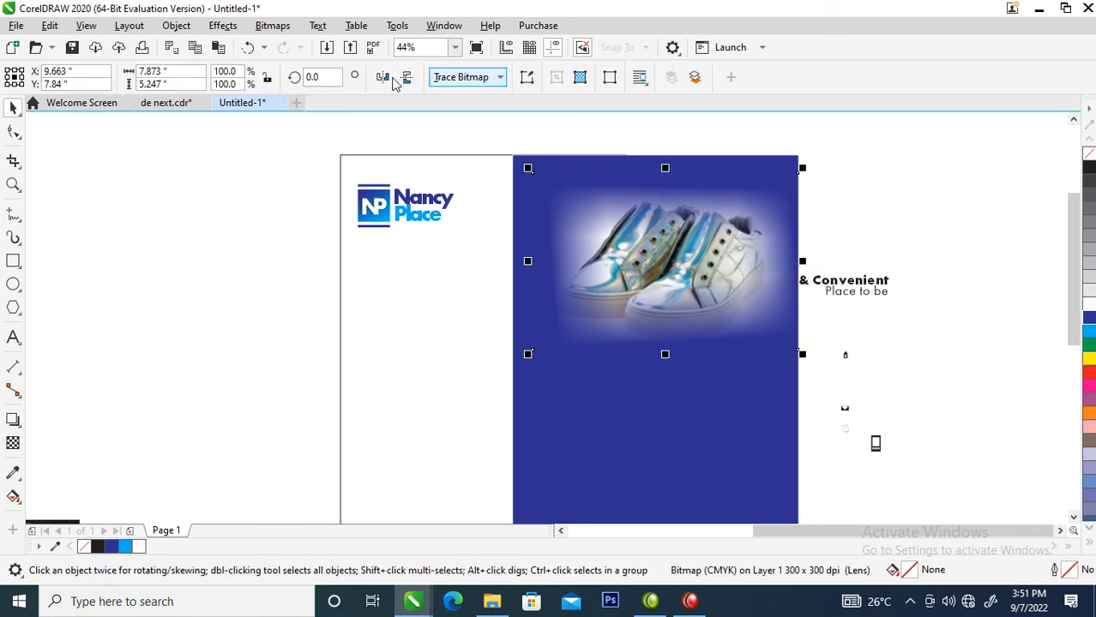
Convert the faded photo to a bitmap, clip it inside the blue panel and lower it there.
click(272, 25)
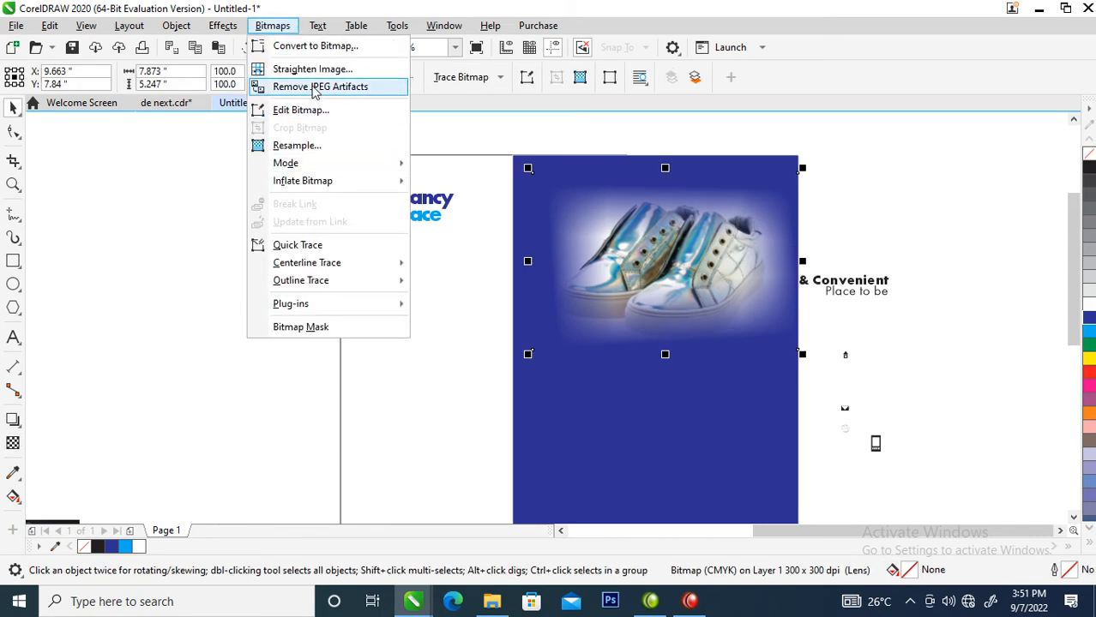
click(319, 47)
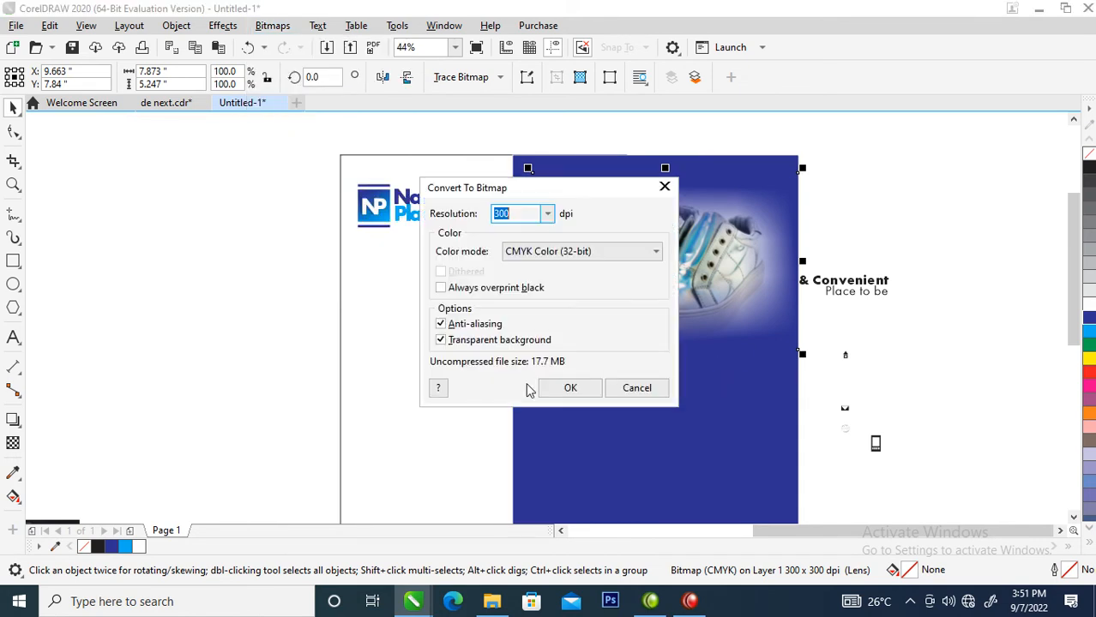
click(568, 388)
drag(724, 301, 759, 254)
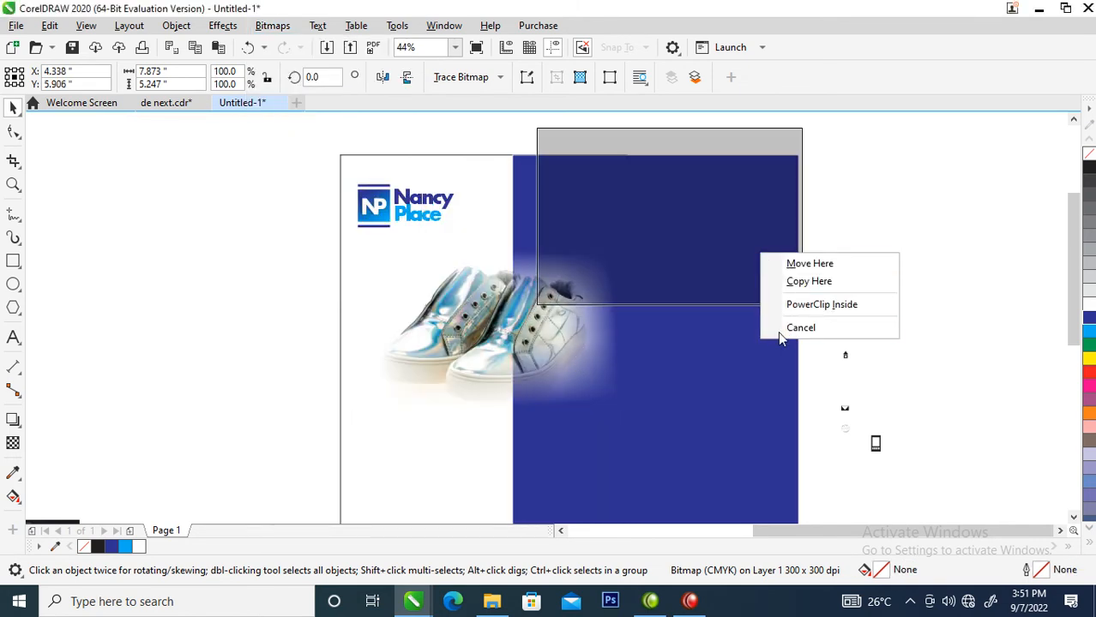
click(830, 305)
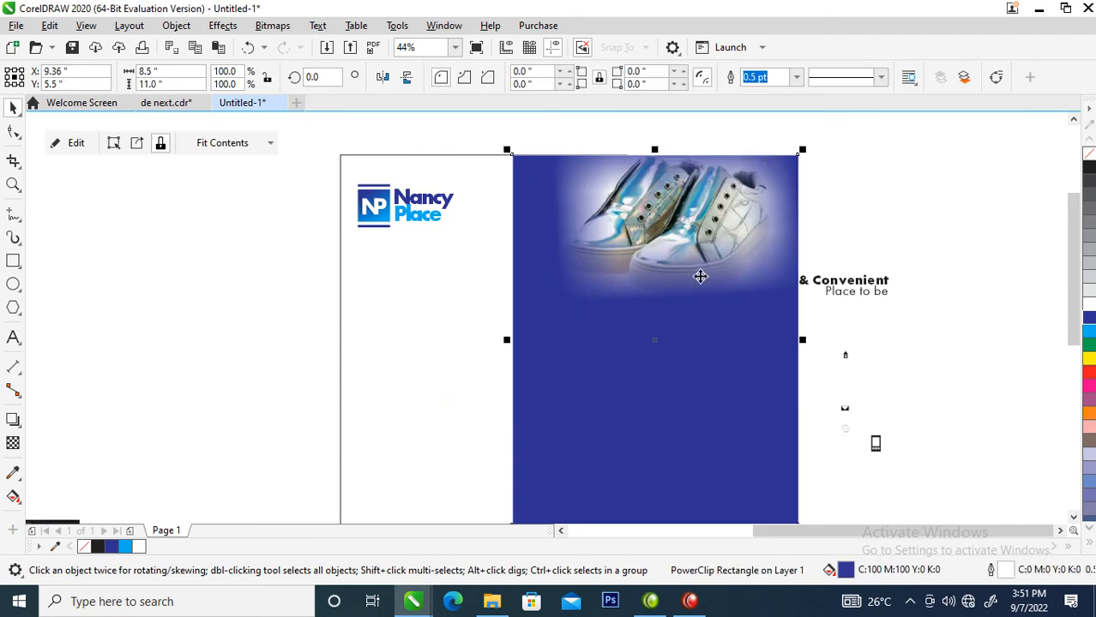
ctrl+click(723, 265)
drag(723, 265, 733, 316)
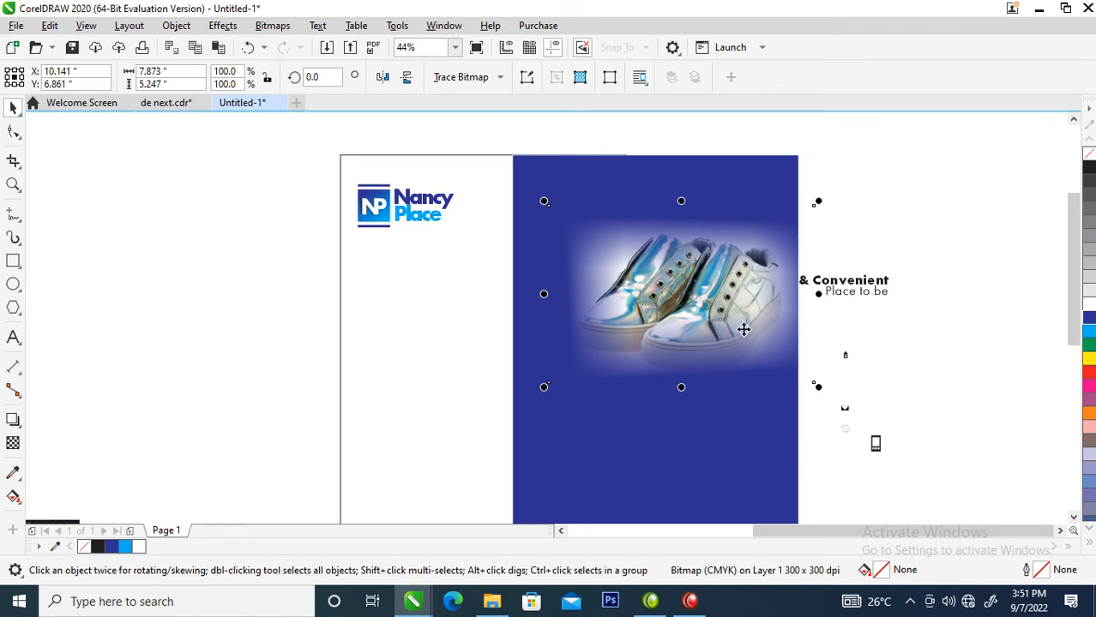
click(934, 324)
Convert the blue panel and its clipped shoe photo into a single 300 dpi CMYK bitmap.
click(735, 228)
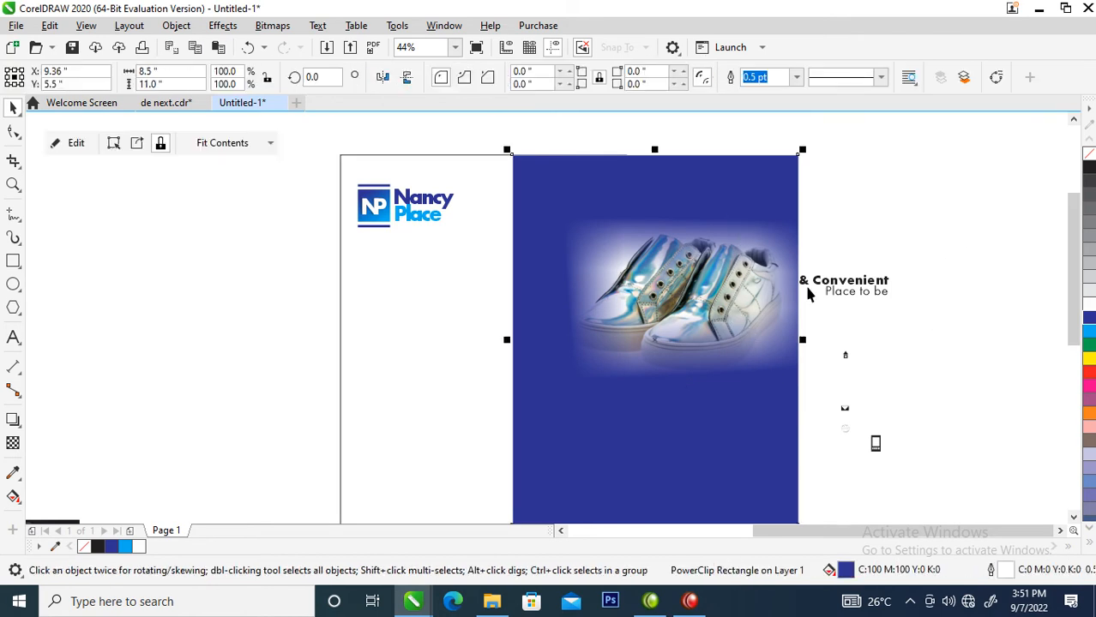
click(272, 25)
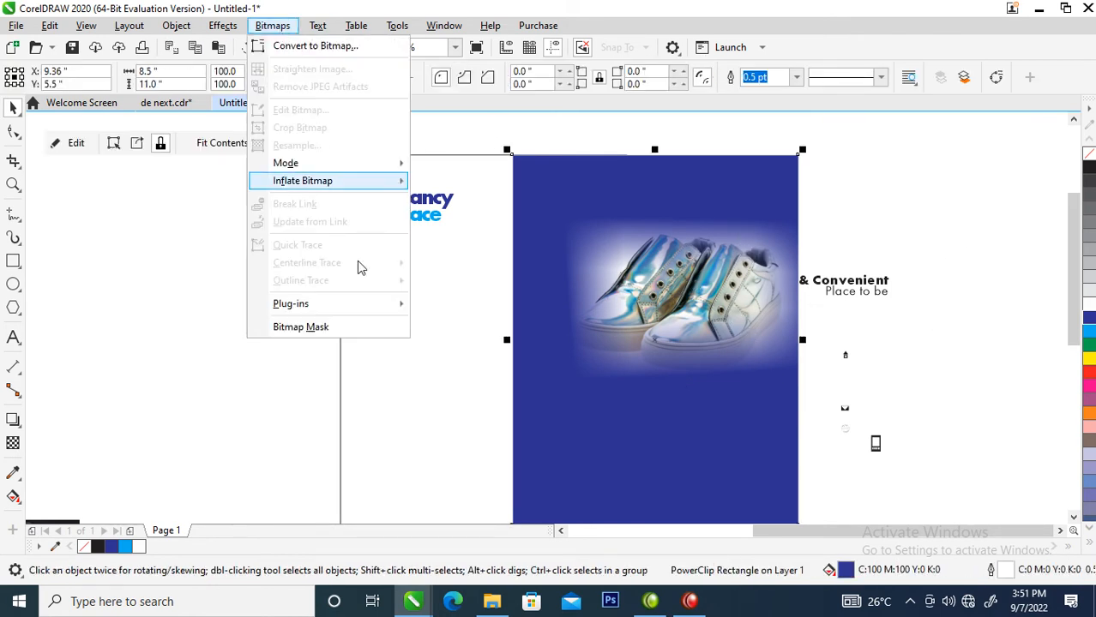
click(311, 47)
click(578, 387)
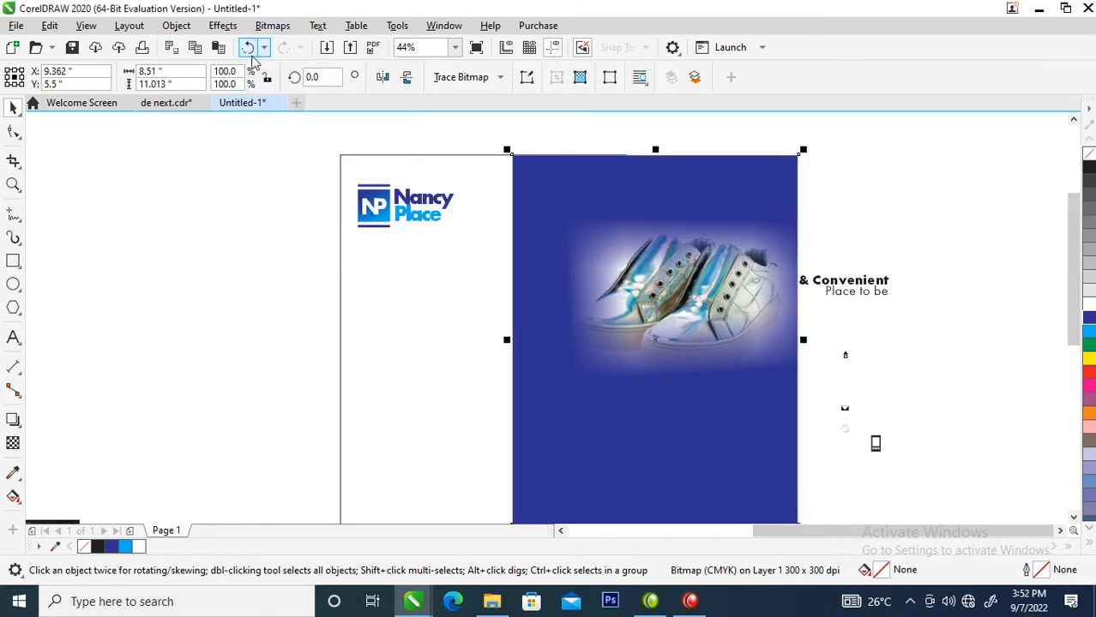
click(264, 27)
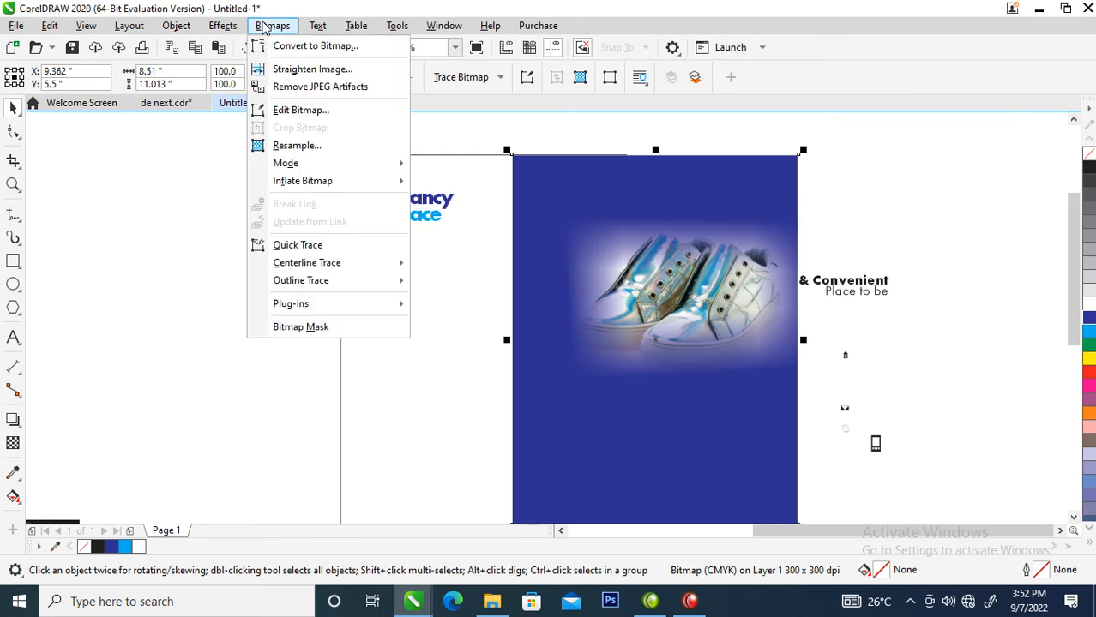
mouse_move(221, 26)
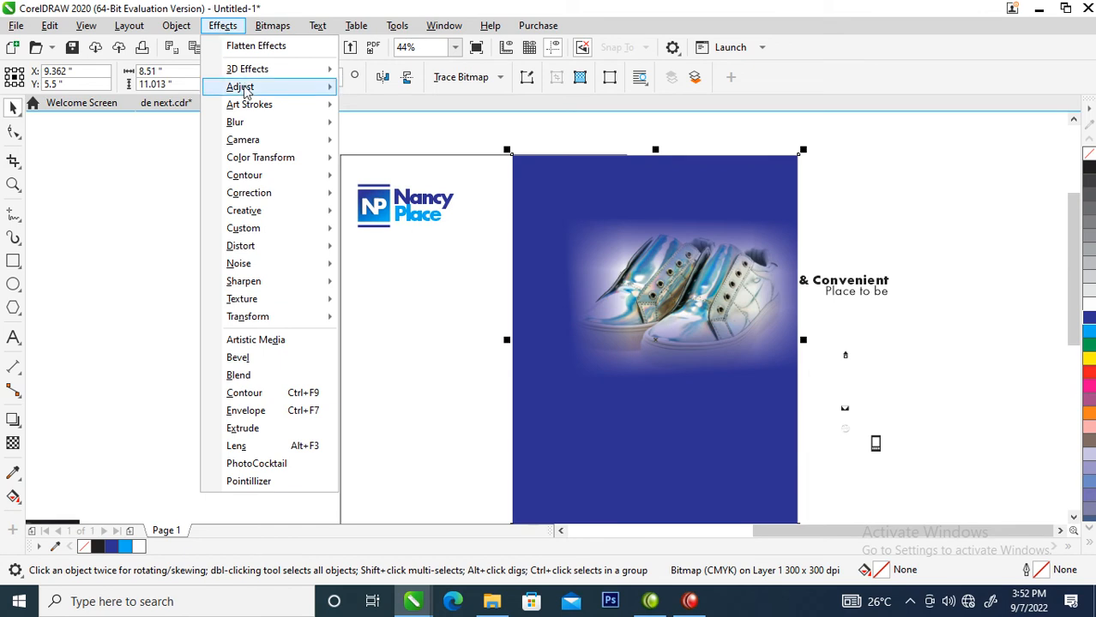
Add a transparent horizontal top-left Page Curl (91% width, 46% height), then move the panel down-left.
mouse_move(245, 90)
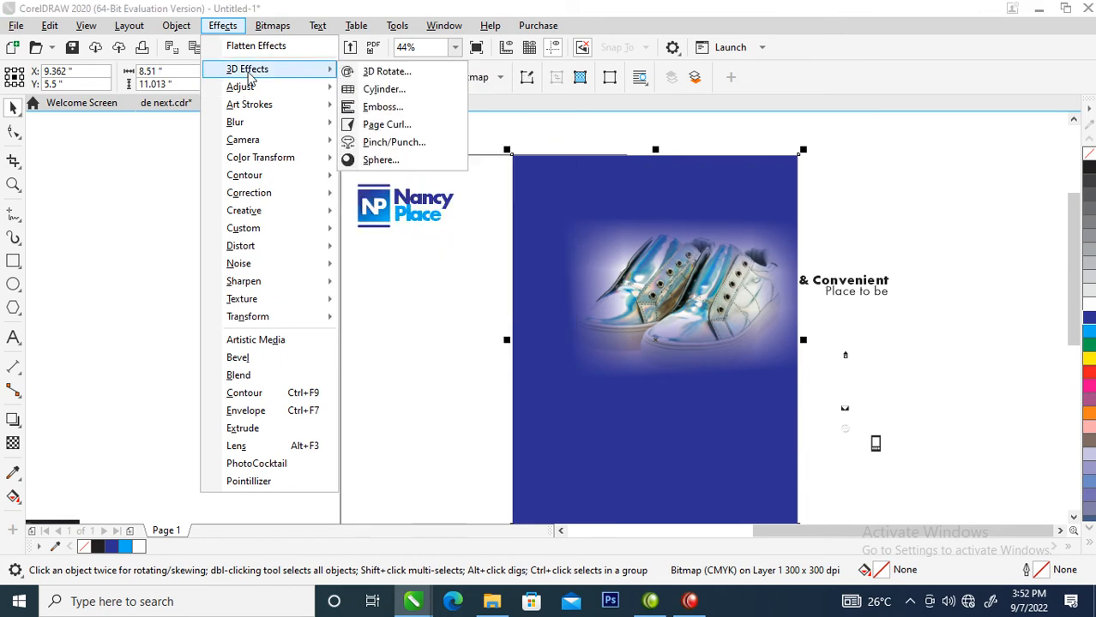
click(386, 127)
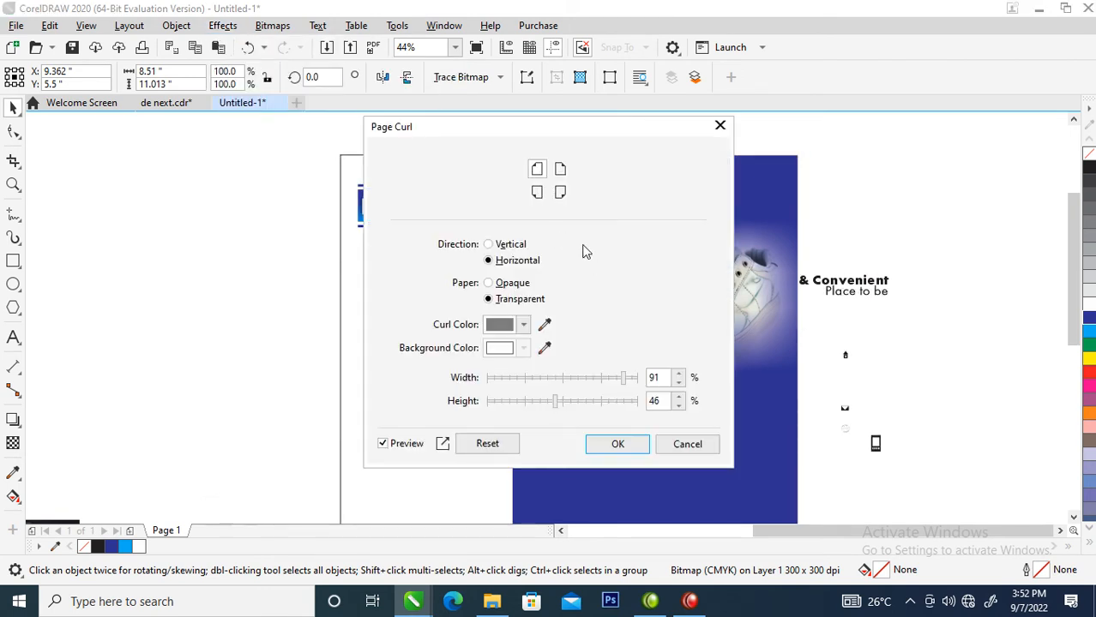
drag(408, 122, 553, 148)
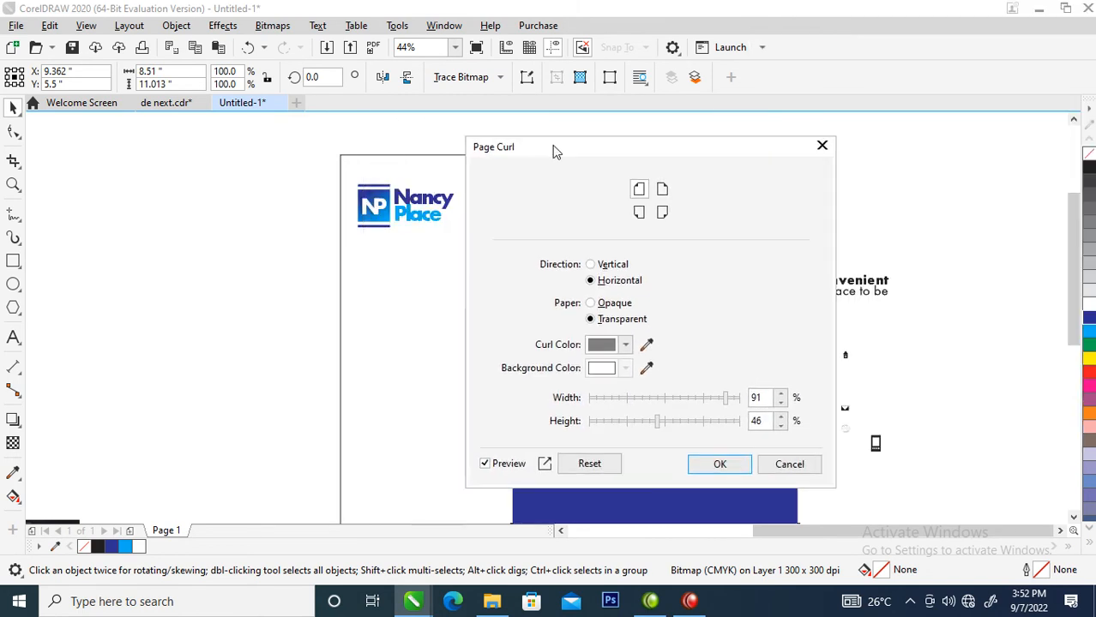
drag(707, 155, 301, 120)
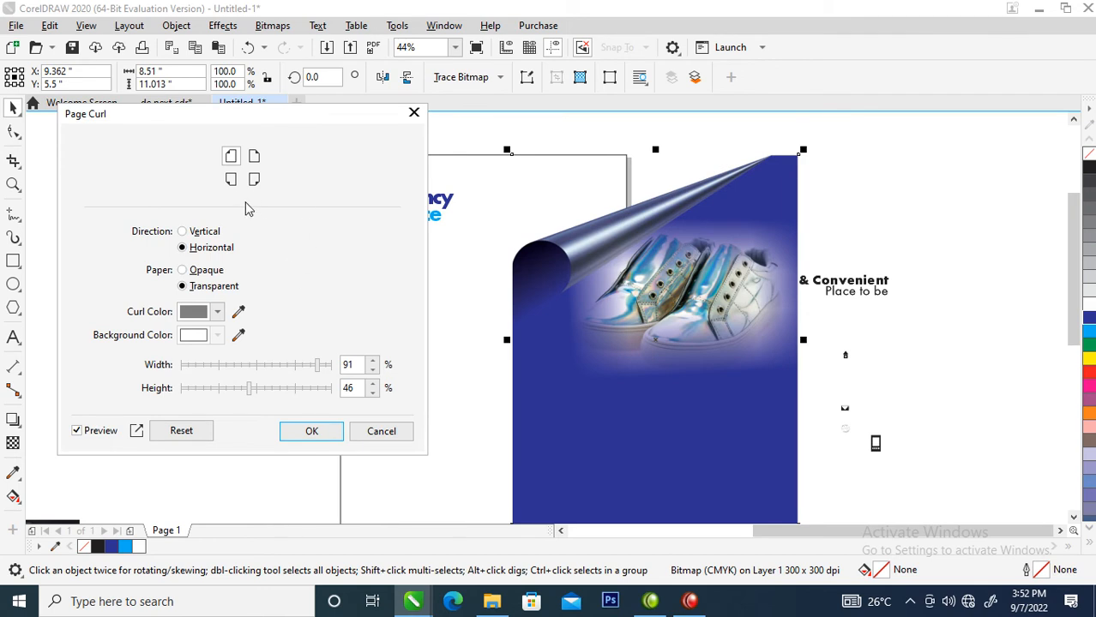
click(254, 157)
click(232, 160)
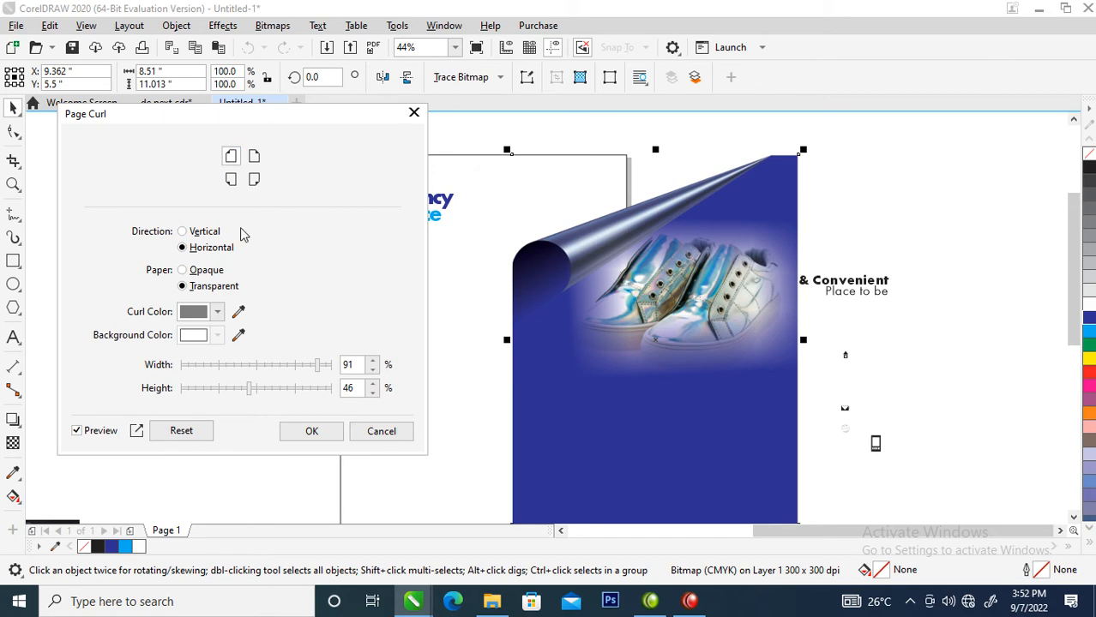
click(184, 233)
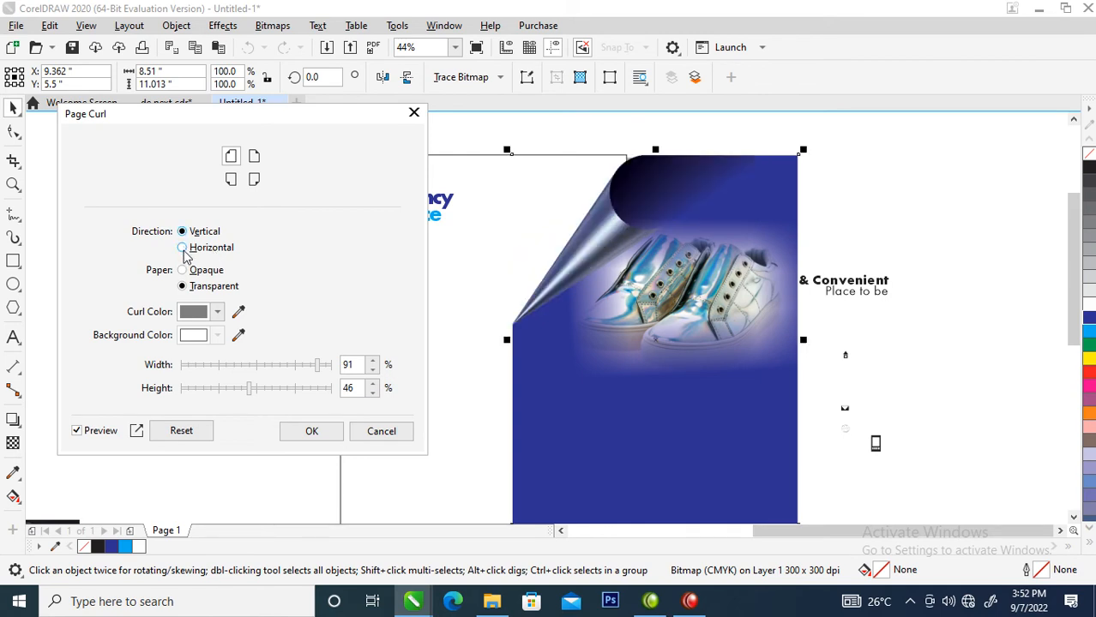
click(182, 247)
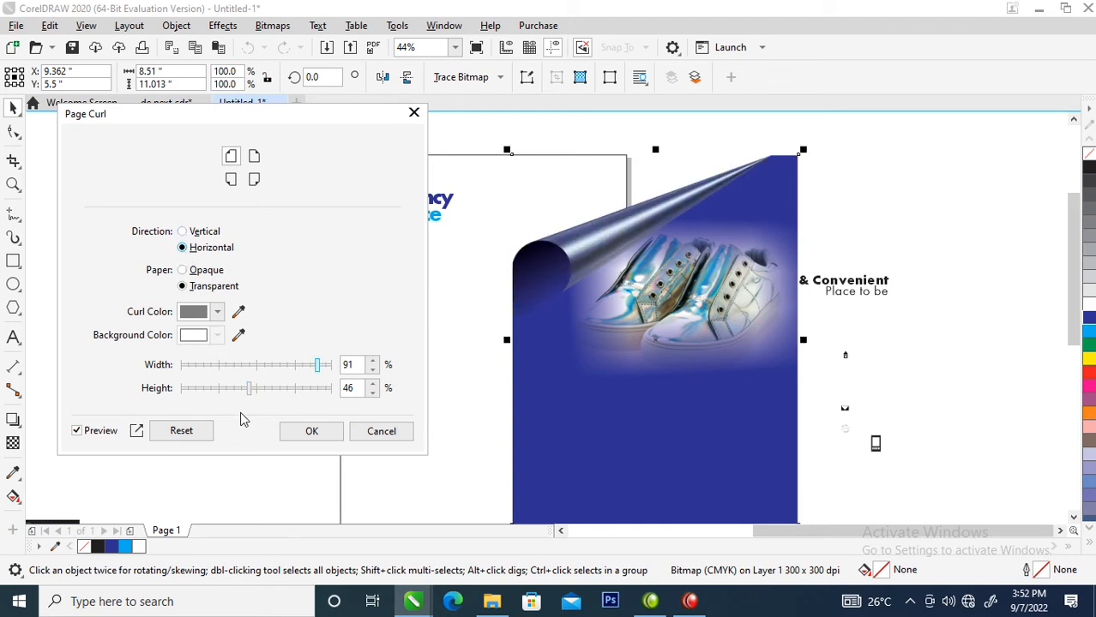
click(311, 431)
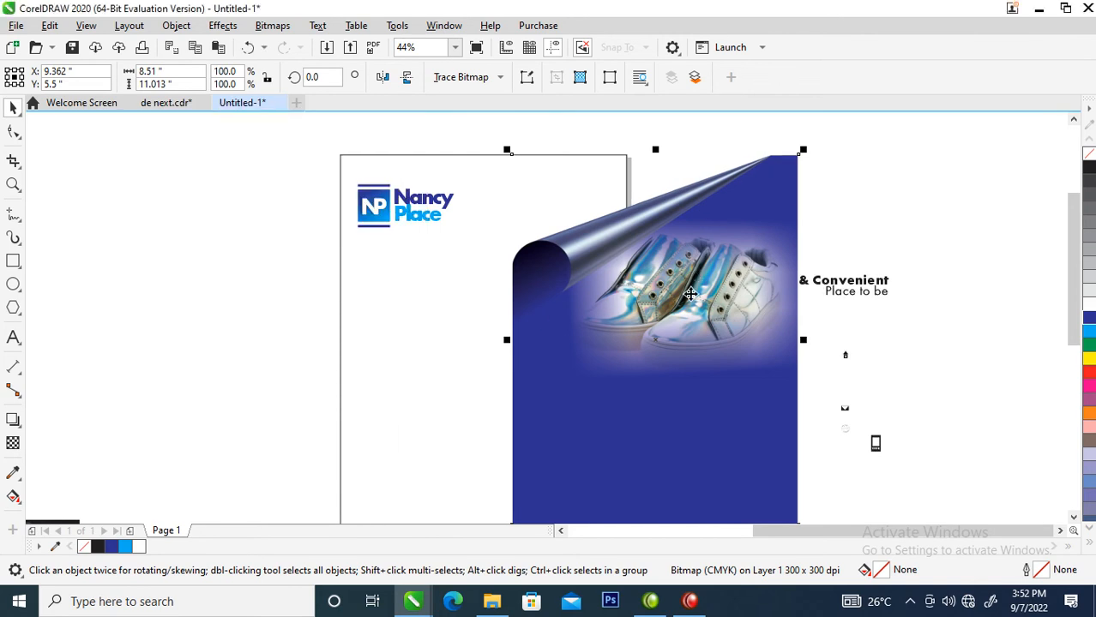
drag(697, 276, 618, 357)
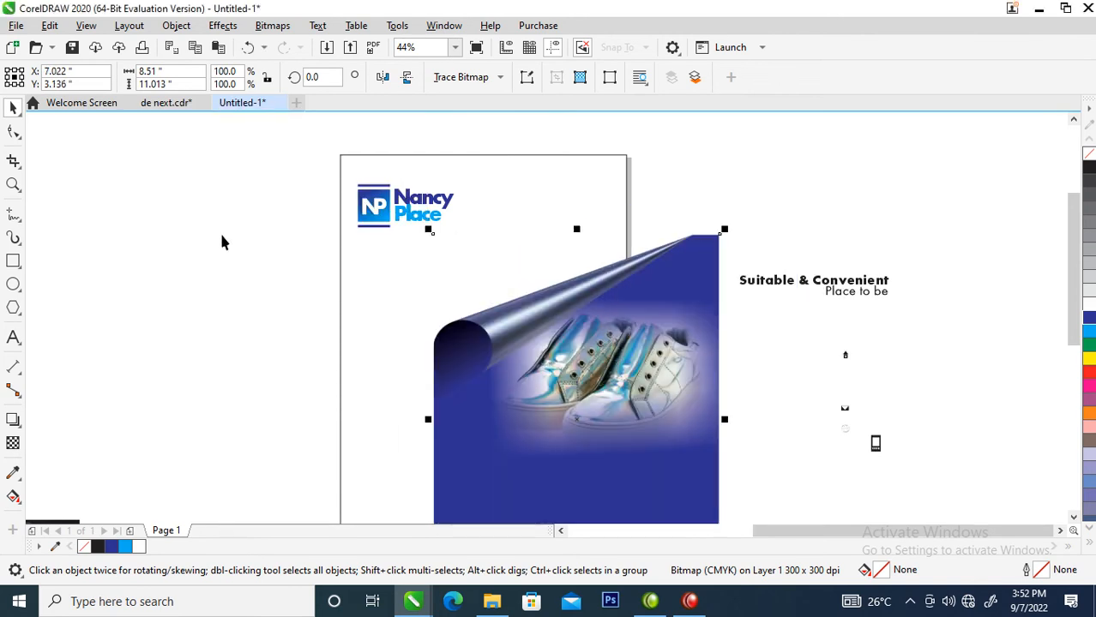
Move the curled shoe panel off the page to the left.
click(176, 26)
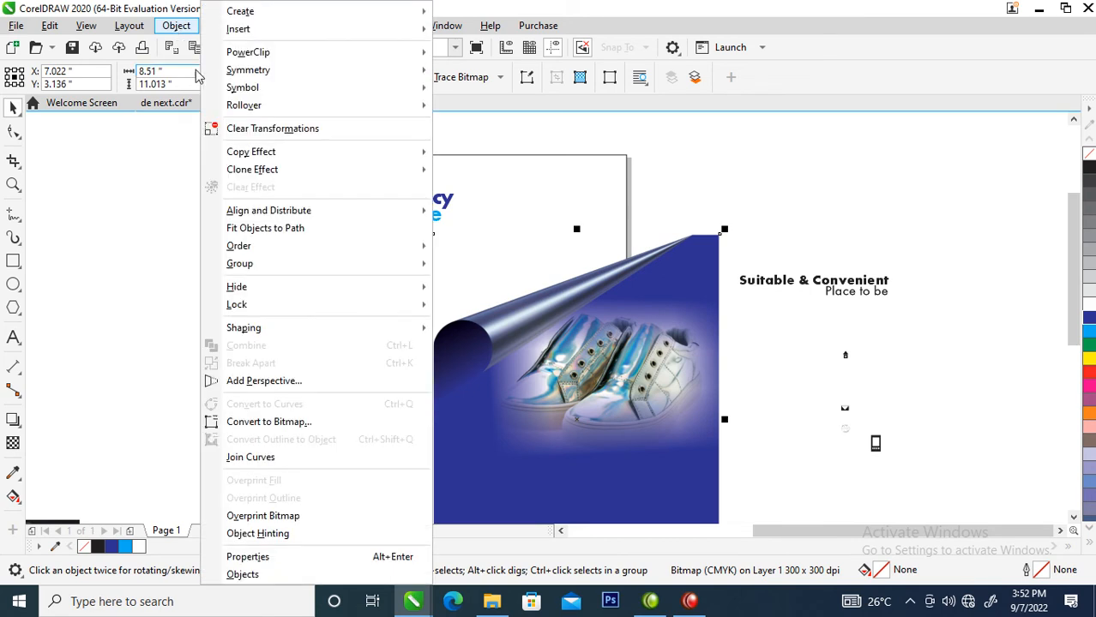
mouse_move(237, 57)
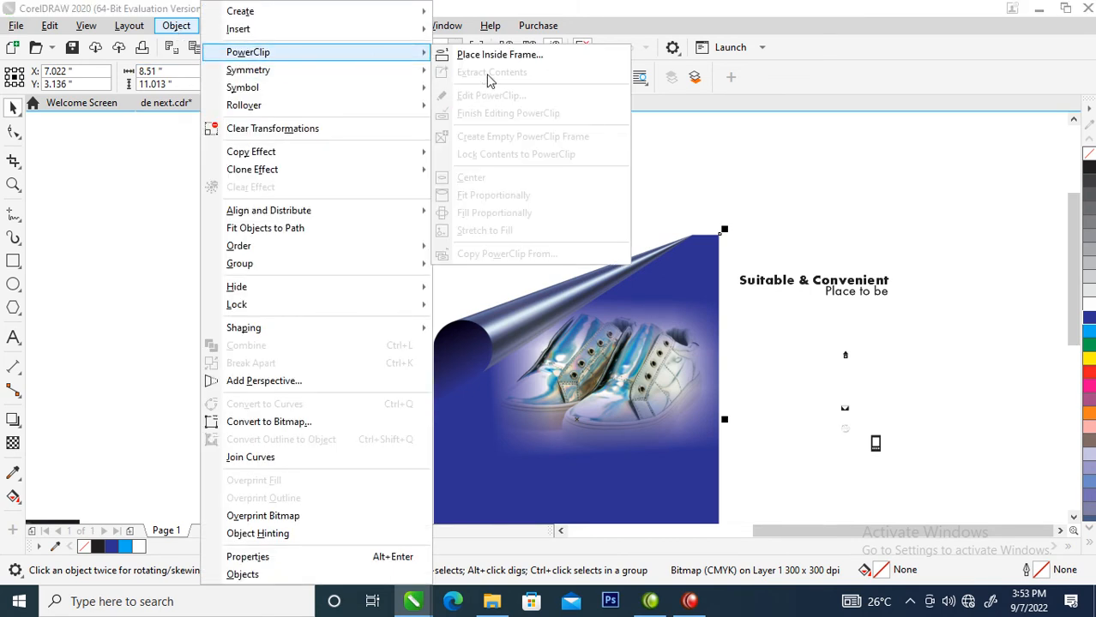
click(634, 463)
drag(607, 371, 225, 342)
key(alt+b)
key(Return)
key(Return)
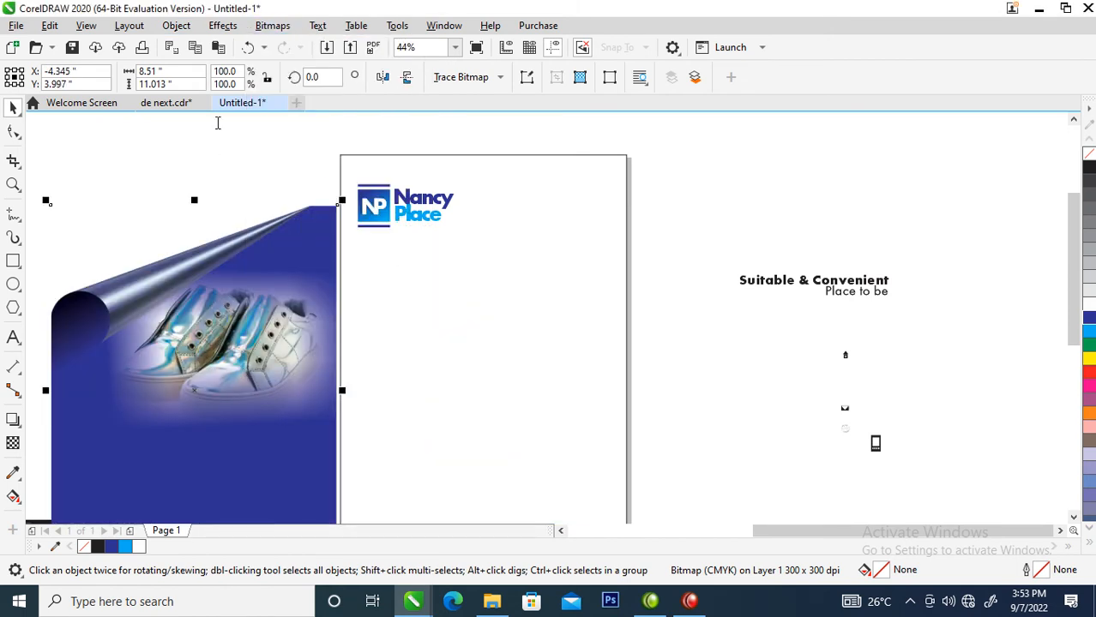
PowerClip the shoe panel inside the page rectangle and widen it to 8.909 inches.
click(185, 29)
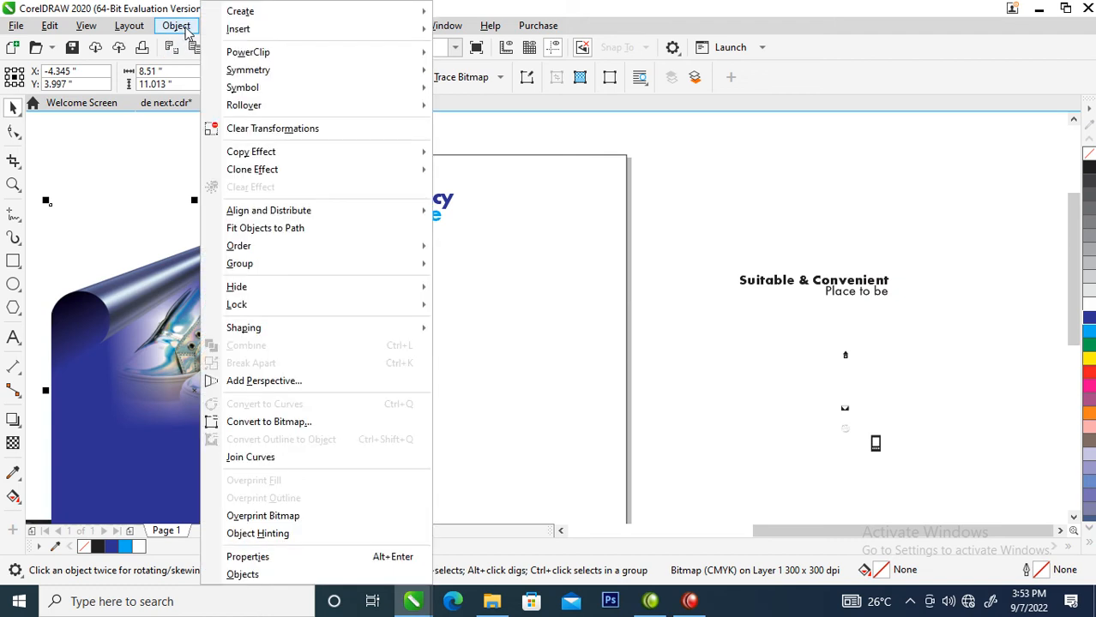
mouse_move(292, 63)
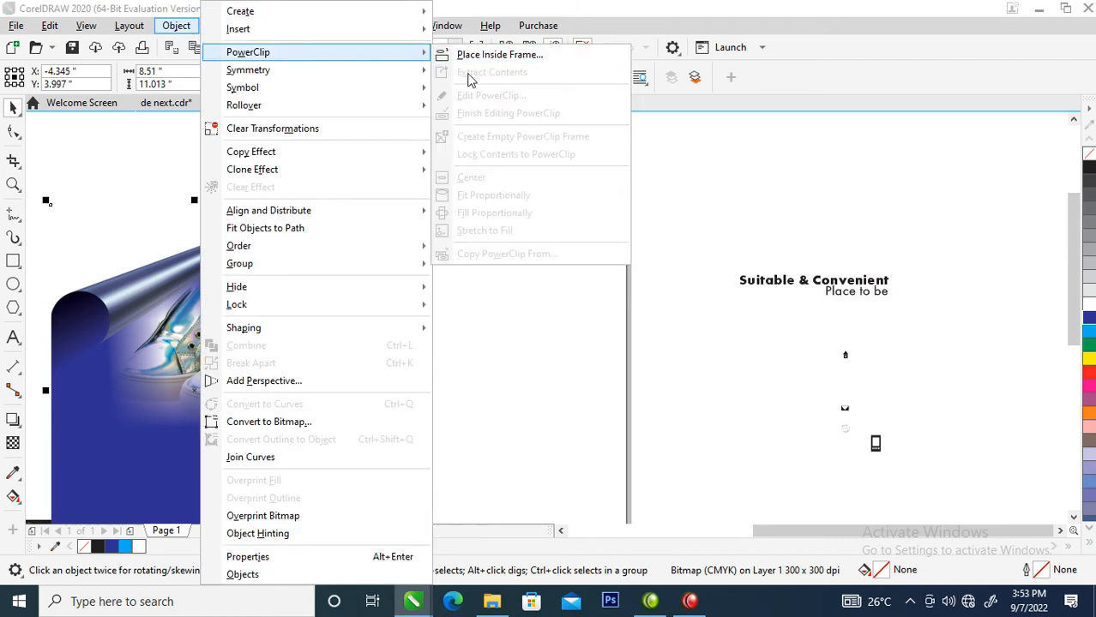
click(493, 55)
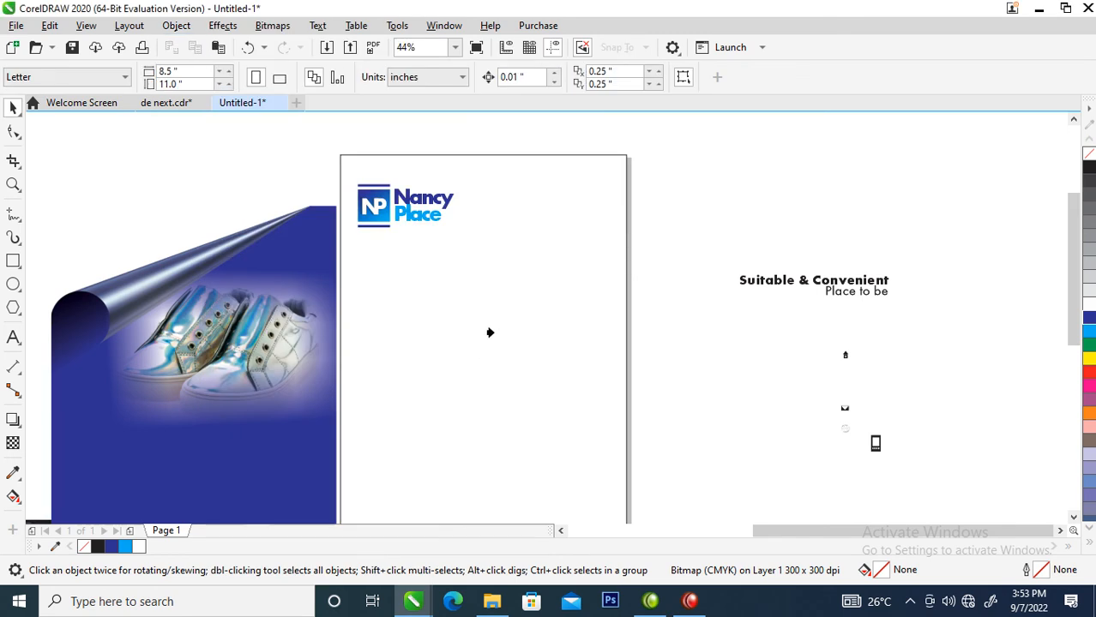
click(486, 281)
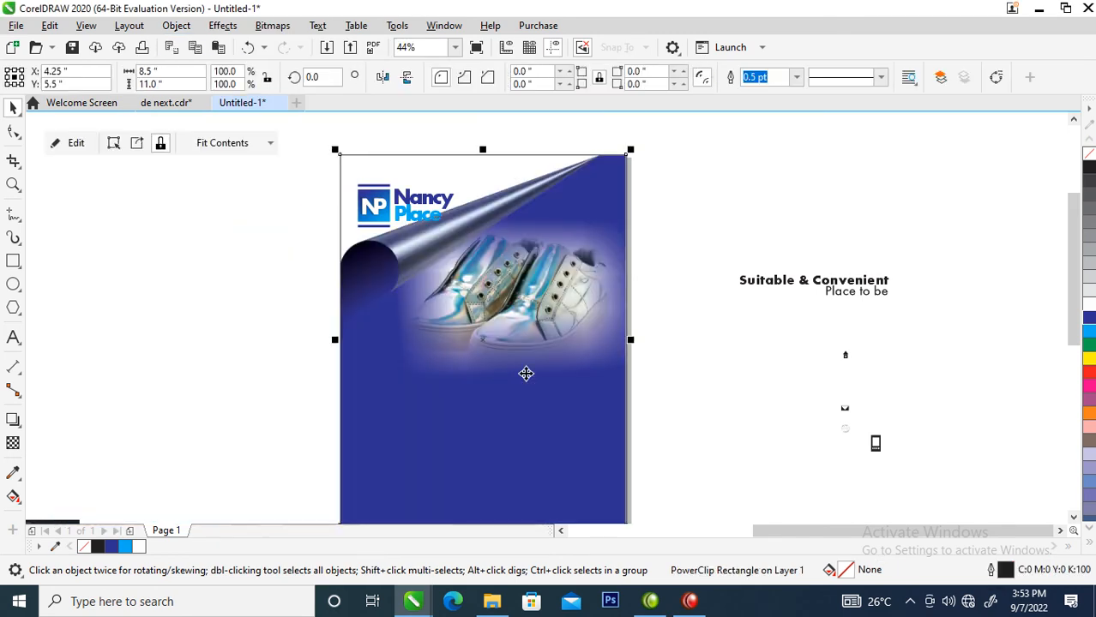
ctrl+click(553, 266)
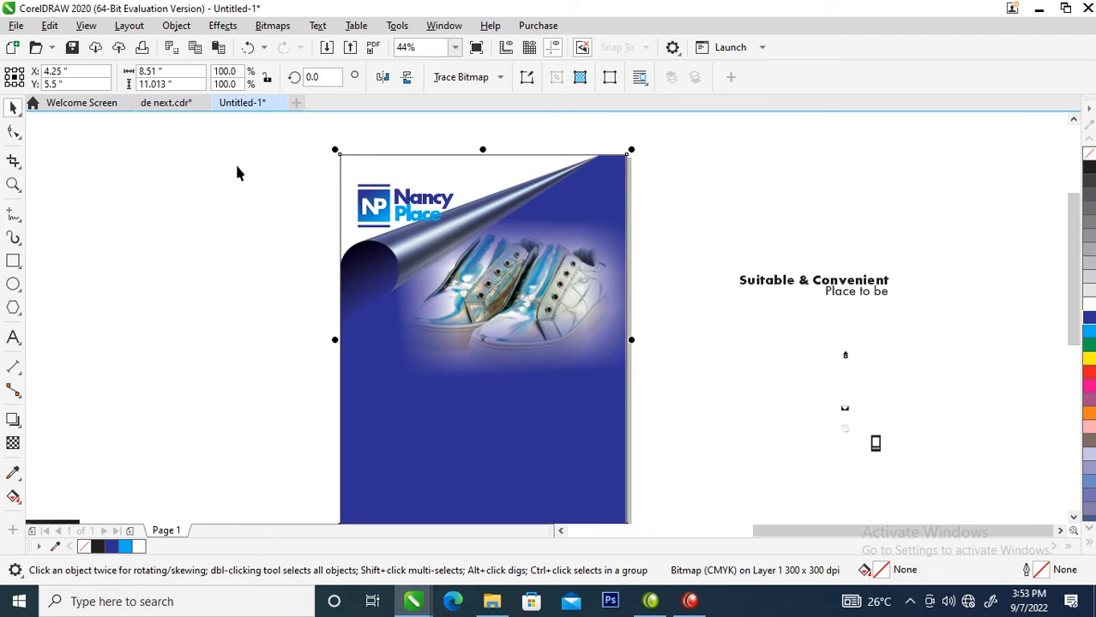
drag(636, 340, 641, 342)
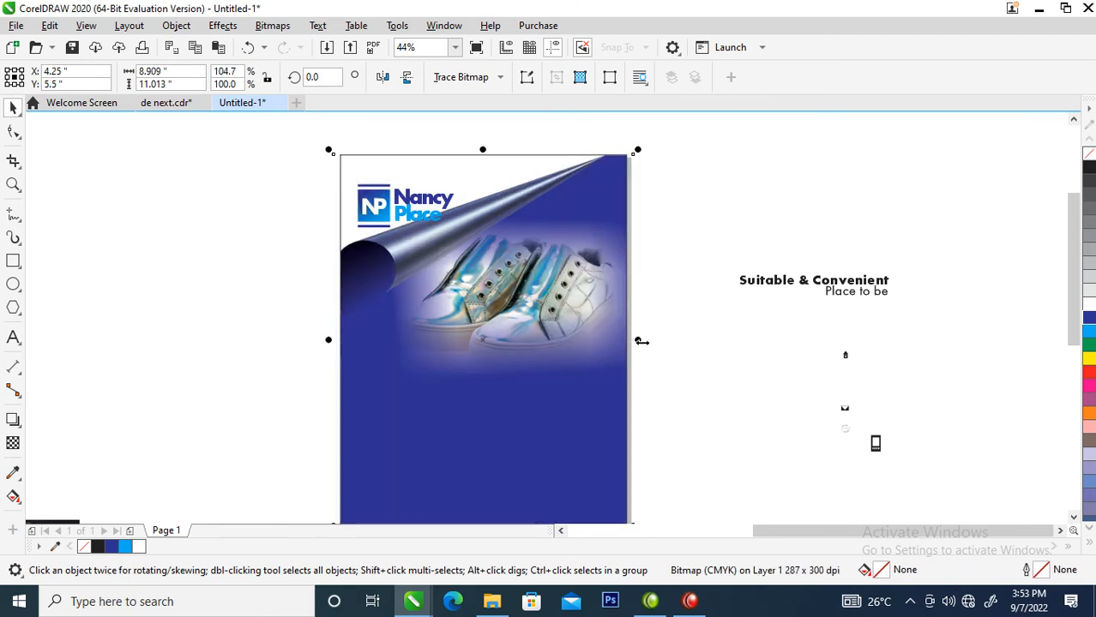
Nudge the Nancy Place logo slightly higher and zoom to the cover and nearby photos.
drag(299, 163, 491, 249)
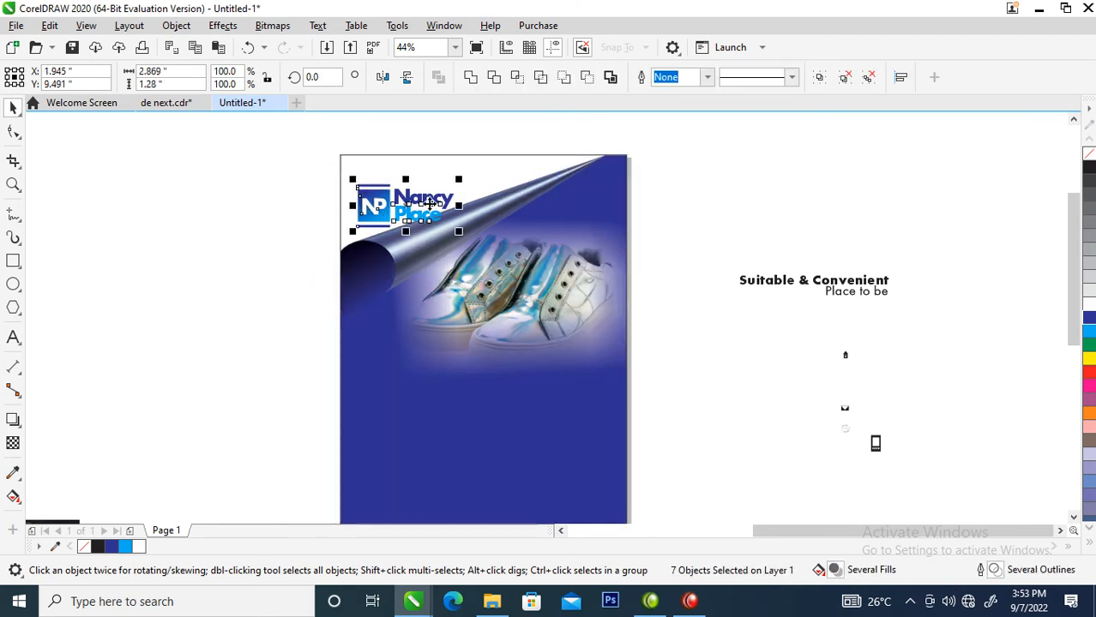
drag(425, 204, 433, 195)
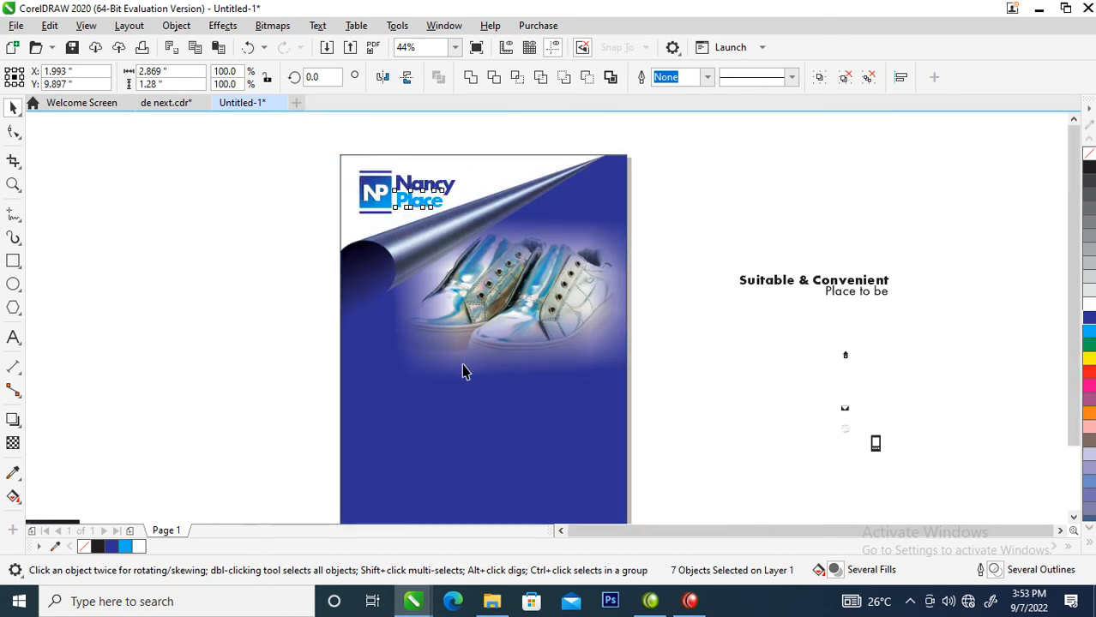
scroll(462, 372, down, 4)
key(z)
drag(513, 430, 577, 462)
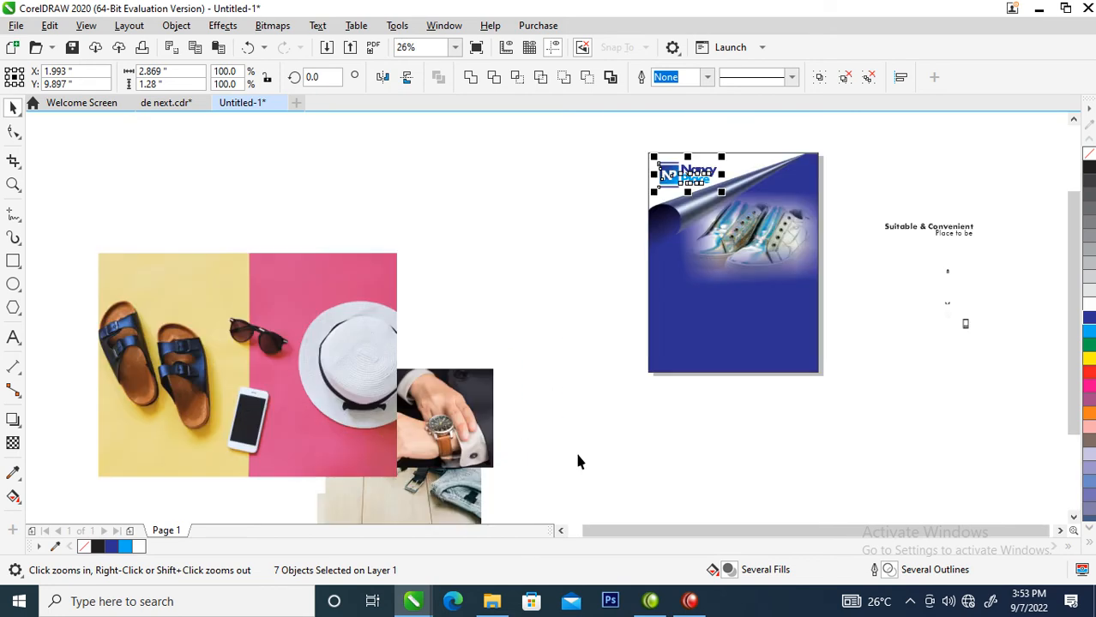
drag(430, 162, 874, 437)
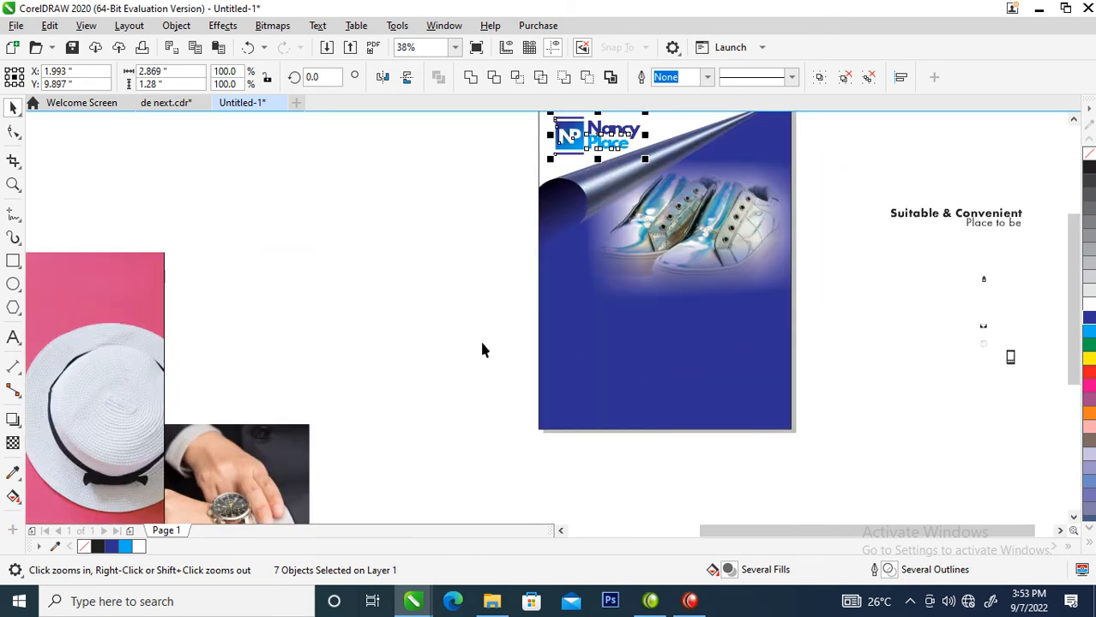
key(space)
Draw a rectangle of about 3.251 x 2.032 inches on the blue panel below the shoes.
click(216, 377)
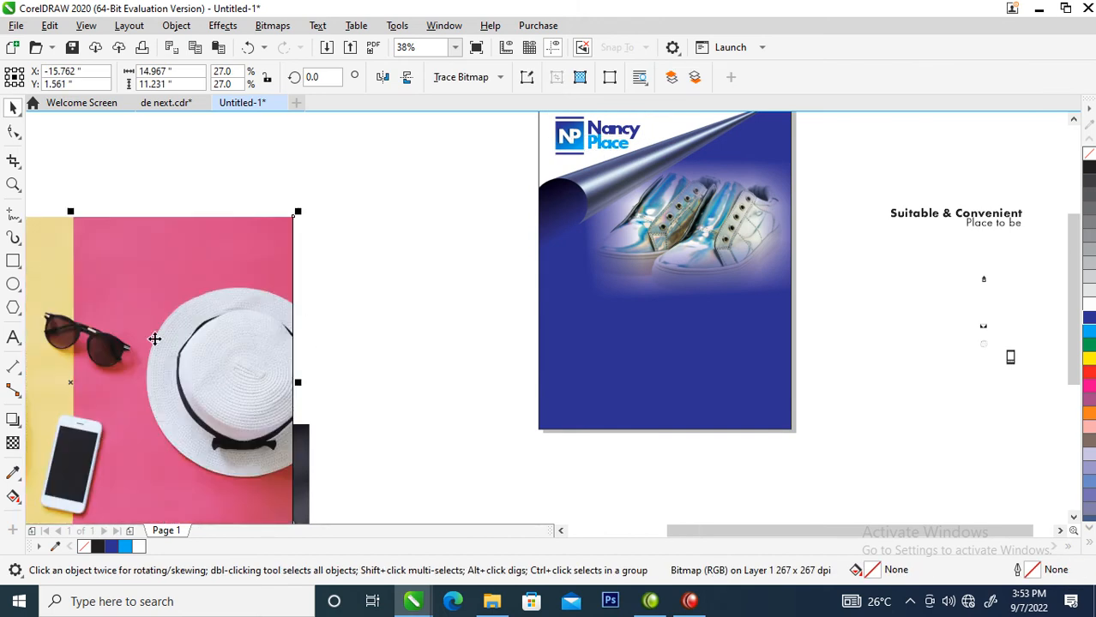
click(12, 260)
drag(577, 245, 678, 308)
Fill the rectangle white with no outline and add an 89.3% copy filled 20% grey.
click(1089, 305)
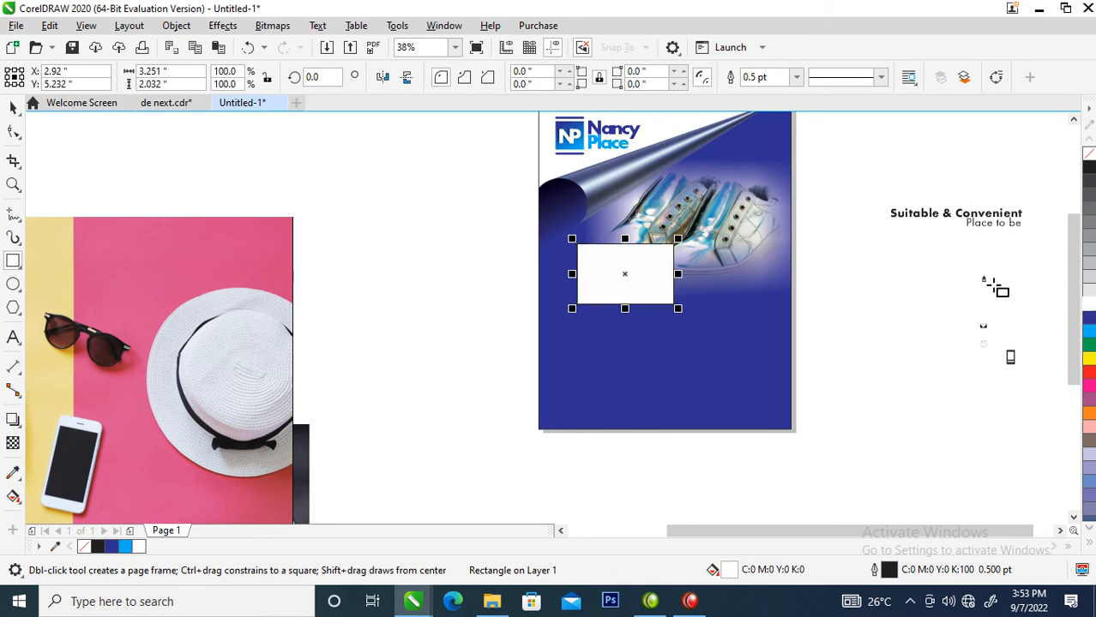
right_click(1089, 151)
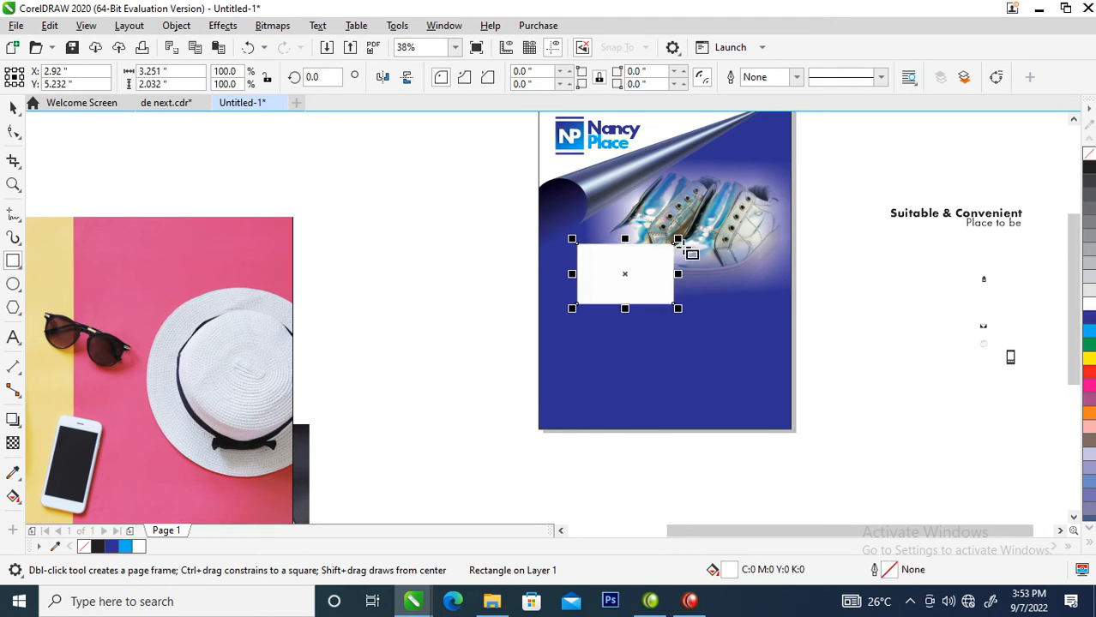
key(space)
drag(679, 239, 680, 241)
right_click(680, 241)
click(636, 265)
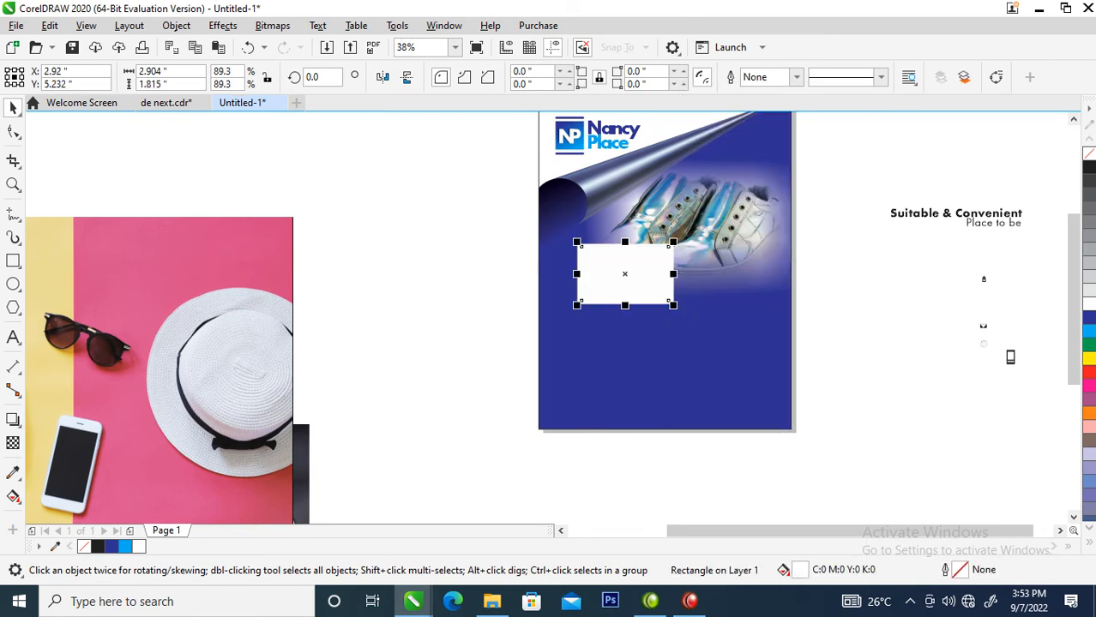
click(1089, 278)
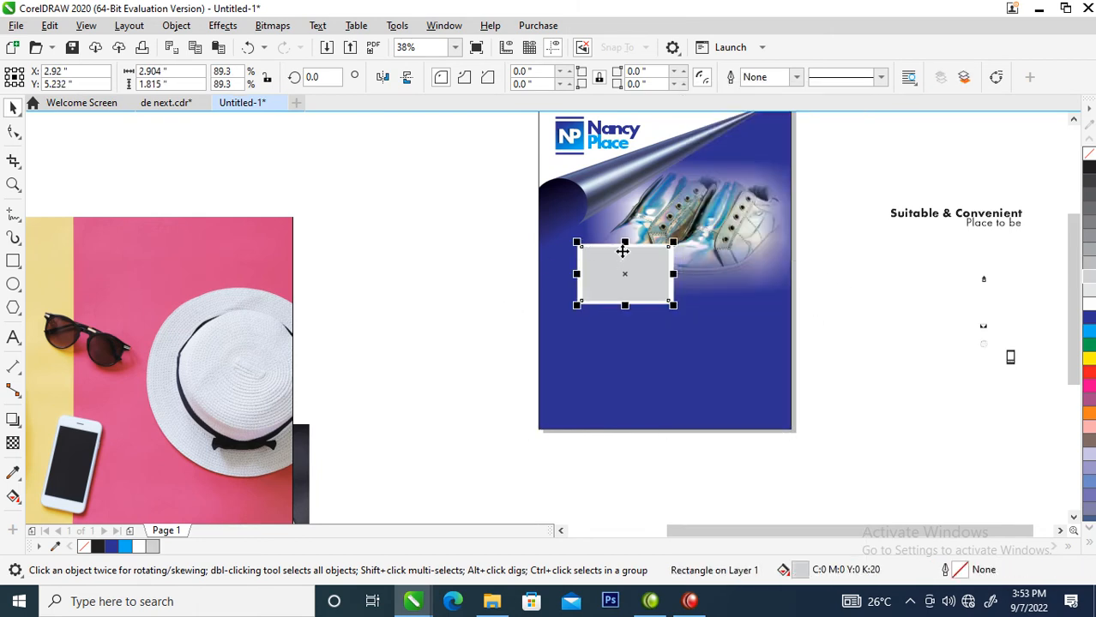
Shorten the grey rectangle inside the white frame and select both rectangles.
key(z)
drag(537, 219, 769, 360)
drag(471, 193, 474, 199)
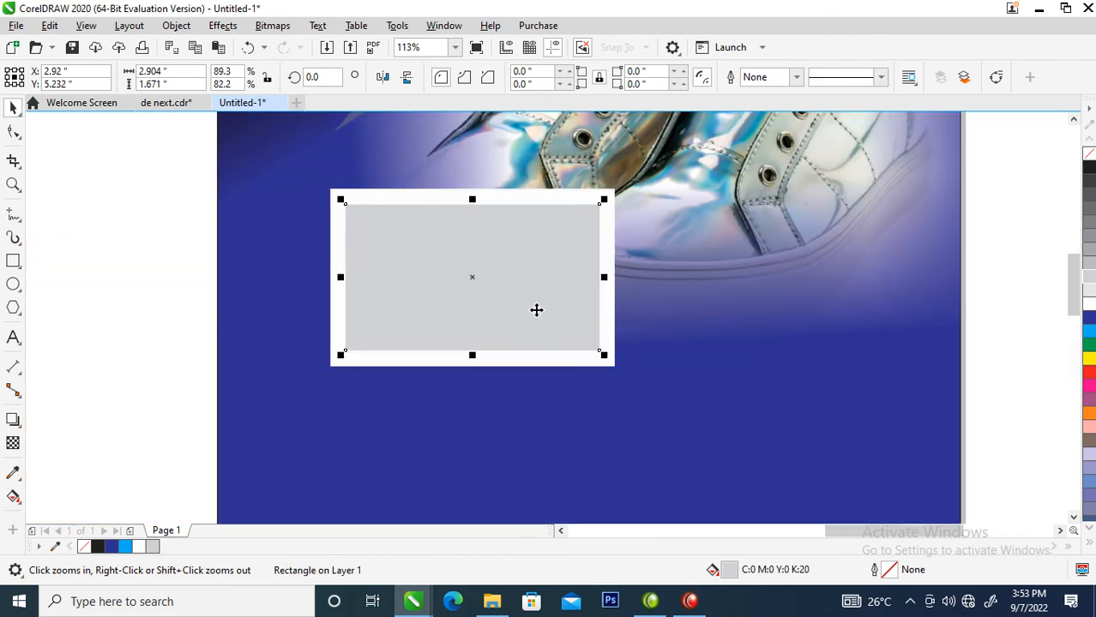
scroll(519, 294, down, 2)
drag(358, 245, 633, 375)
Group the two rectangles, cast a down-right drop shadow, and break the shadow apart.
key(ctrl+g)
click(13, 419)
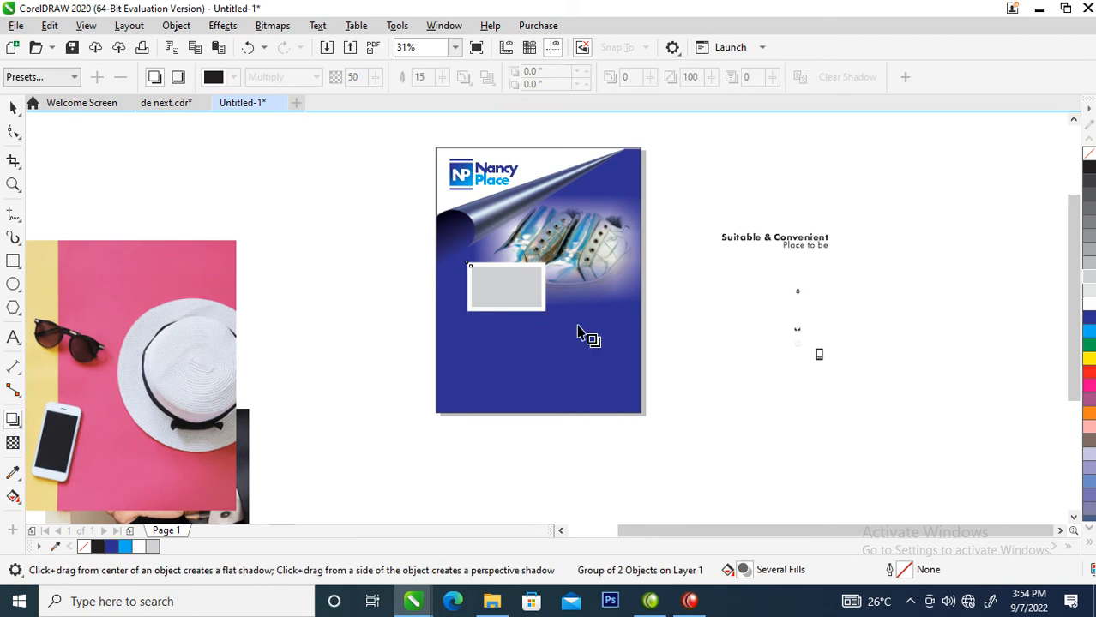
drag(506, 290, 518, 317)
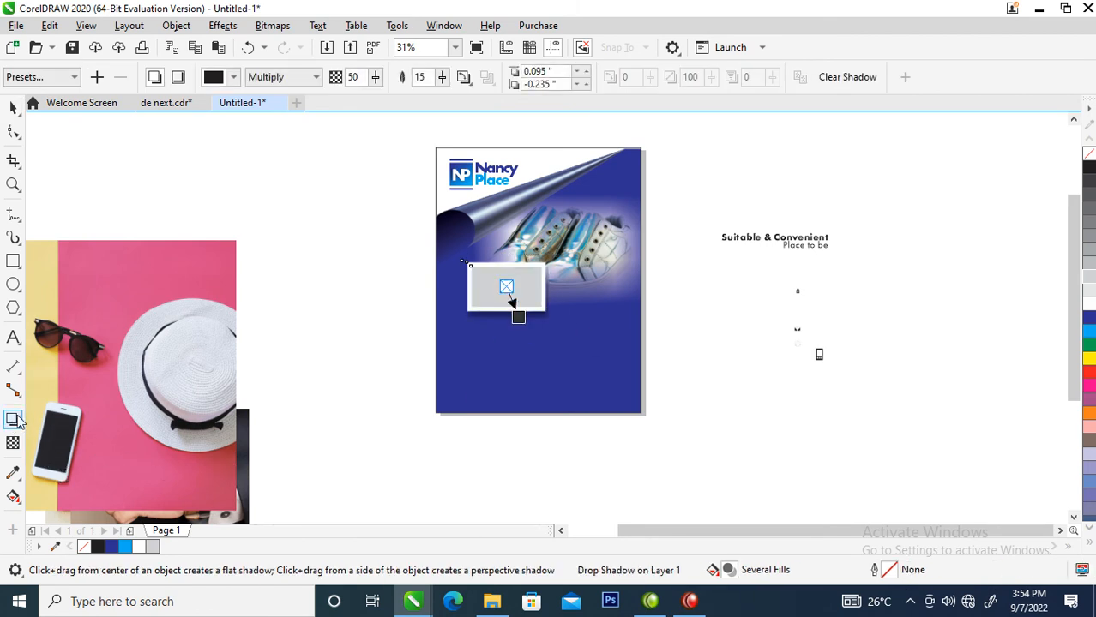
click(176, 26)
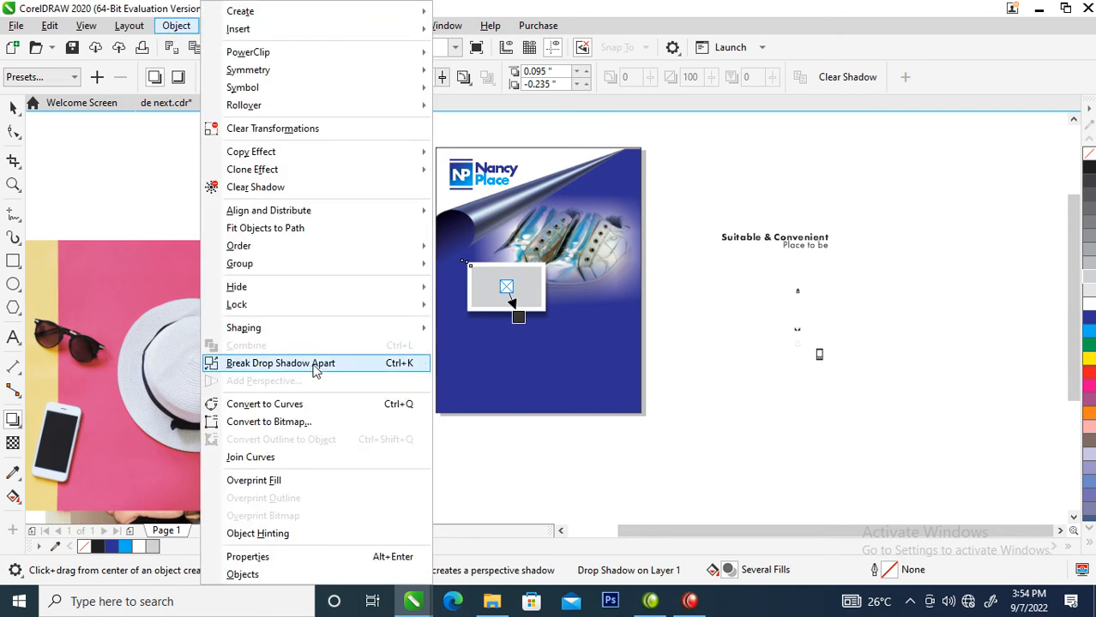
click(315, 367)
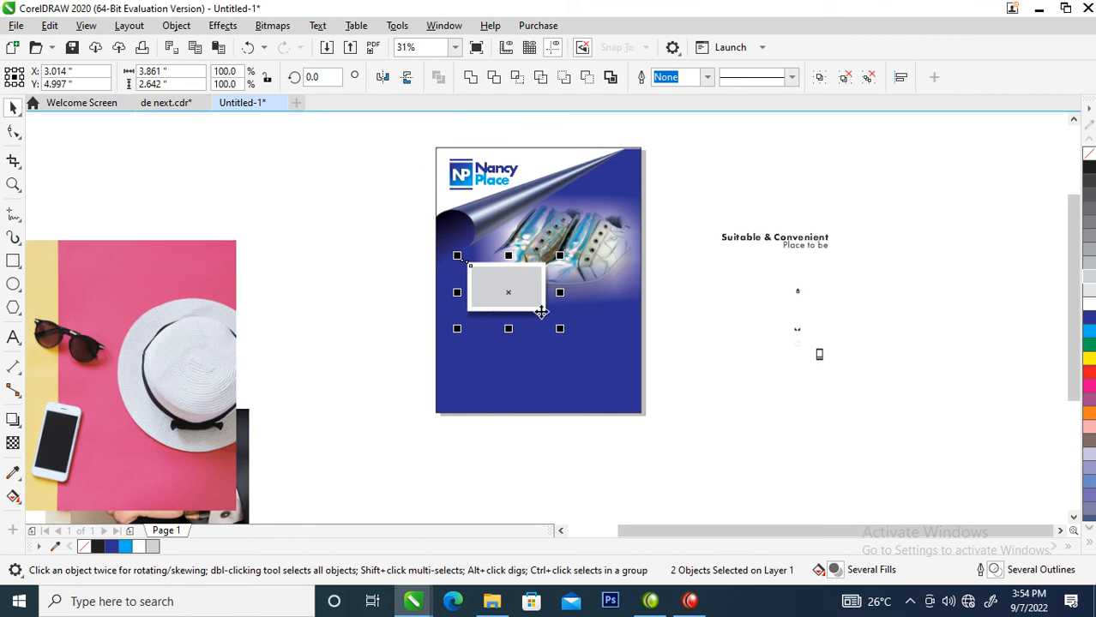
Zoom in and select the photo frame together with its separated shadow.
key(z)
drag(390, 204, 631, 372)
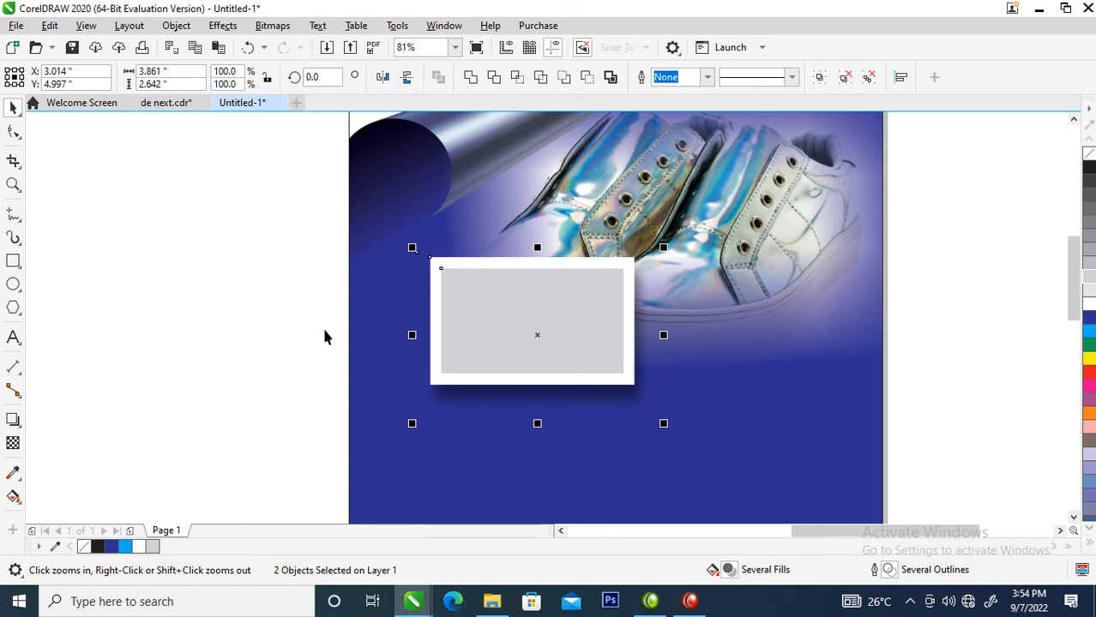
drag(232, 187, 783, 497)
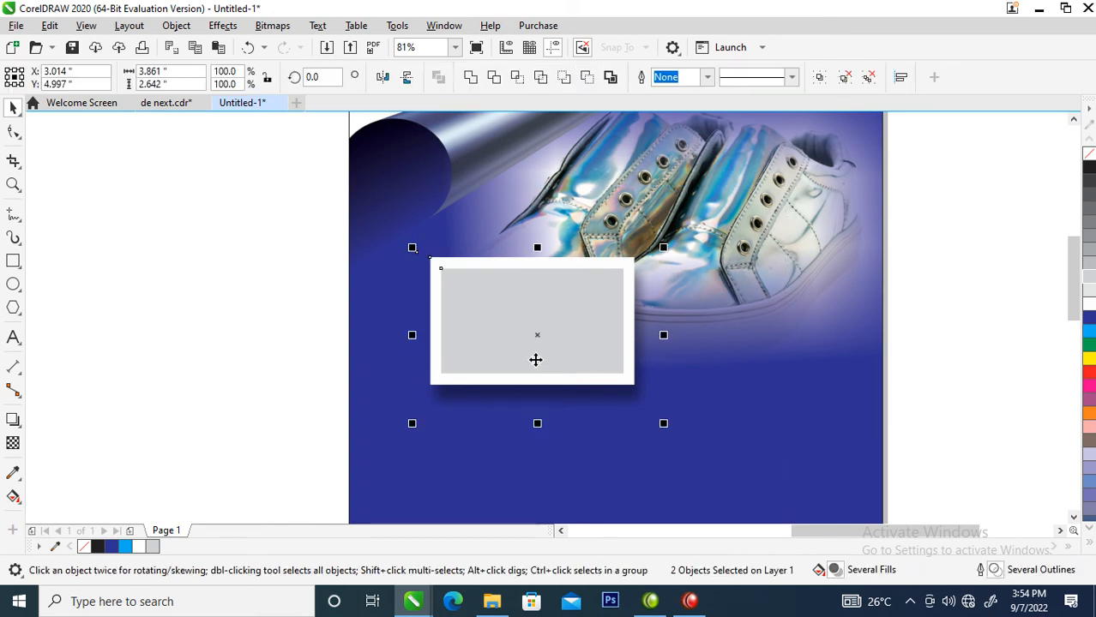
scroll(536, 357, down, 3)
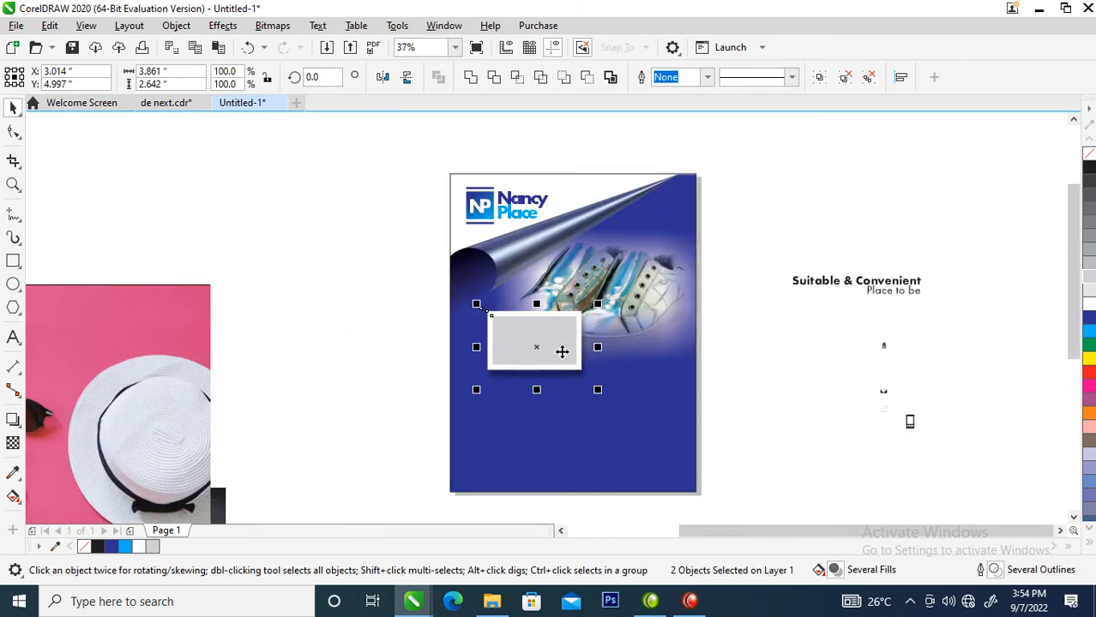
Tilt the frame about 17° and create rotated copies at about 39° and 56°.
click(557, 343)
drag(593, 300, 577, 285)
drag(577, 342, 605, 362)
click(604, 363)
drag(639, 318, 629, 296)
drag(597, 367, 636, 407)
click(636, 406)
mouse_move(690, 350)
mouse_down()
mouse_move(680, 318)
mouse_move(678, 341)
mouse_up()
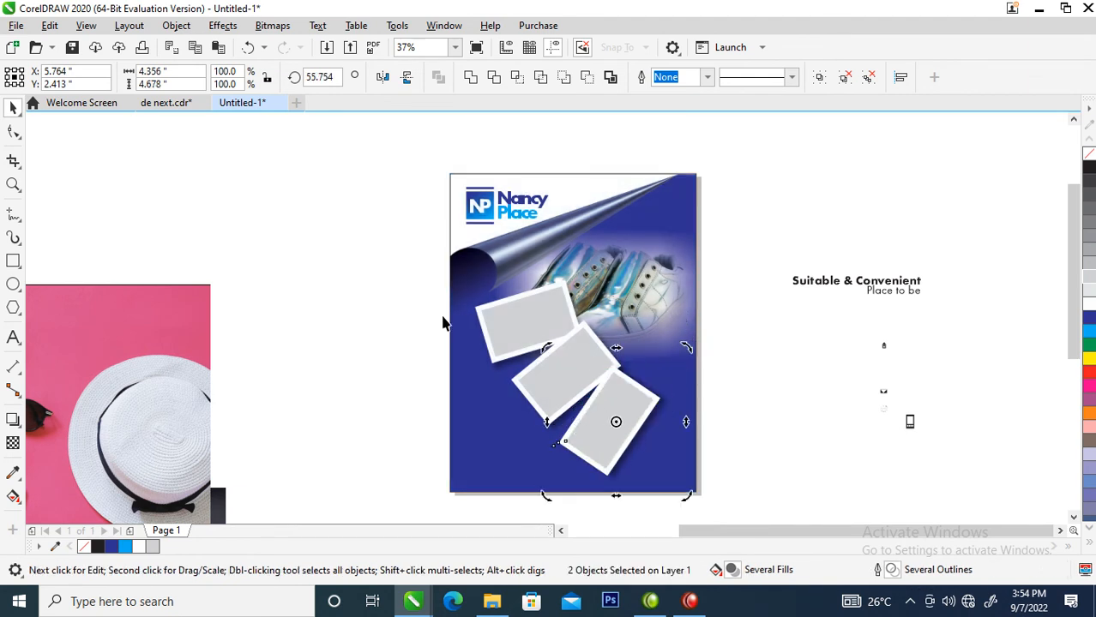
drag(598, 401, 622, 417)
Select all three frames, shift them slightly left and rotate the set about 19.5°.
drag(299, 237, 727, 483)
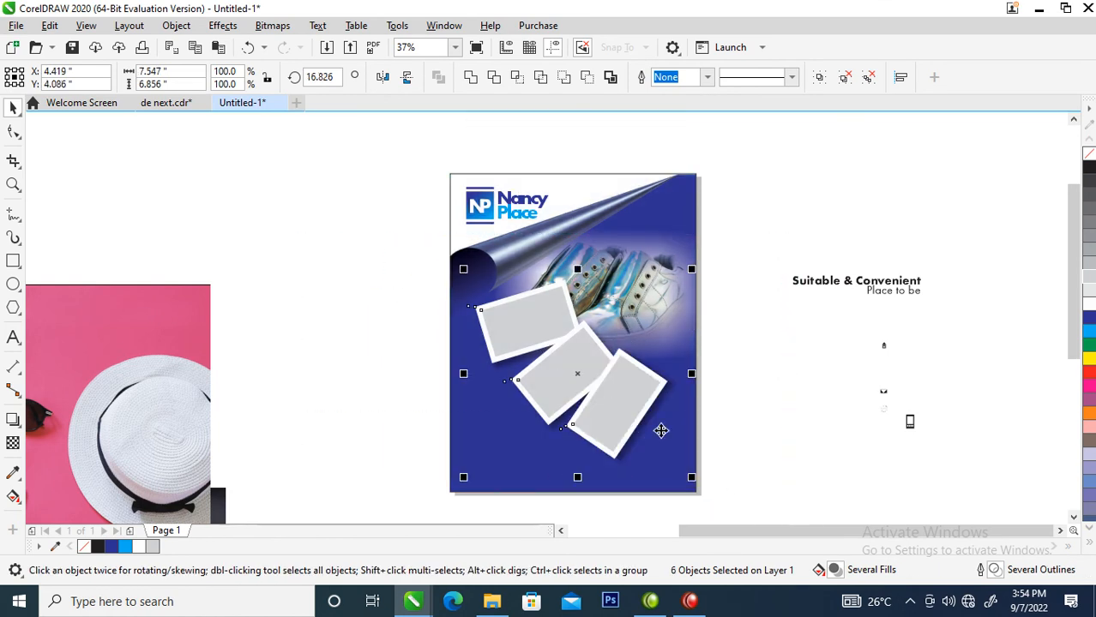
drag(621, 418, 613, 421)
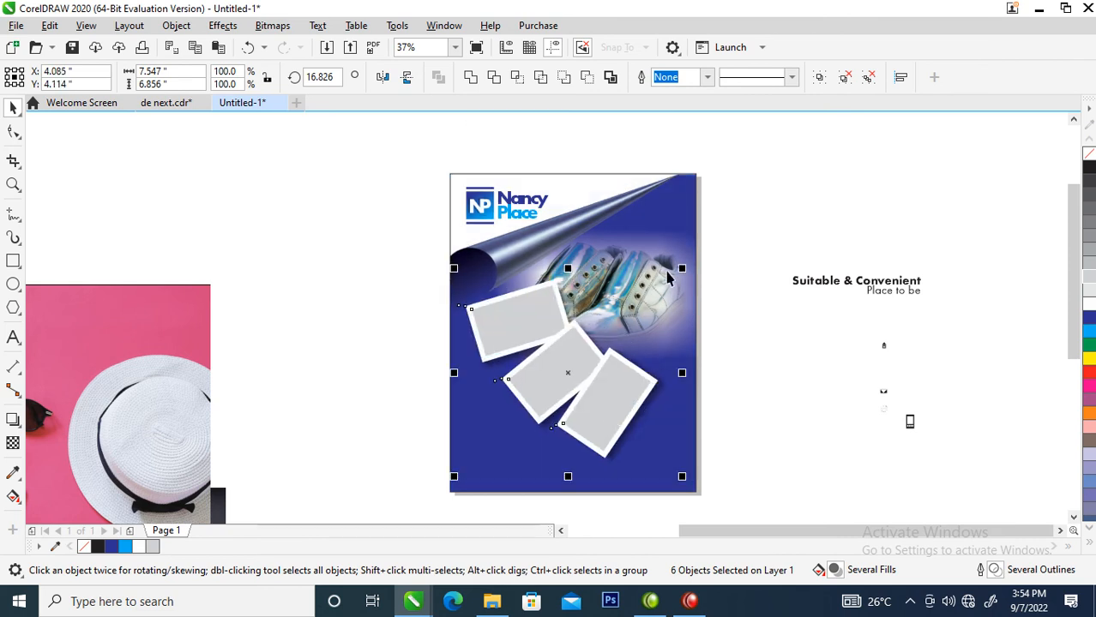
click(614, 379)
drag(677, 273, 672, 268)
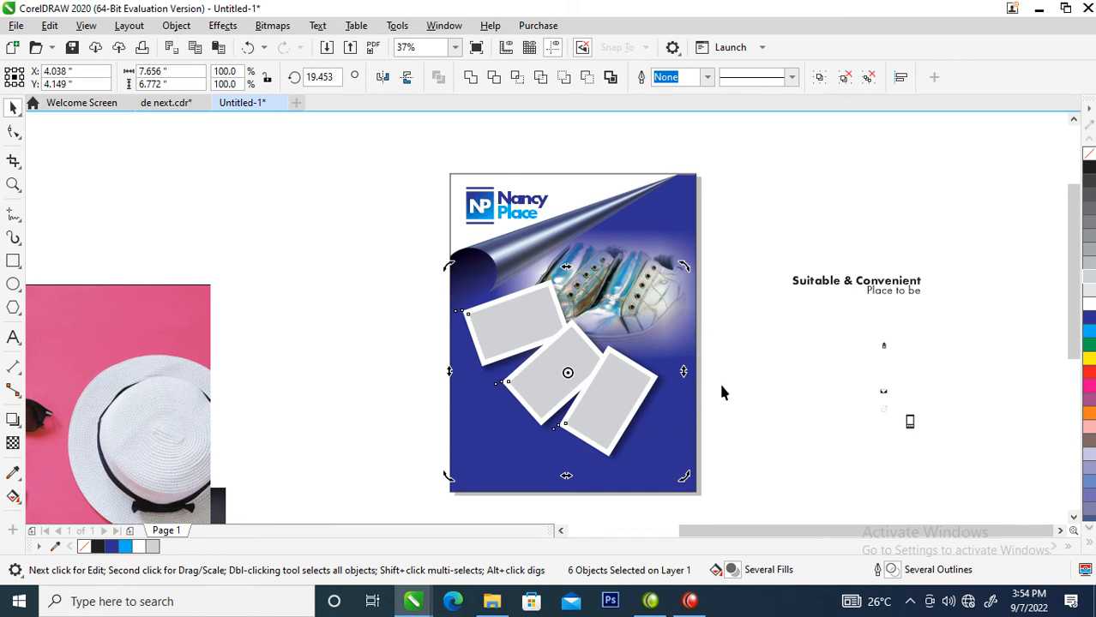
scroll(718, 395, down, 2)
key(z)
drag(244, 256, 876, 537)
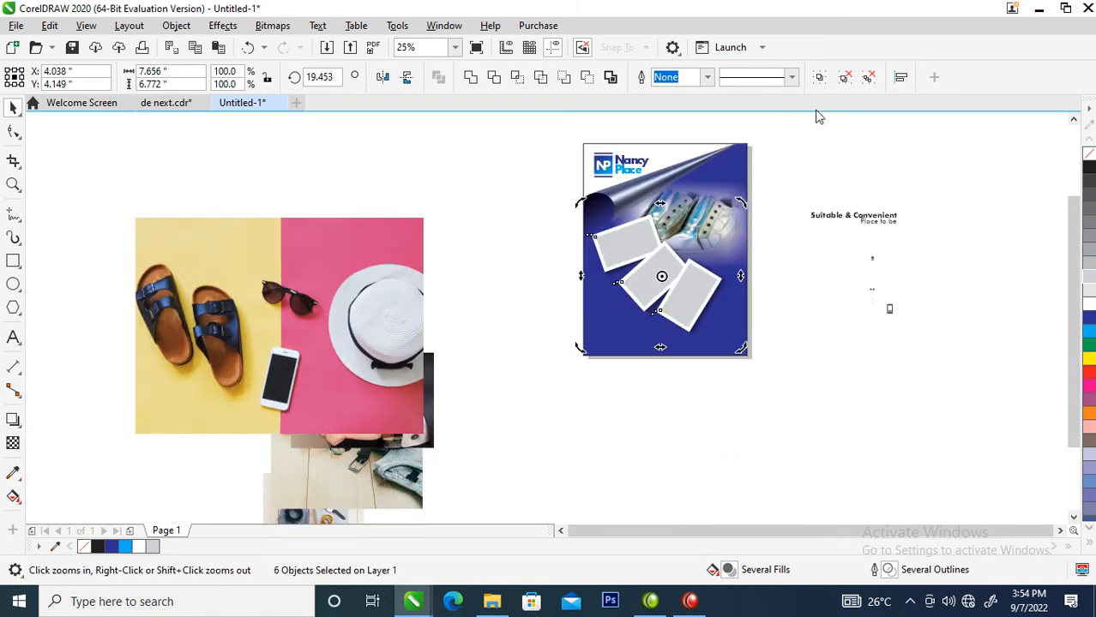
Spread apart the stacked product photos beside the cover.
click(473, 253)
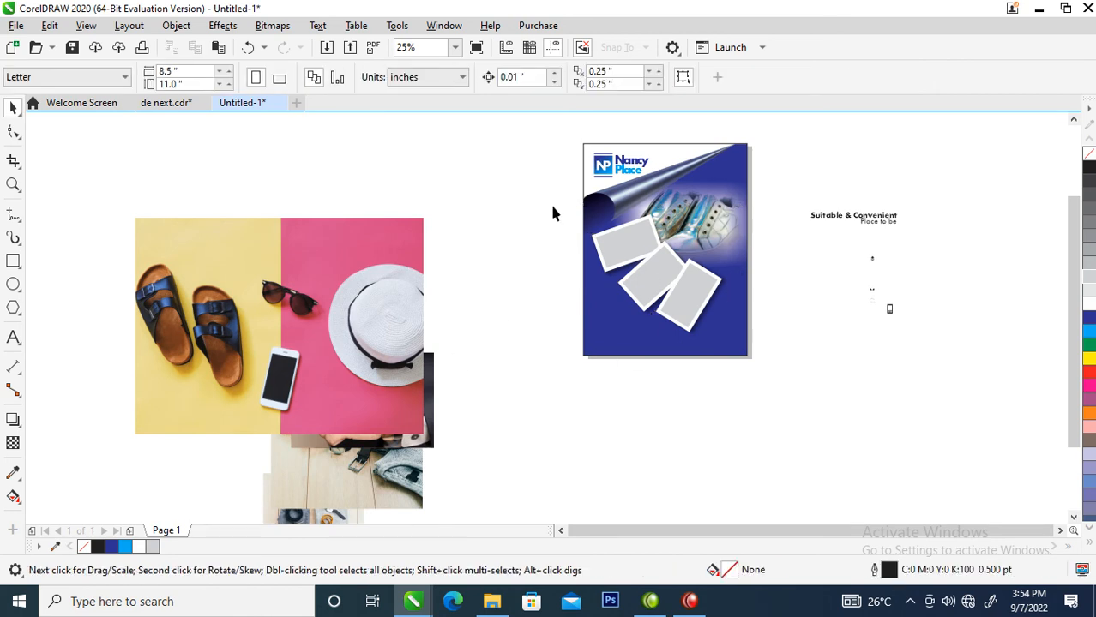
drag(549, 243, 740, 367)
drag(692, 277, 690, 294)
drag(352, 321, 309, 267)
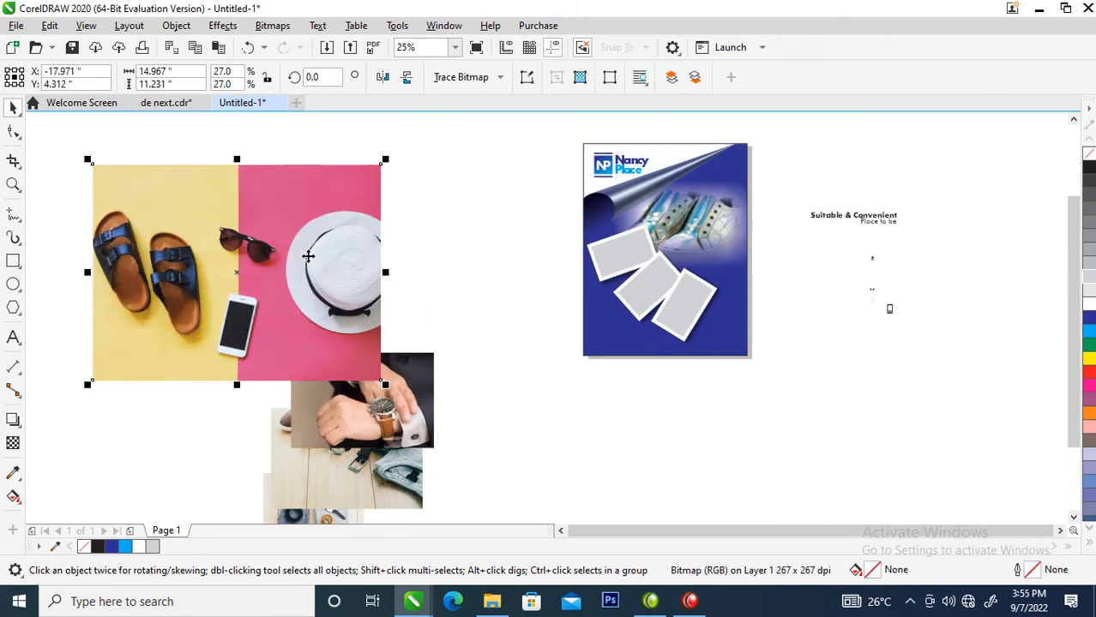
drag(424, 425, 452, 336)
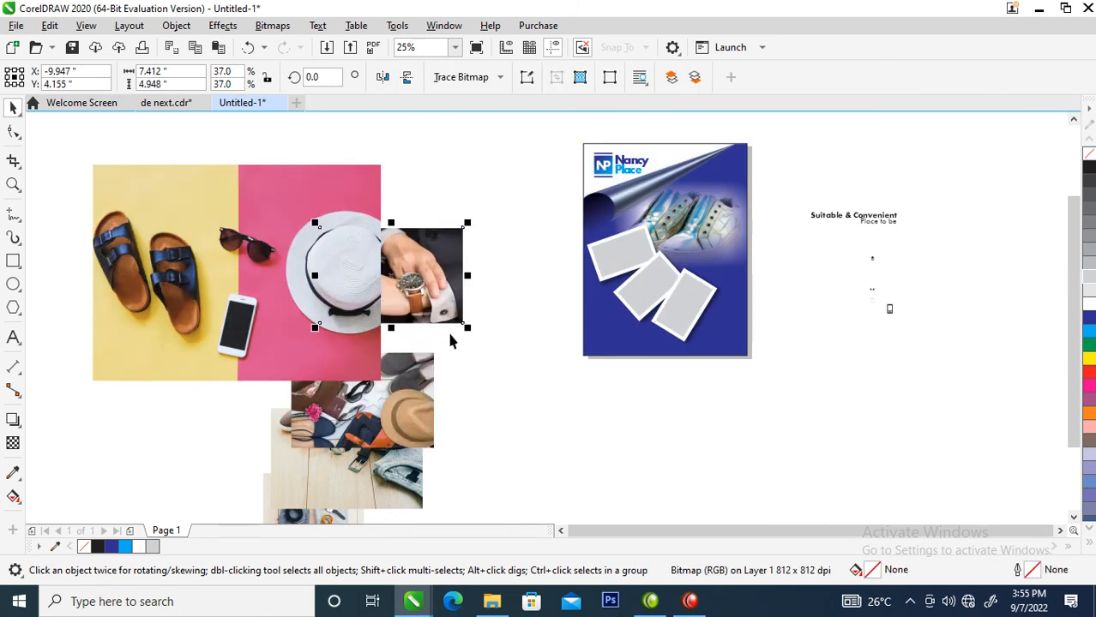
key(Delete)
PowerClip a clothing or product photo inside each of the three tilted frames.
drag(416, 418, 618, 244)
click(676, 294)
drag(397, 482, 669, 328)
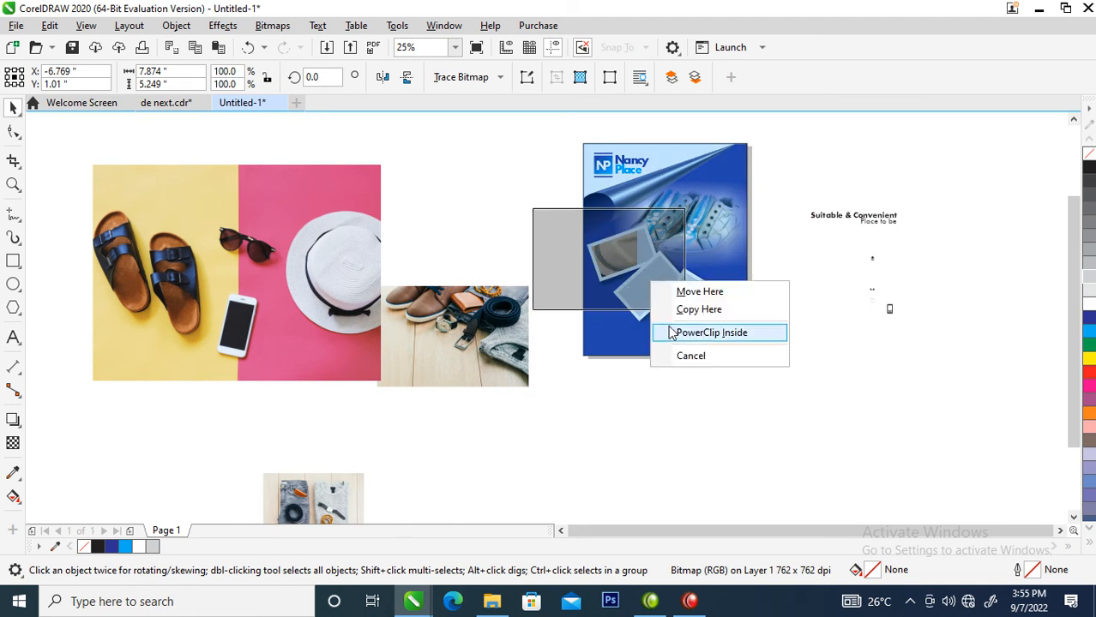
click(678, 331)
drag(336, 477, 686, 297)
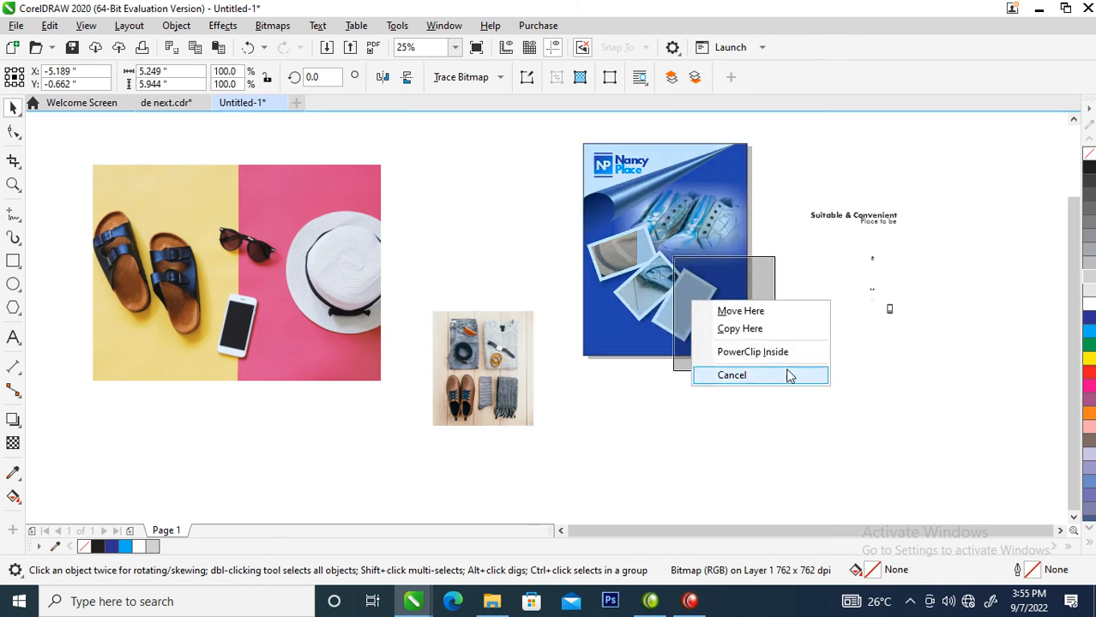
click(782, 353)
Delete the leftover hat-and-sandals and watch photos.
click(363, 324)
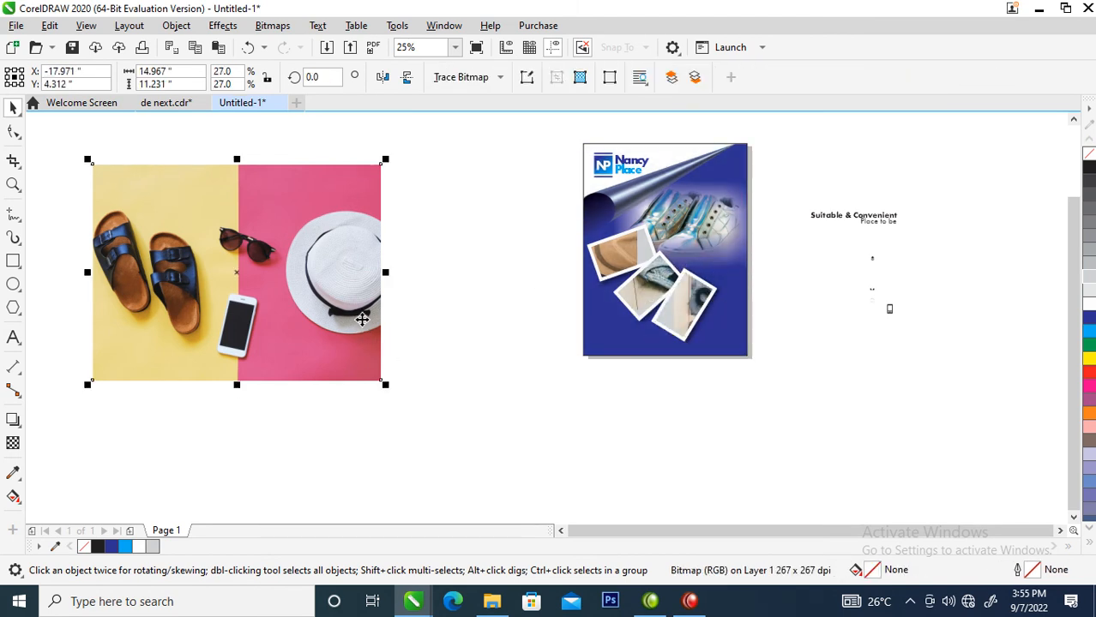
key(Delete)
click(312, 260)
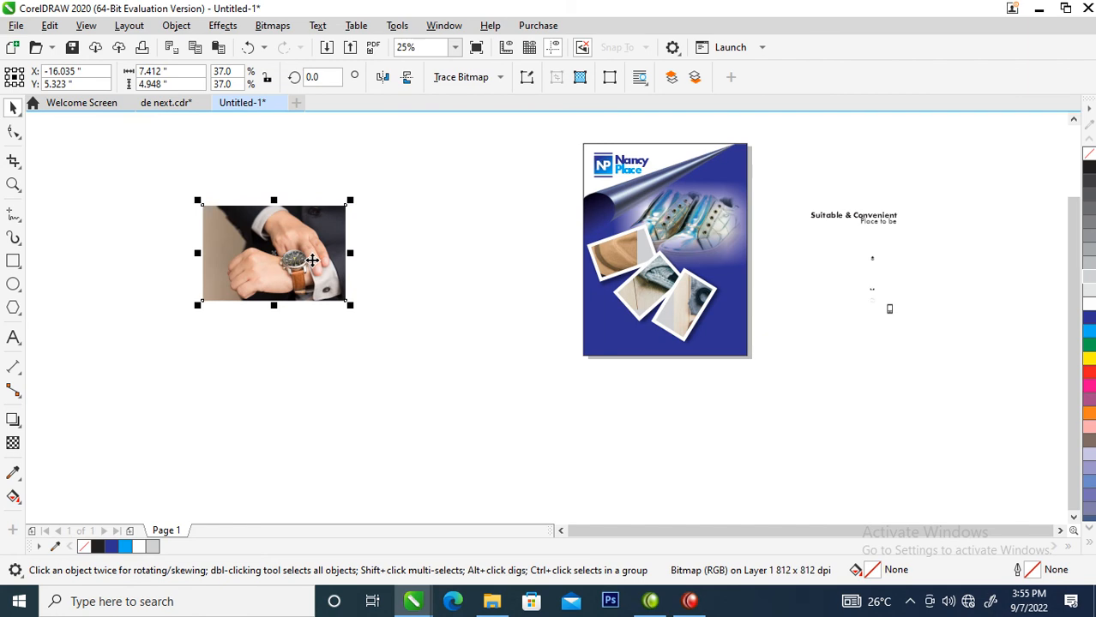
key(Delete)
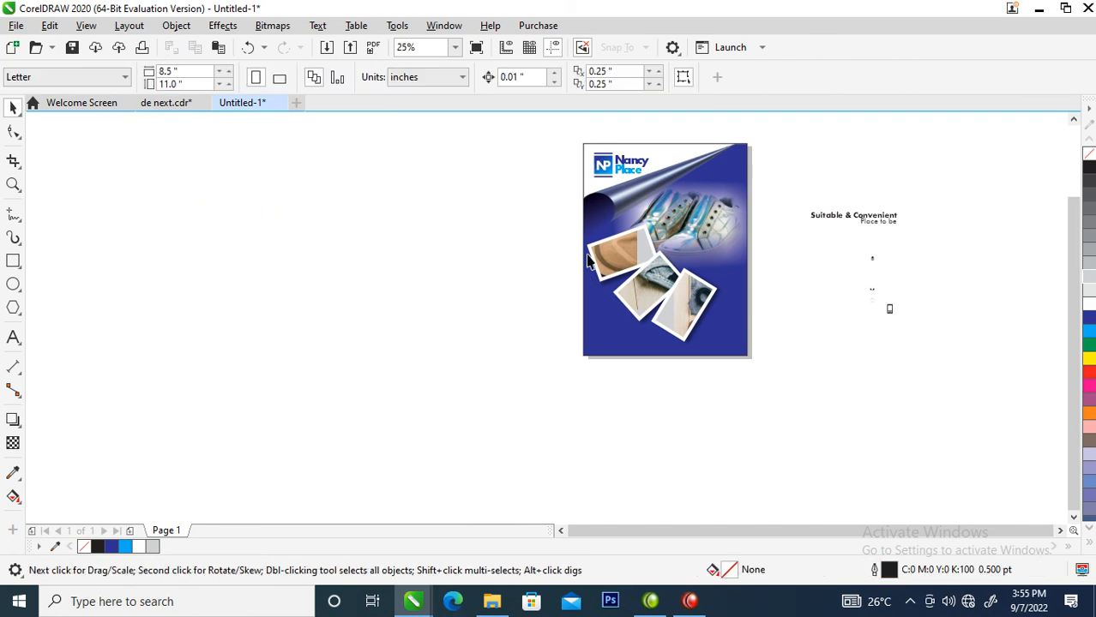
Shrink the leftover photo to about 16%, tilt it about 22°, and place it on the top frame.
key(z)
drag(525, 190, 764, 345)
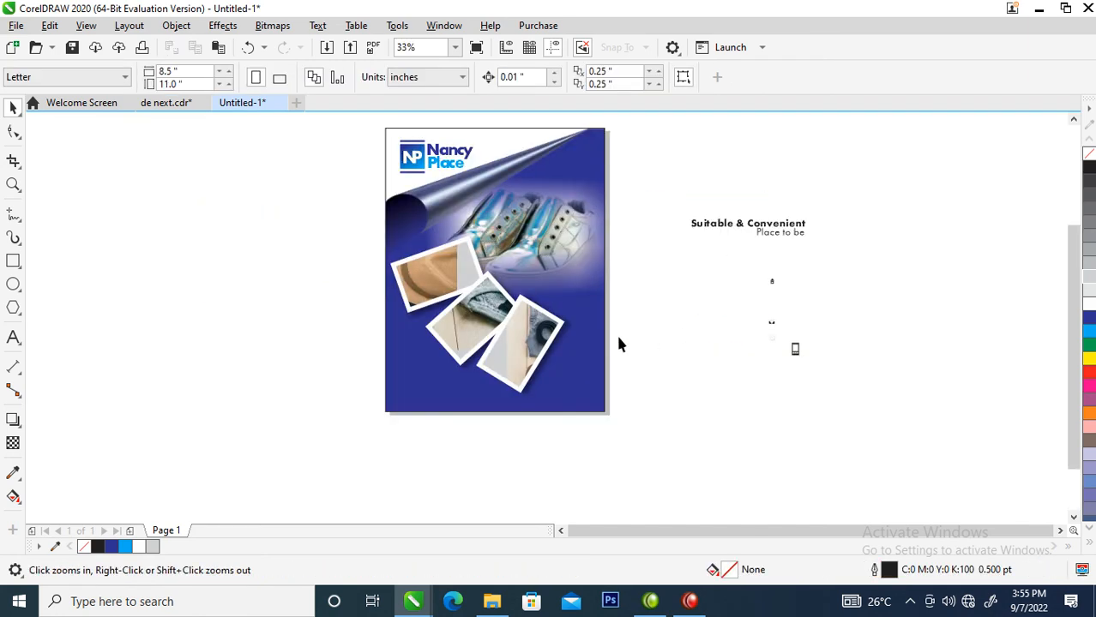
key(space)
click(434, 272)
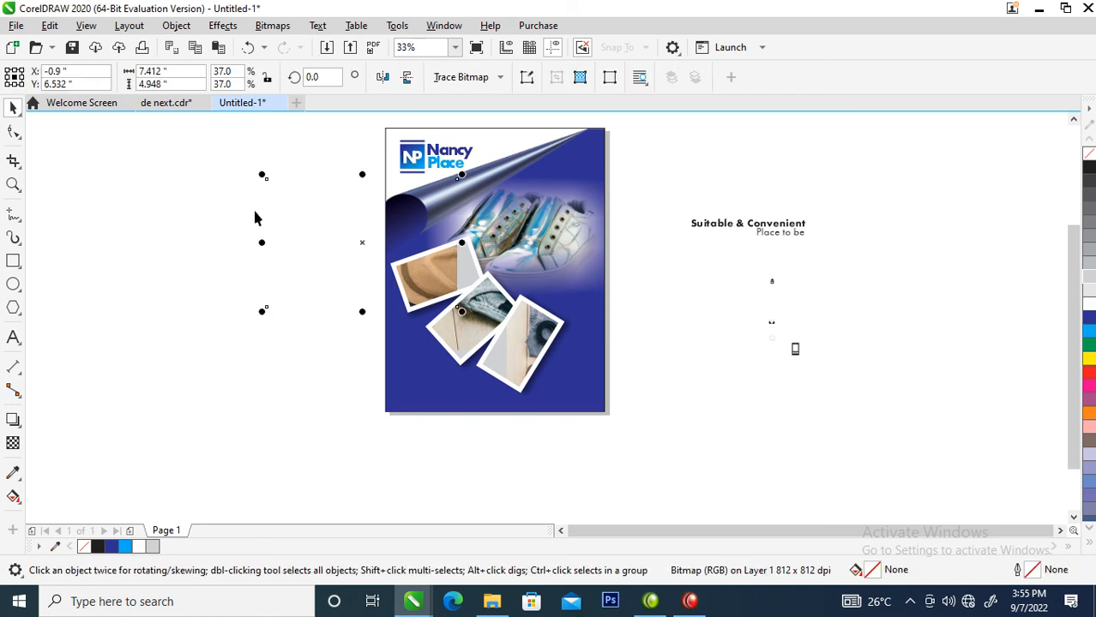
drag(263, 176, 372, 248)
click(448, 278)
drag(461, 247, 448, 242)
drag(423, 278, 450, 274)
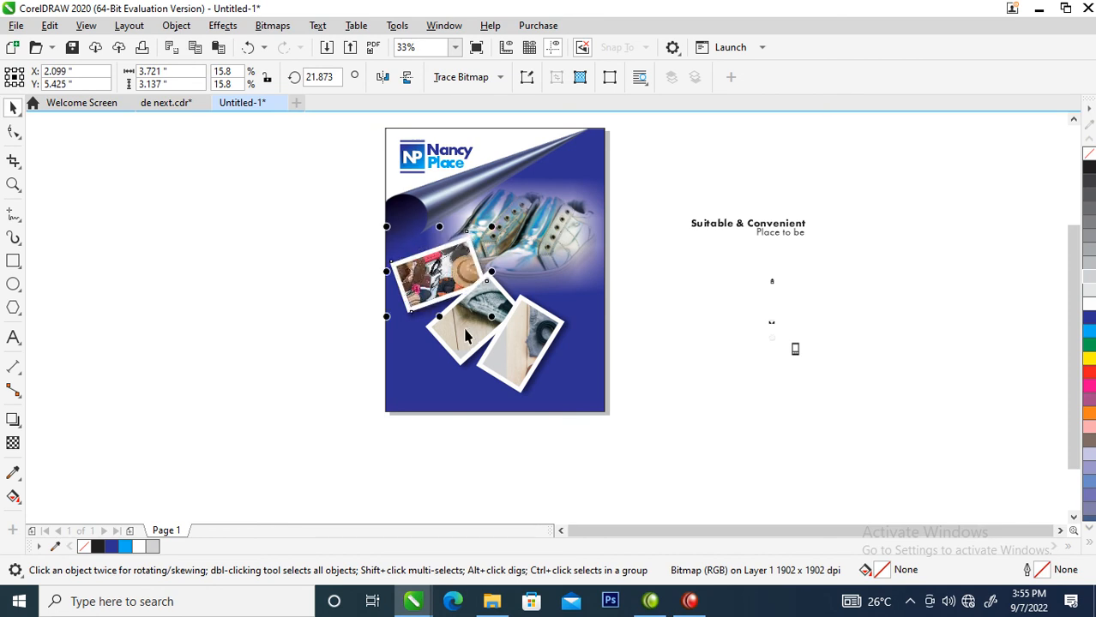
Resize the middle framed photo to about 77% and reposition it within its frame.
click(484, 308)
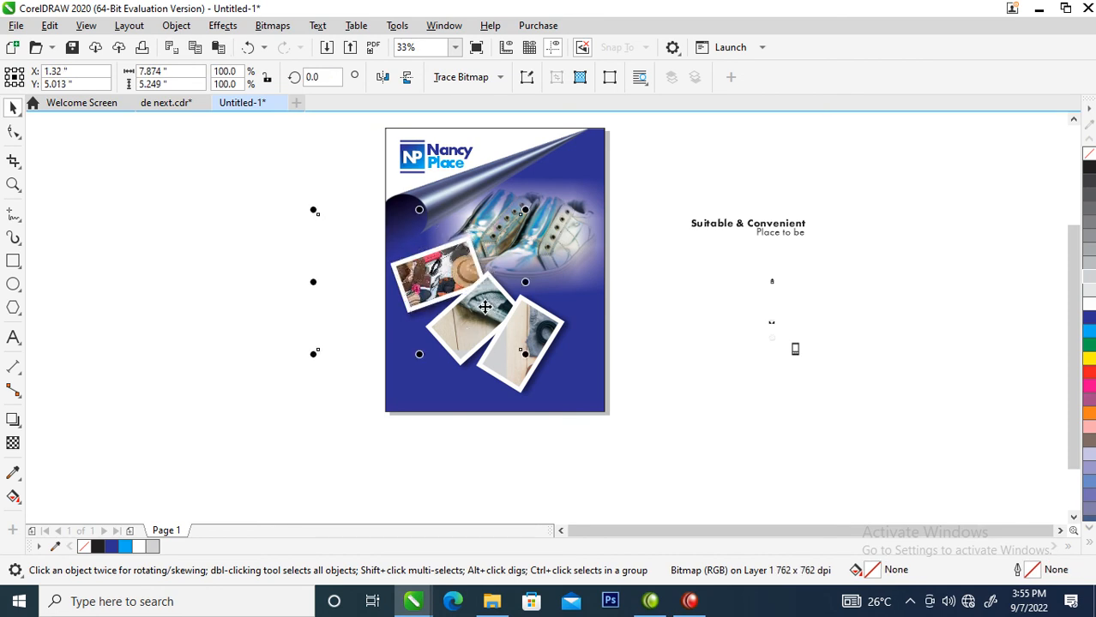
drag(316, 210, 426, 285)
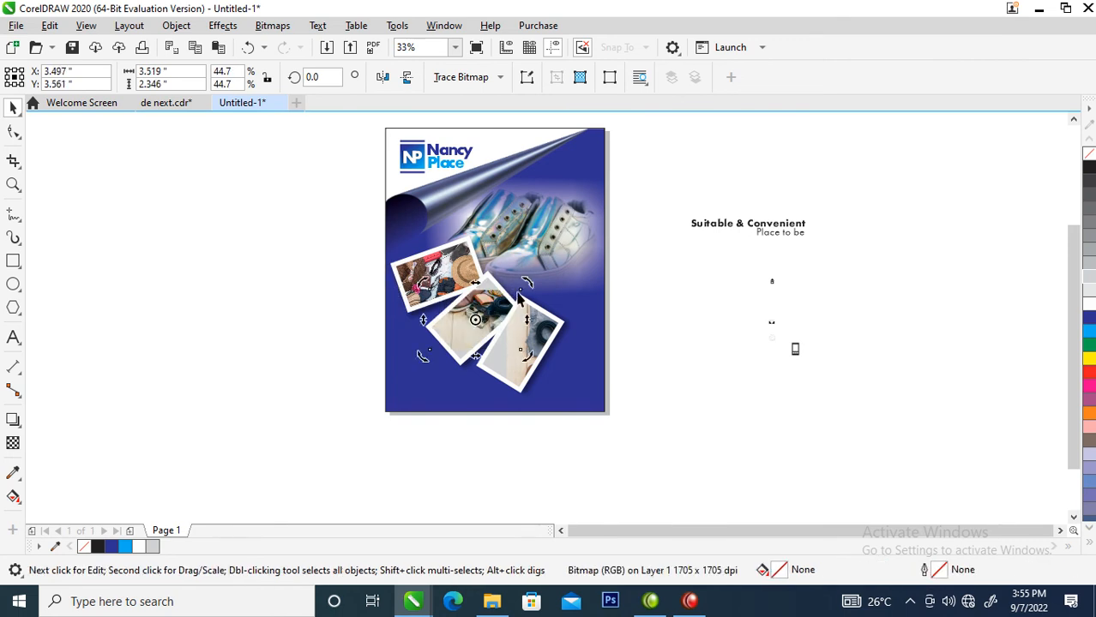
drag(529, 286, 567, 264)
drag(470, 328, 487, 308)
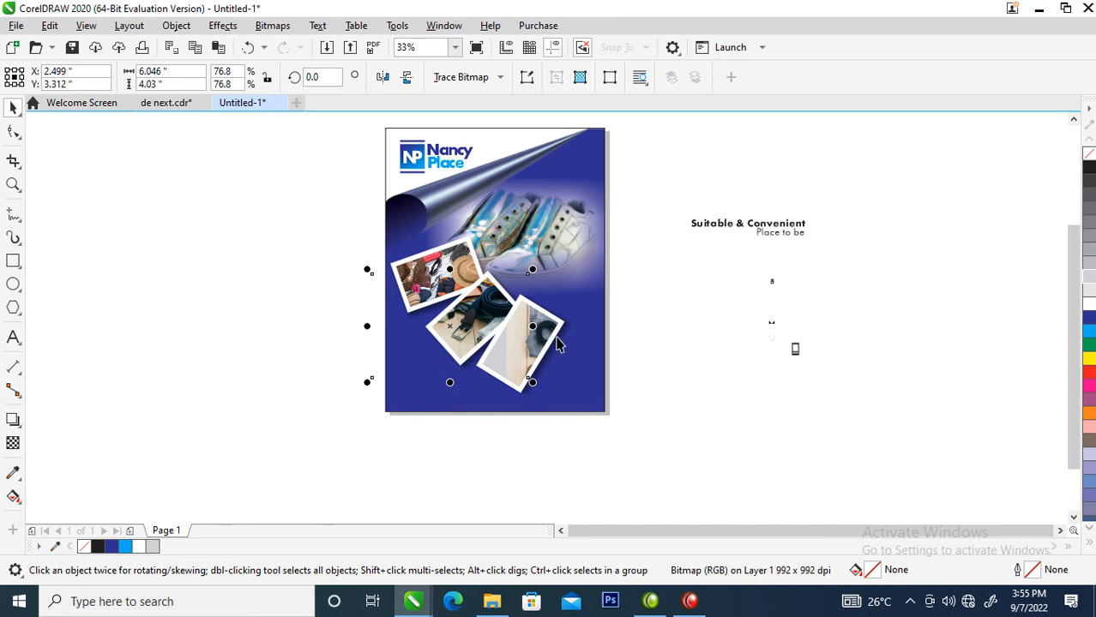
Scale the lowest frame's photo to 63.1% and shift it up-left to show the shoes.
click(544, 333)
alt+click(537, 325)
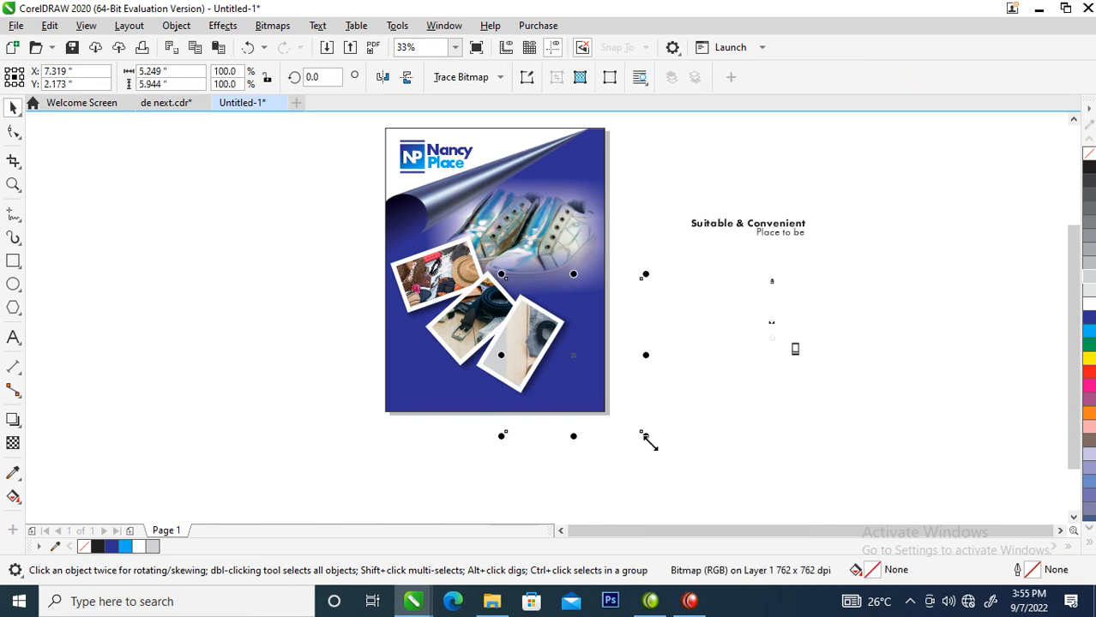
drag(534, 353, 494, 343)
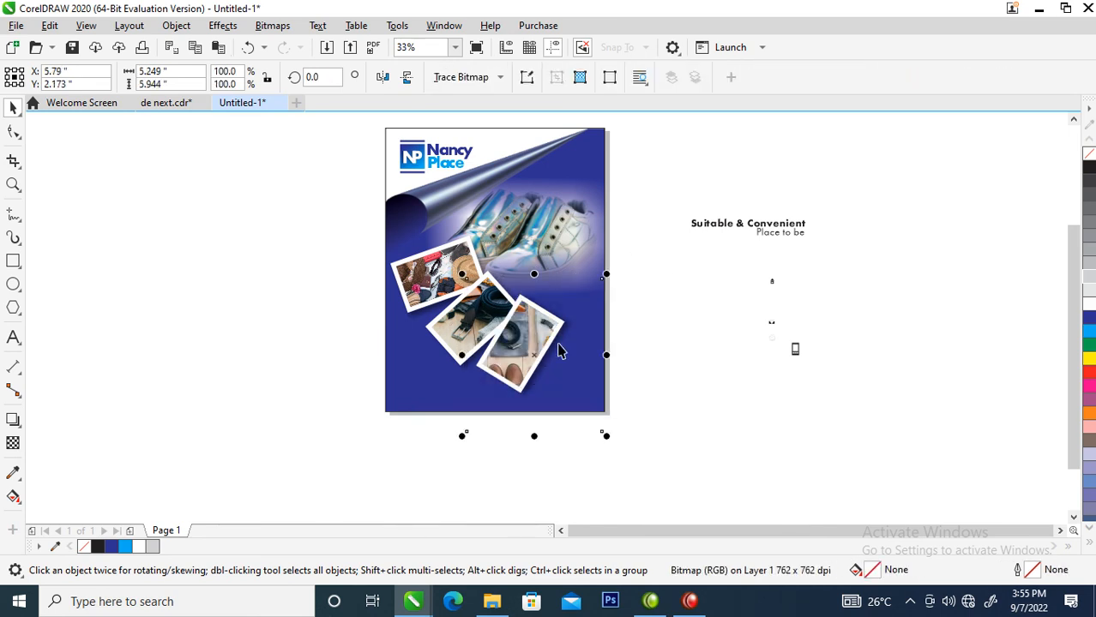
drag(609, 274, 582, 300)
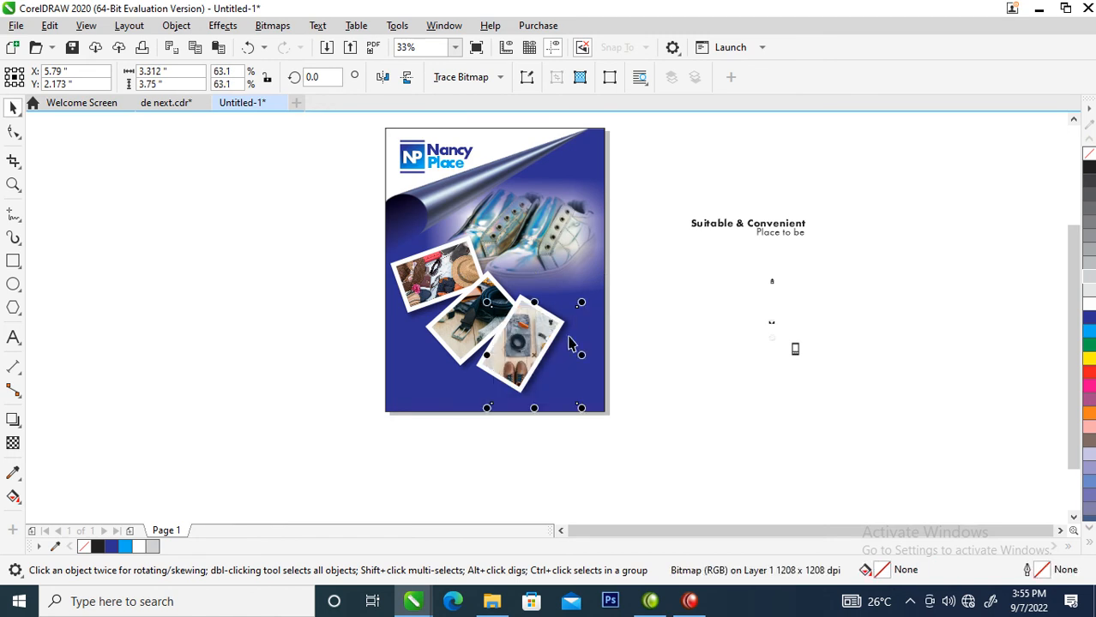
drag(522, 348, 514, 335)
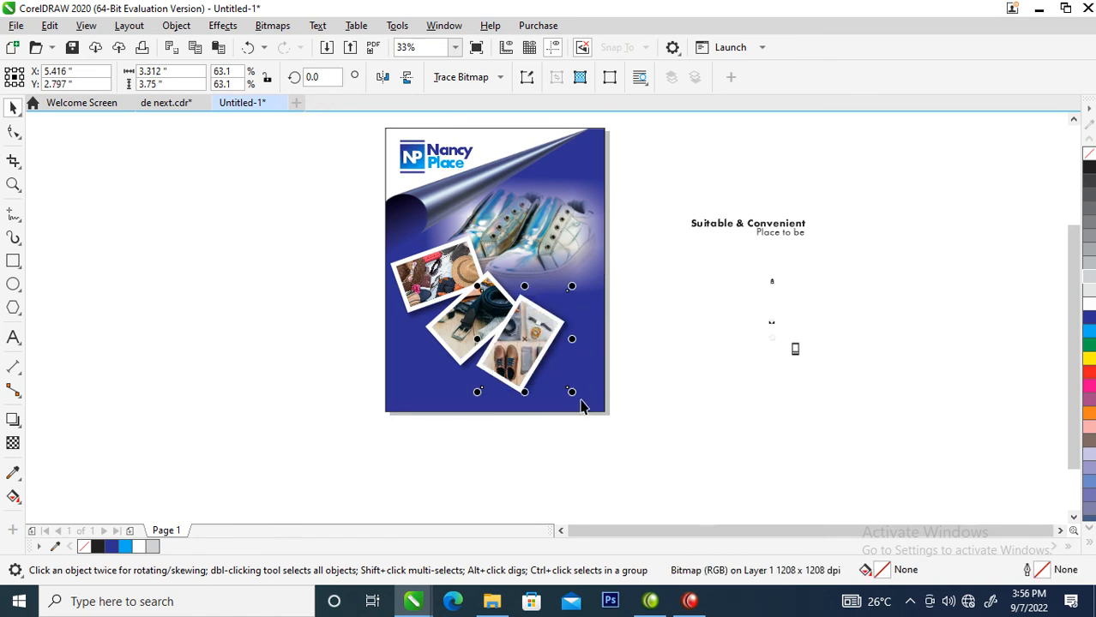
click(680, 312)
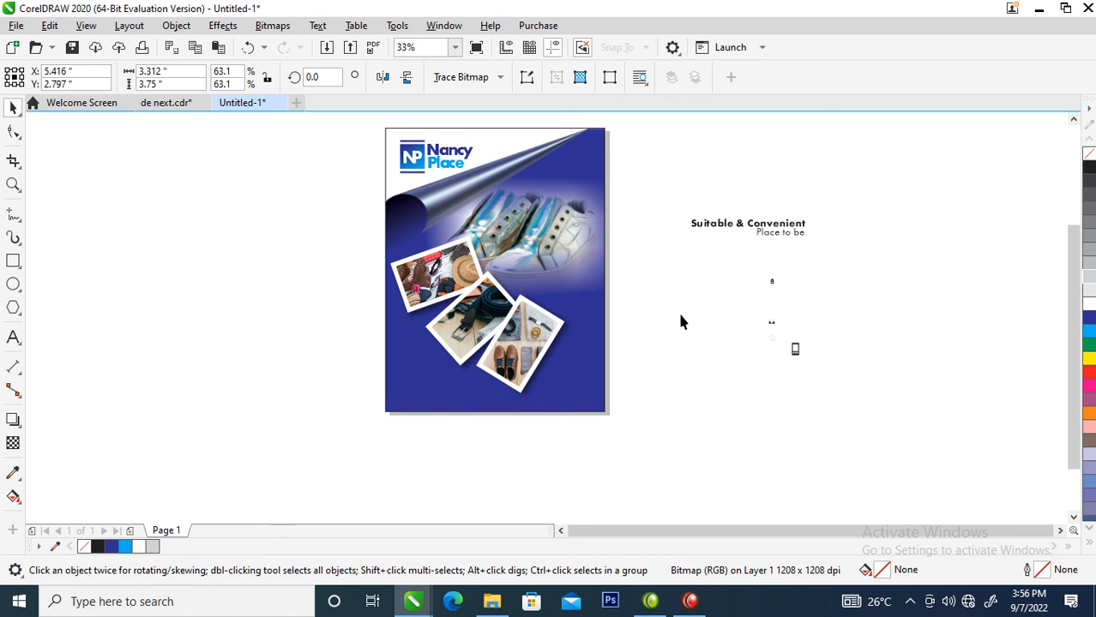
Move the tagline beside the photos, break it after 'Suitable', and fill it white.
click(769, 230)
drag(772, 225, 580, 270)
key(z)
drag(304, 203, 634, 339)
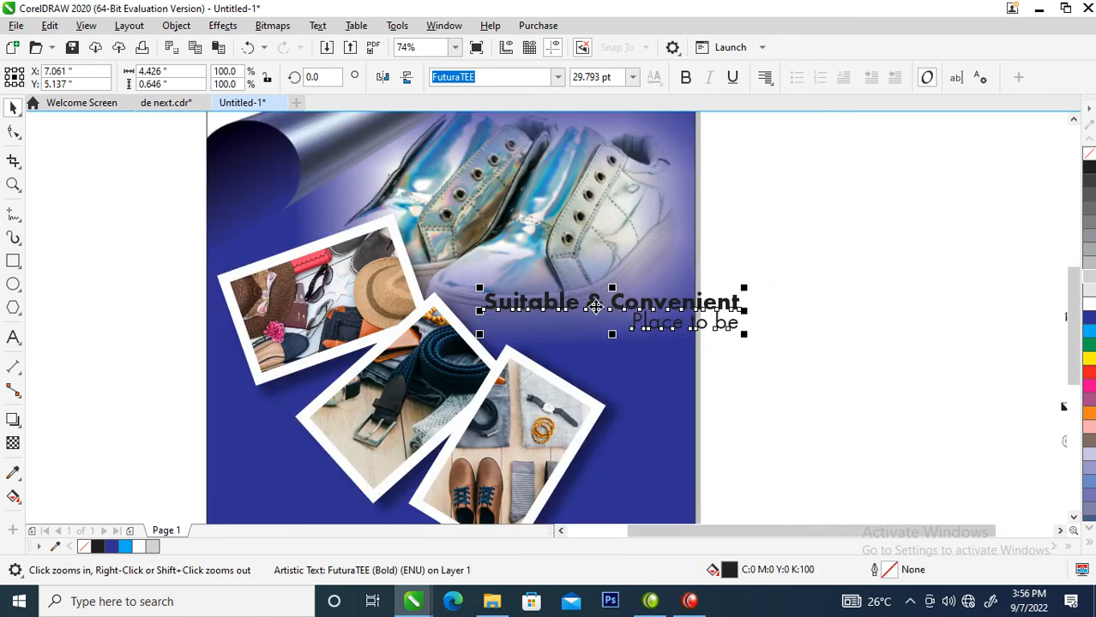
key(space)
double_click(593, 307)
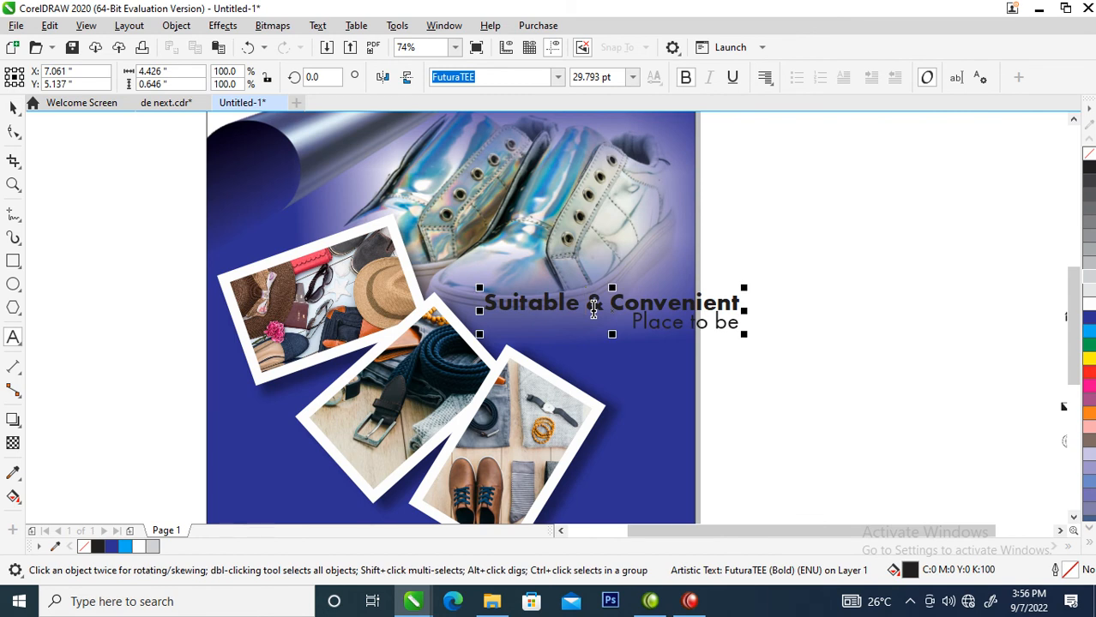
key(Return)
key(ctrl+space)
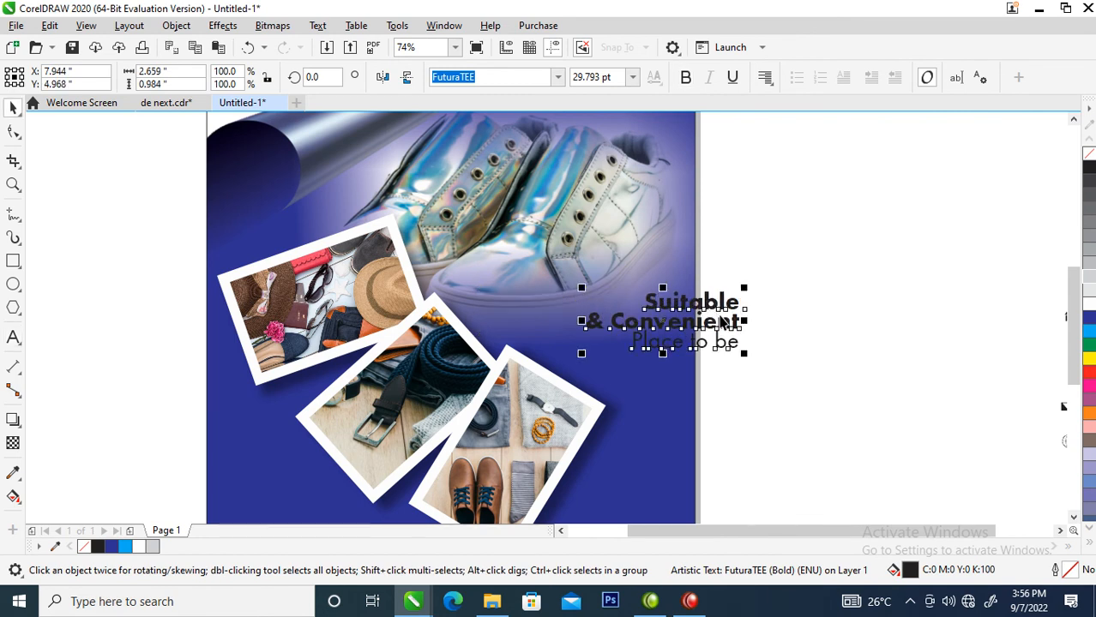
drag(723, 319, 609, 287)
click(1088, 302)
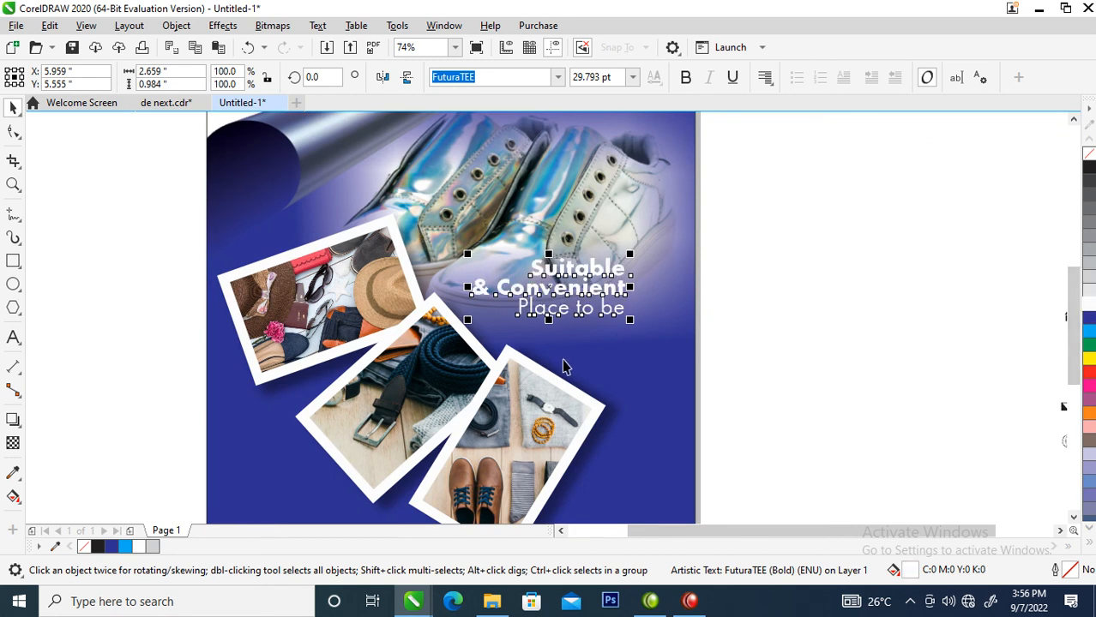
Retype the second line of the tagline to read 'Place for your wears'.
click(521, 310)
double_click(583, 308)
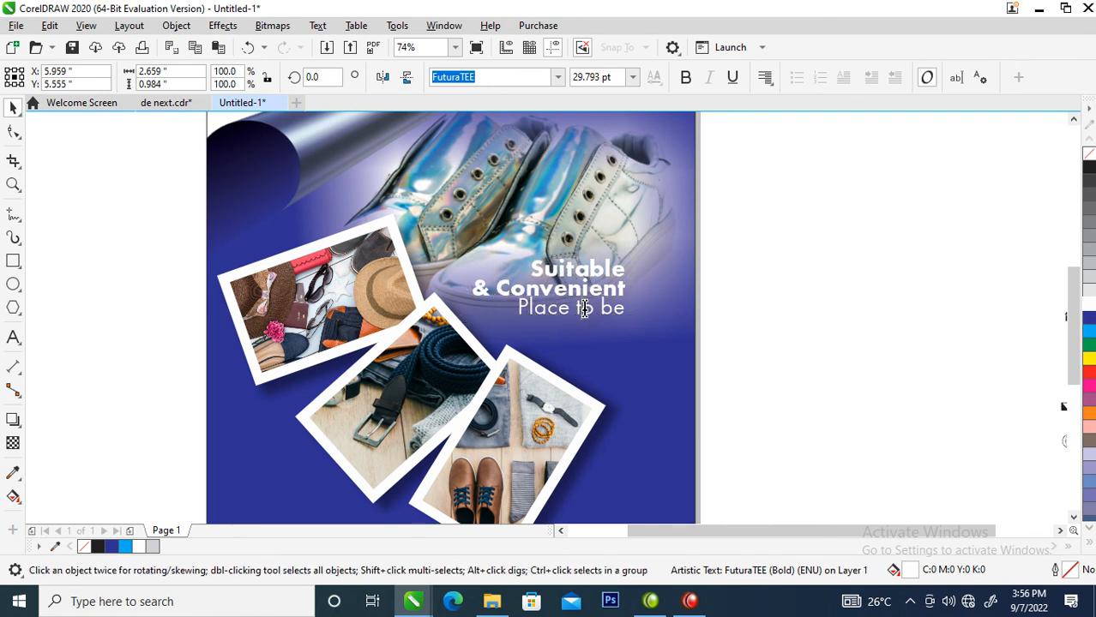
drag(576, 309, 645, 313)
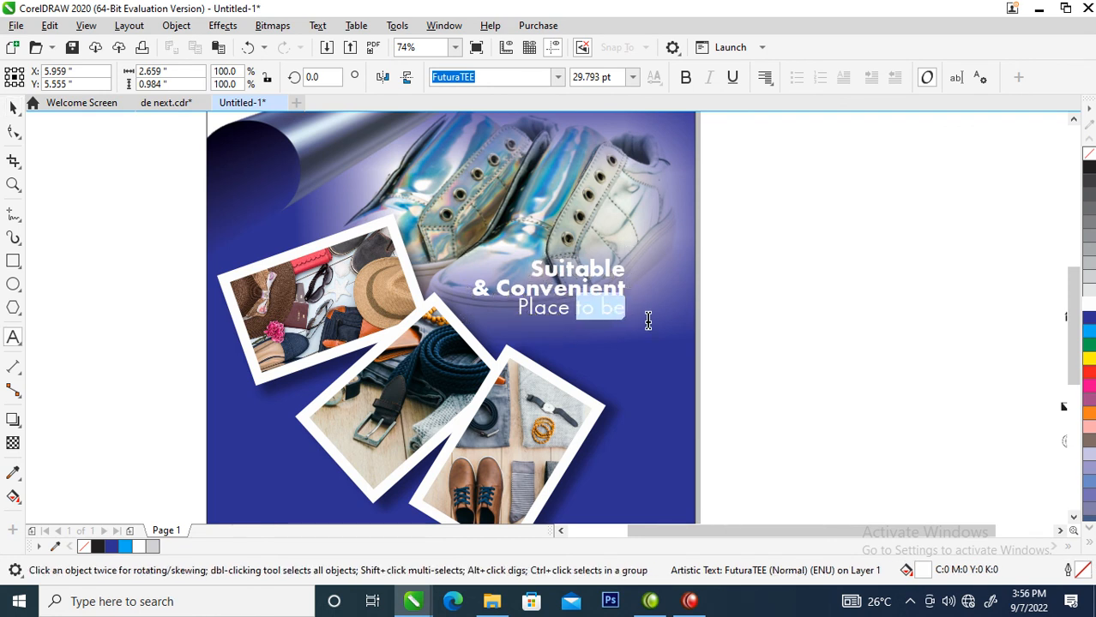
text(FOR)
key(BackSpace)
key(BackSpace)
key(BackSpace)
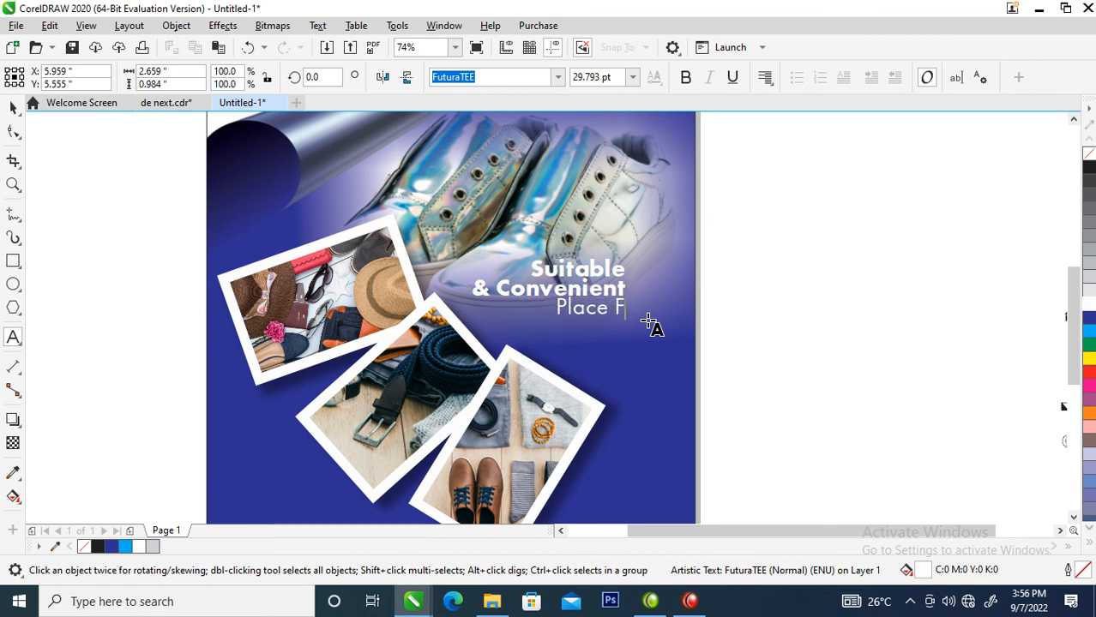
text(f)
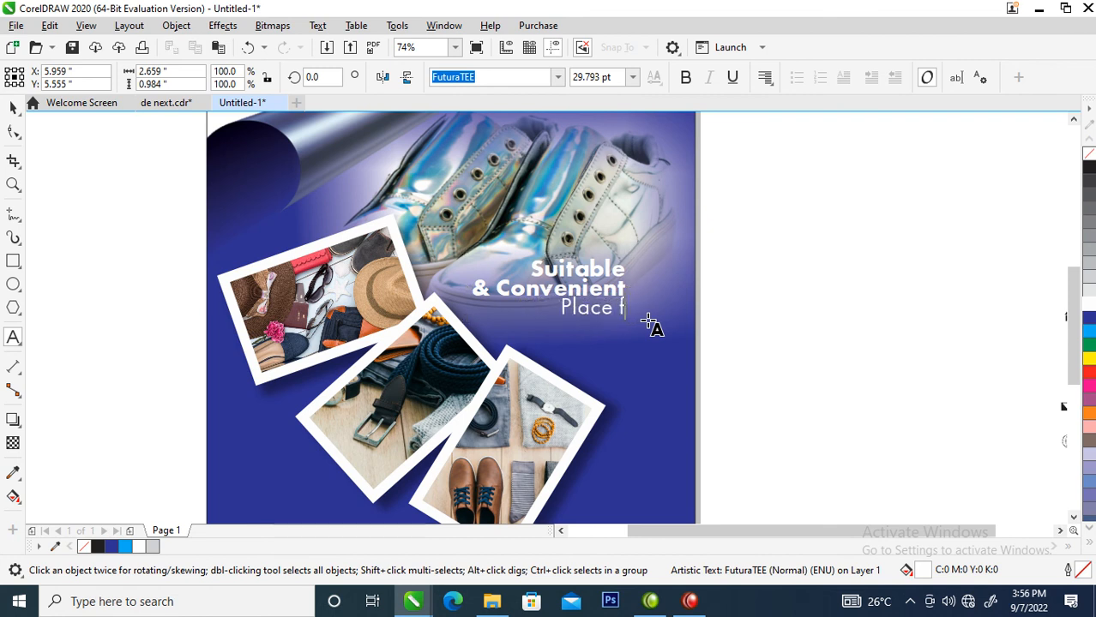
text(or your )
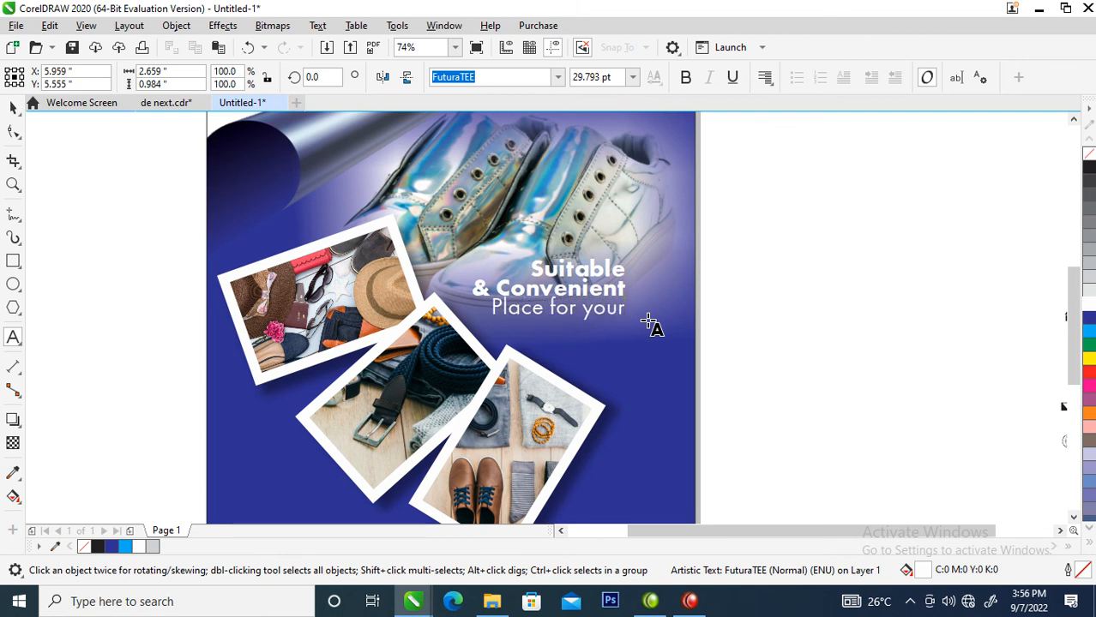
text(wears)
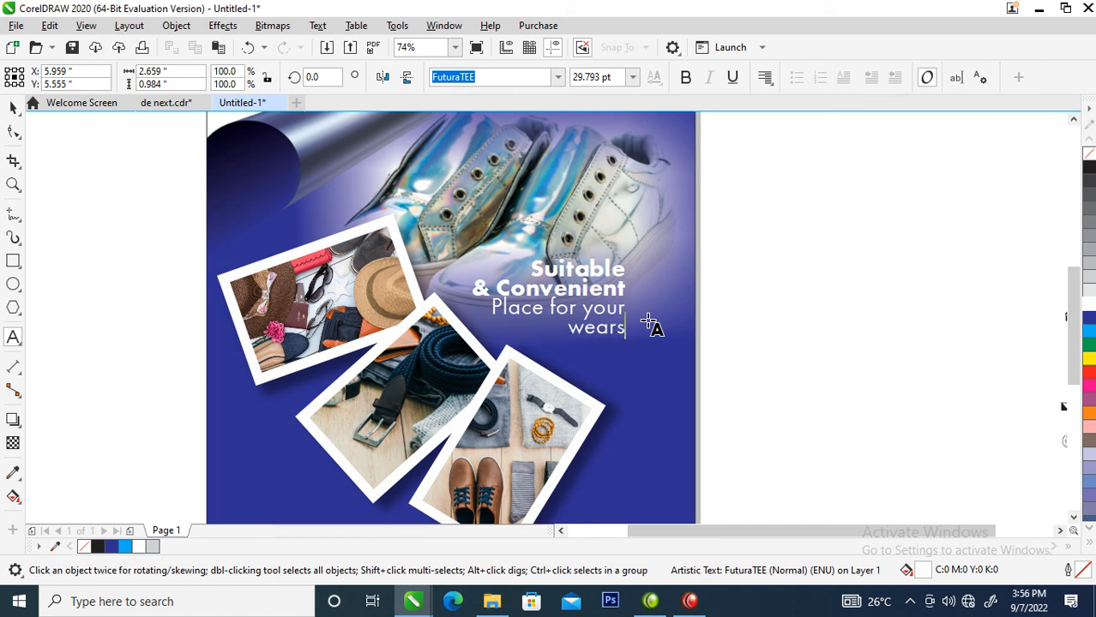
key(ctrl+space)
Enlarge the tagline to about 36.7 pt and widen the spacing between its lines.
drag(617, 294, 621, 309)
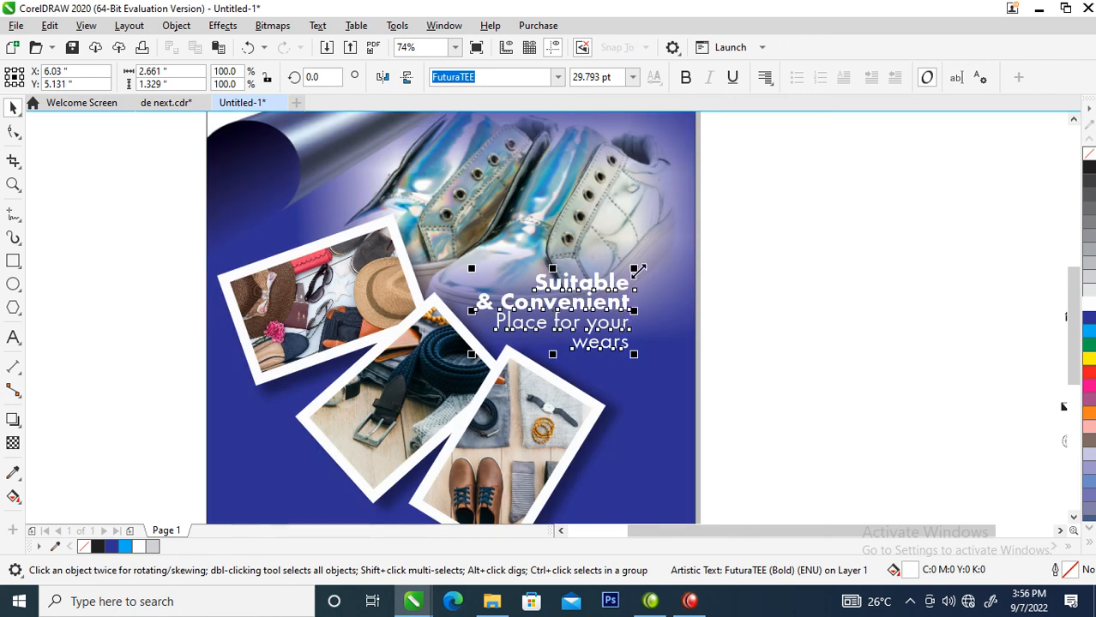
drag(635, 269, 661, 238)
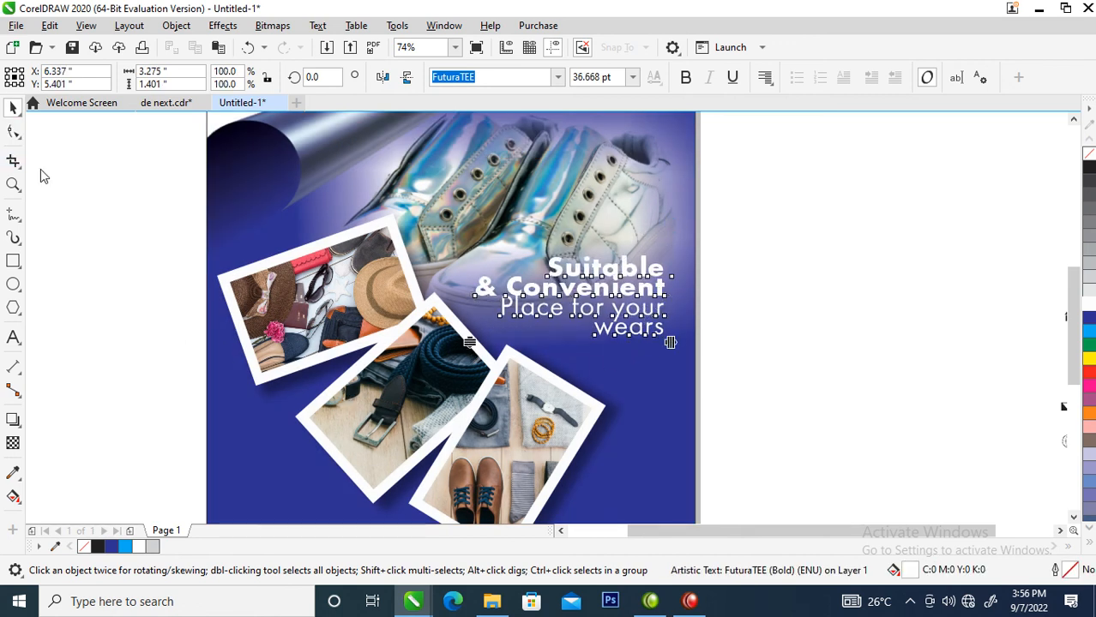
click(13, 131)
drag(471, 342, 470, 367)
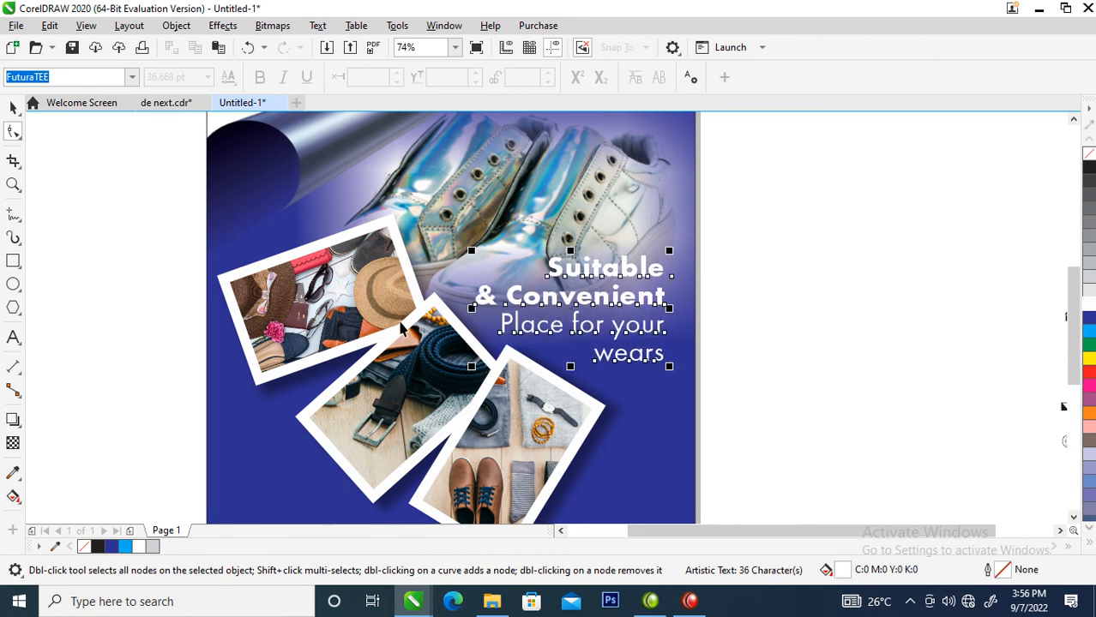
key(space)
Cast a downward drop shadow from the tagline, break it apart, and group it with the text.
click(13, 420)
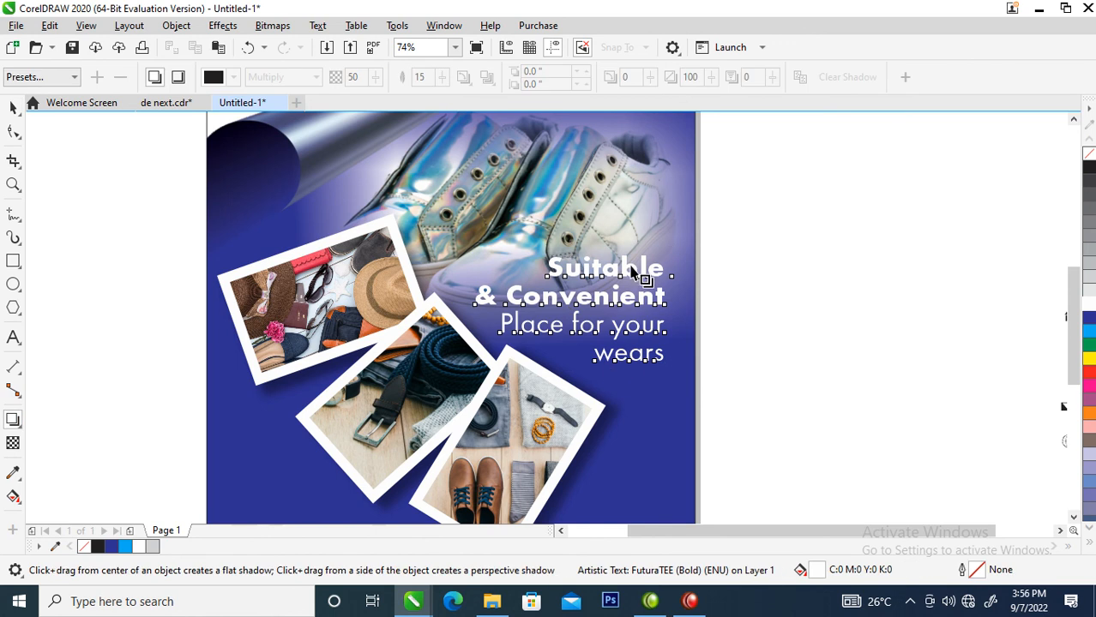
drag(600, 311, 589, 363)
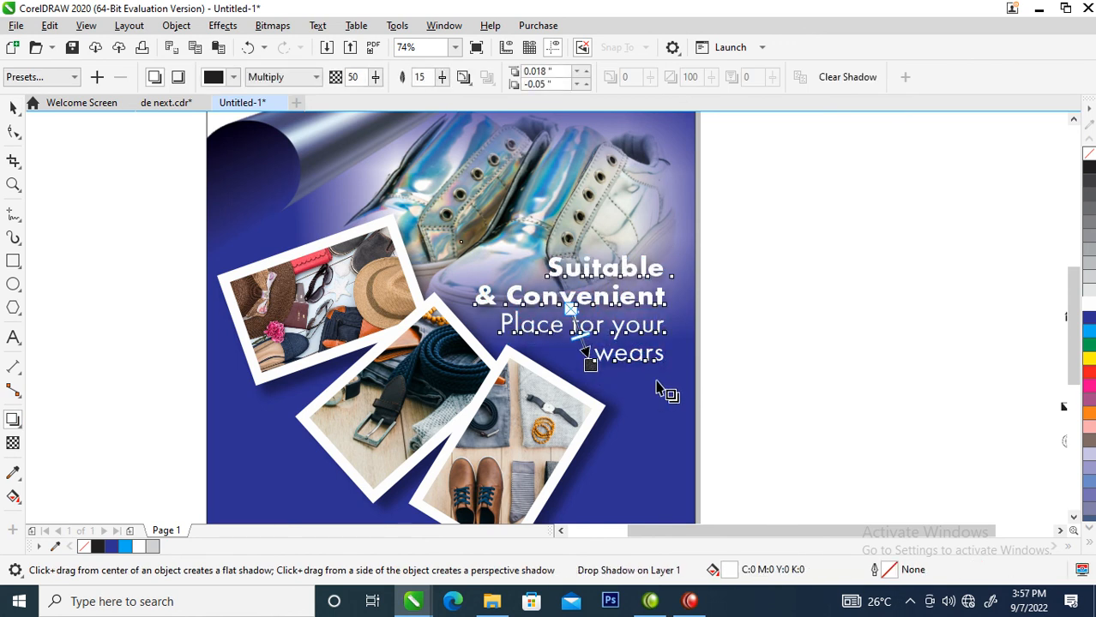
click(175, 24)
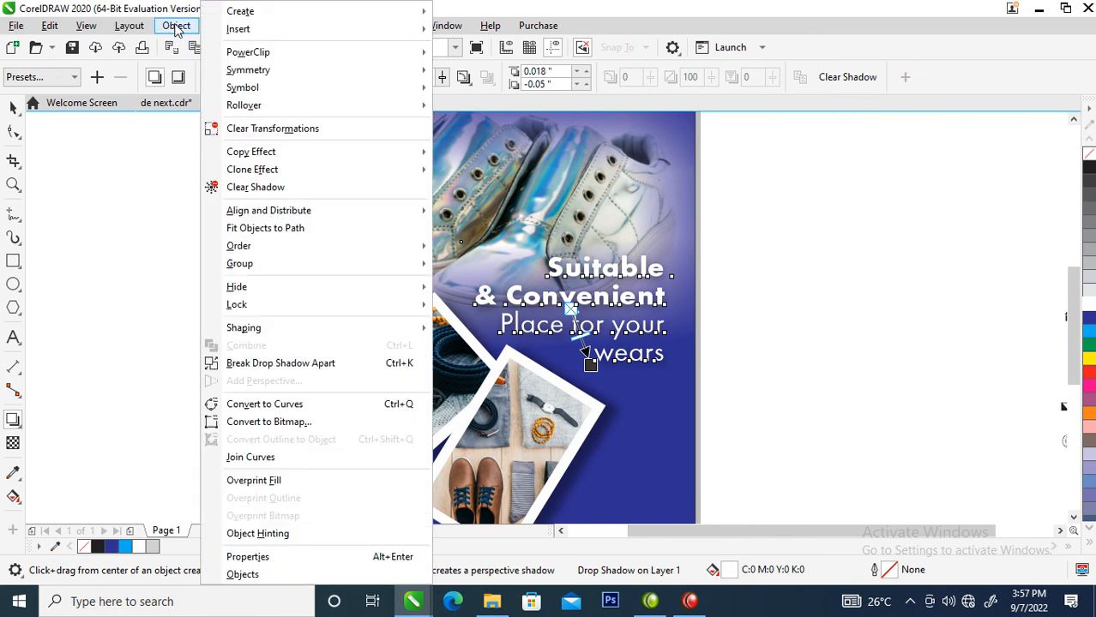
click(273, 363)
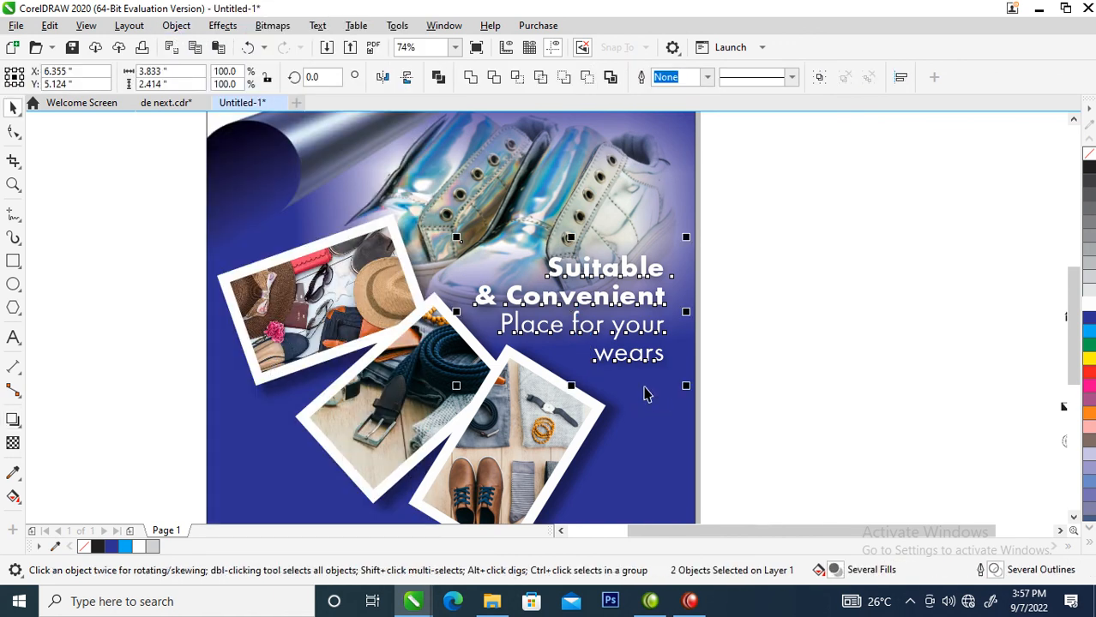
key(ctrl+g)
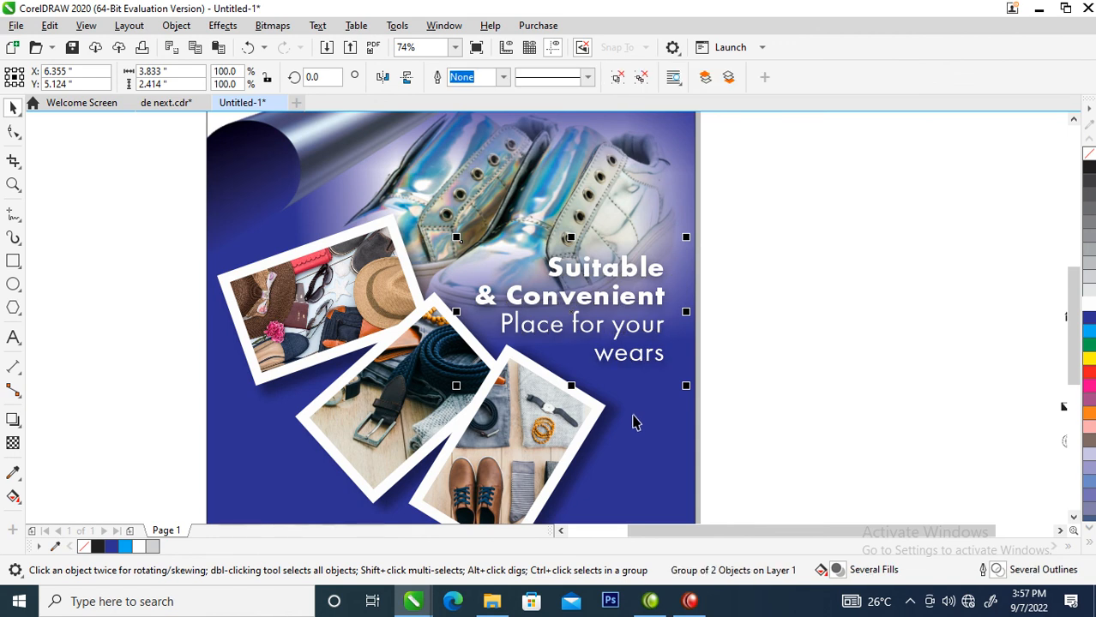
Zoom out to the whole cover and drag a small contact icon onto it.
scroll(647, 395, down, 2)
drag(440, 291, 851, 516)
drag(737, 341, 367, 385)
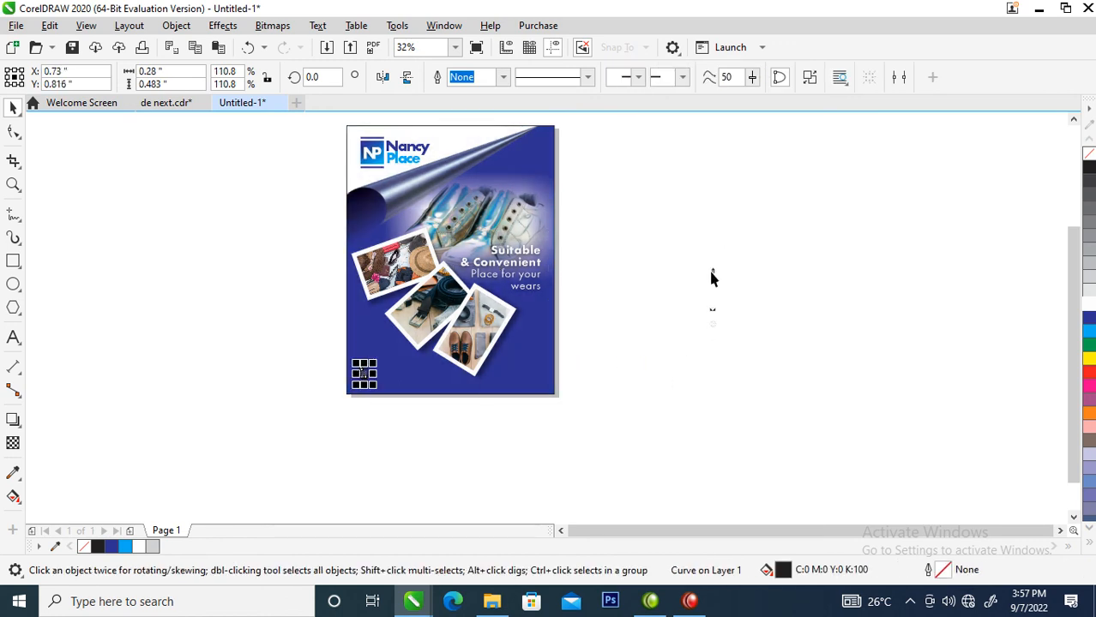
Place the second contact icon at the lower left, make the envelope icon white, and zoom in on both.
drag(715, 314, 364, 355)
key(z)
drag(327, 300, 605, 420)
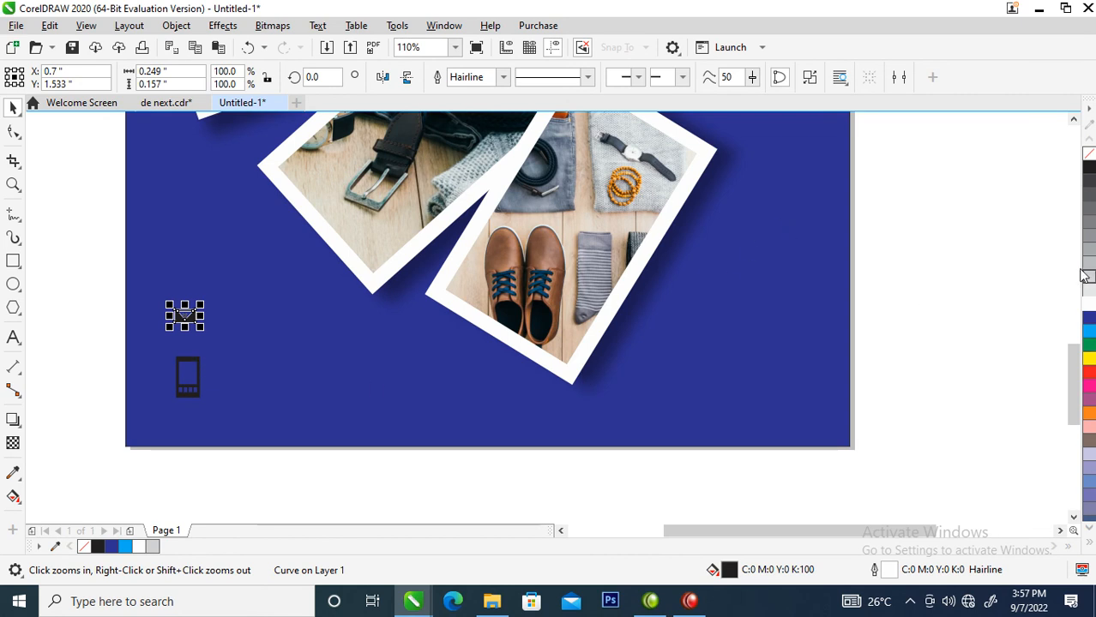
click(1087, 305)
key(F2)
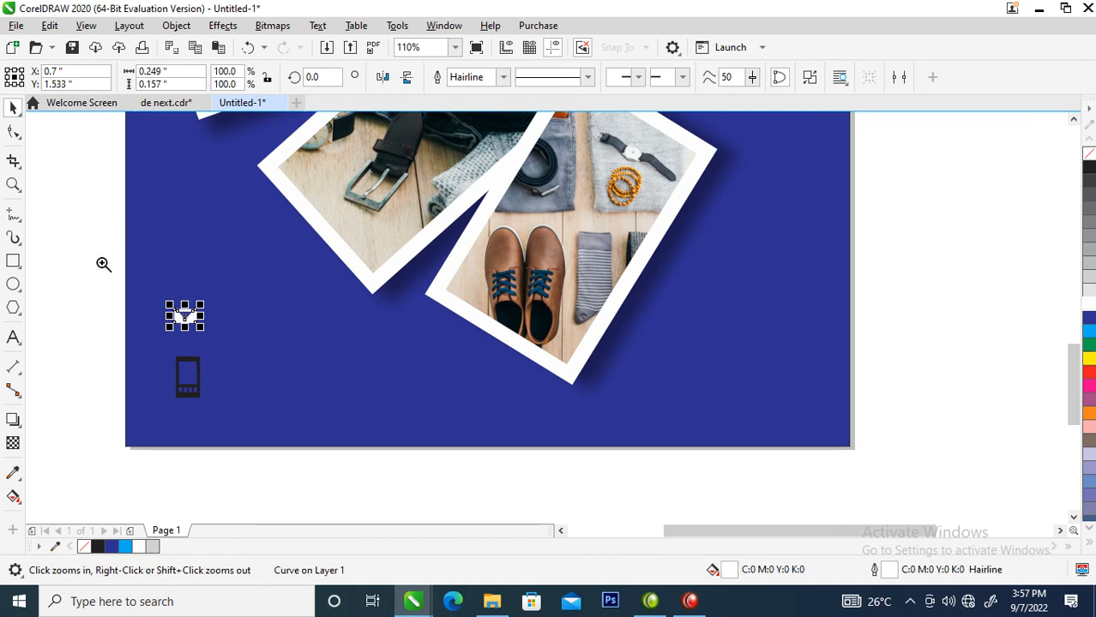
drag(39, 226, 667, 446)
click(12, 337)
Type the contact e-mail address in white FuturaTEE, shrink it to about 64%, and place it beside the envelope.
click(339, 285)
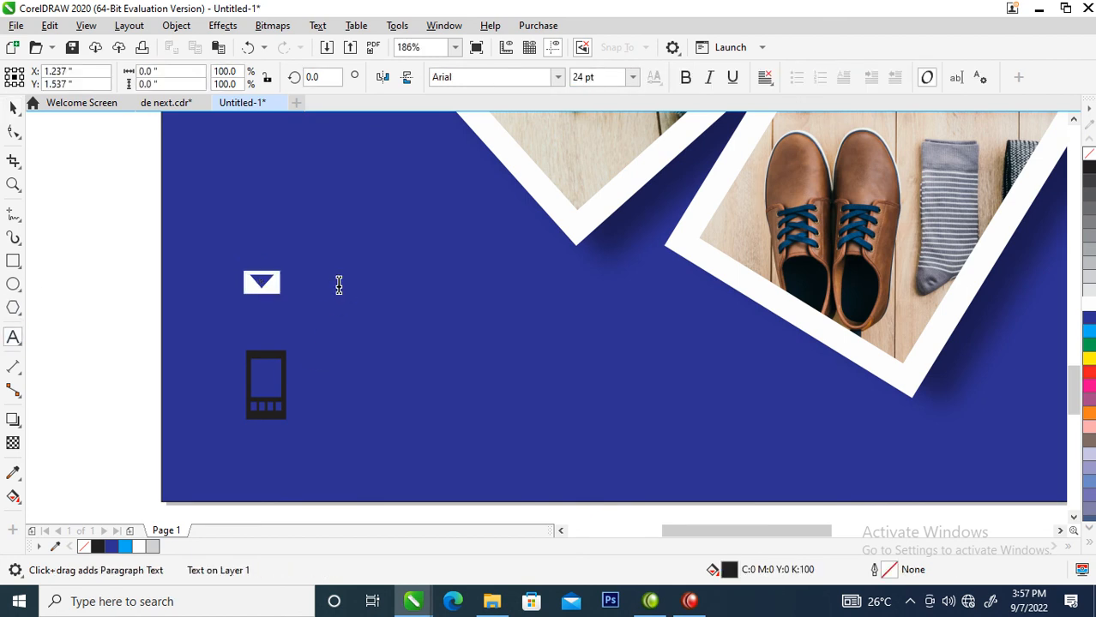
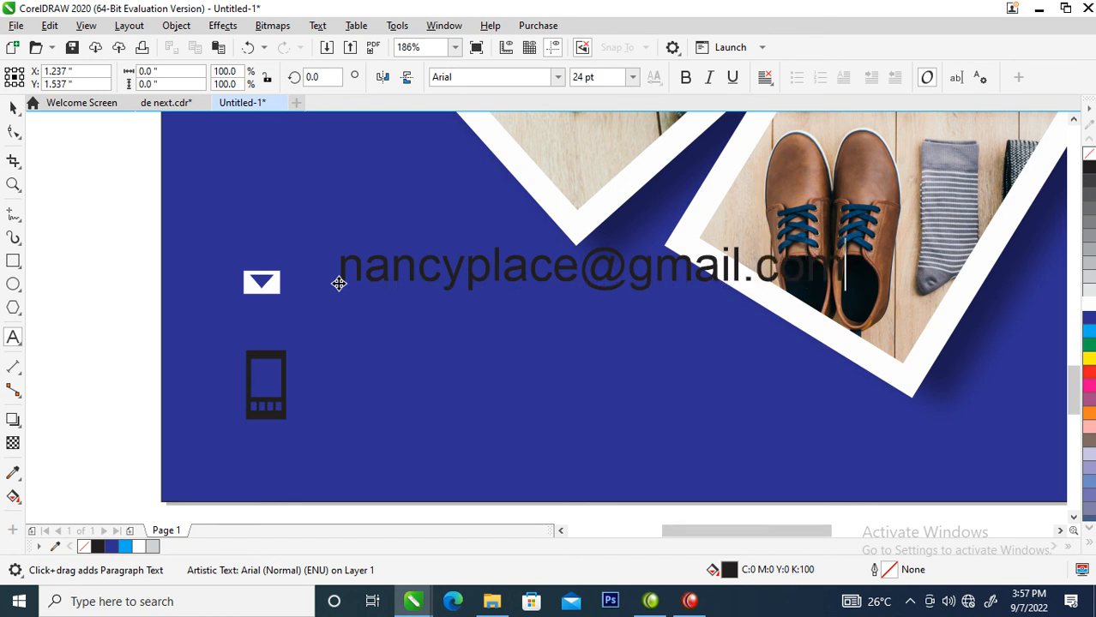
key(ctrl+space)
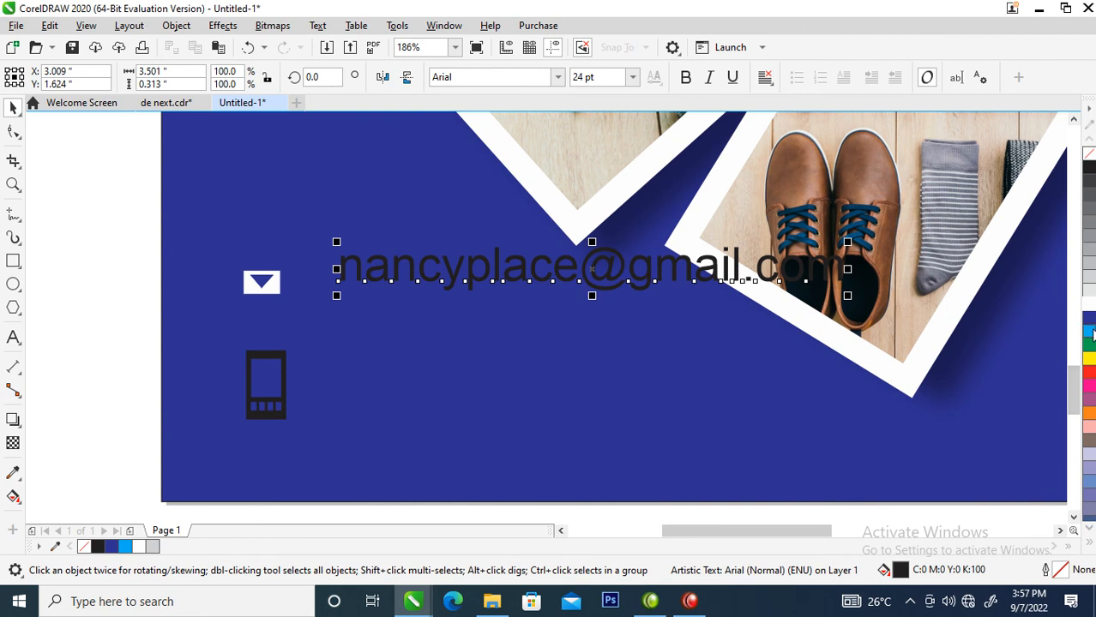
click(1090, 305)
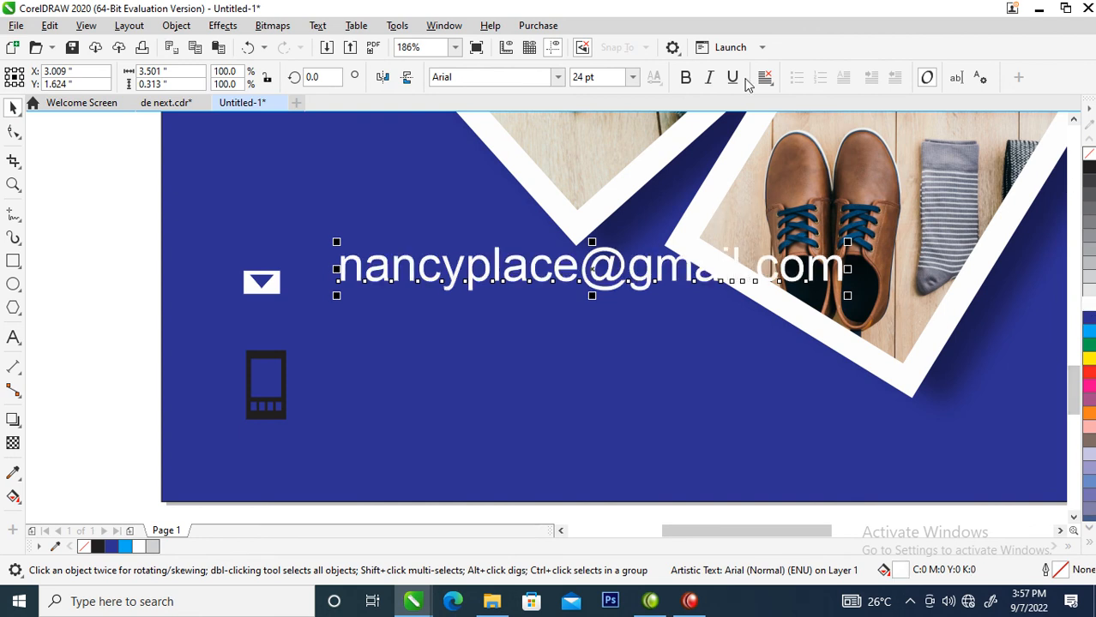
click(493, 76)
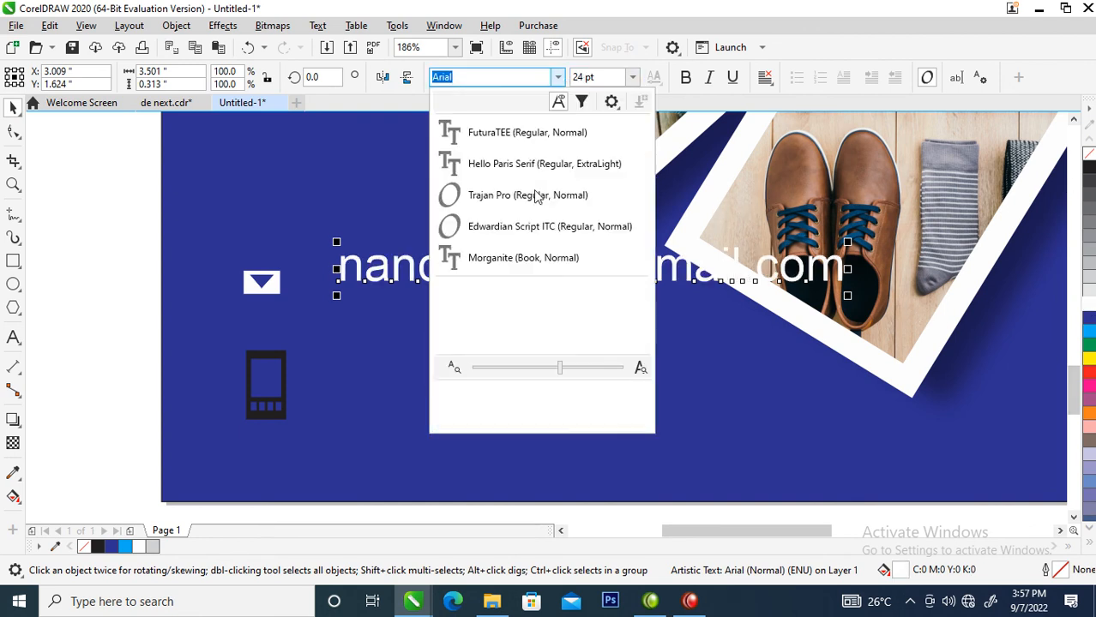
click(530, 137)
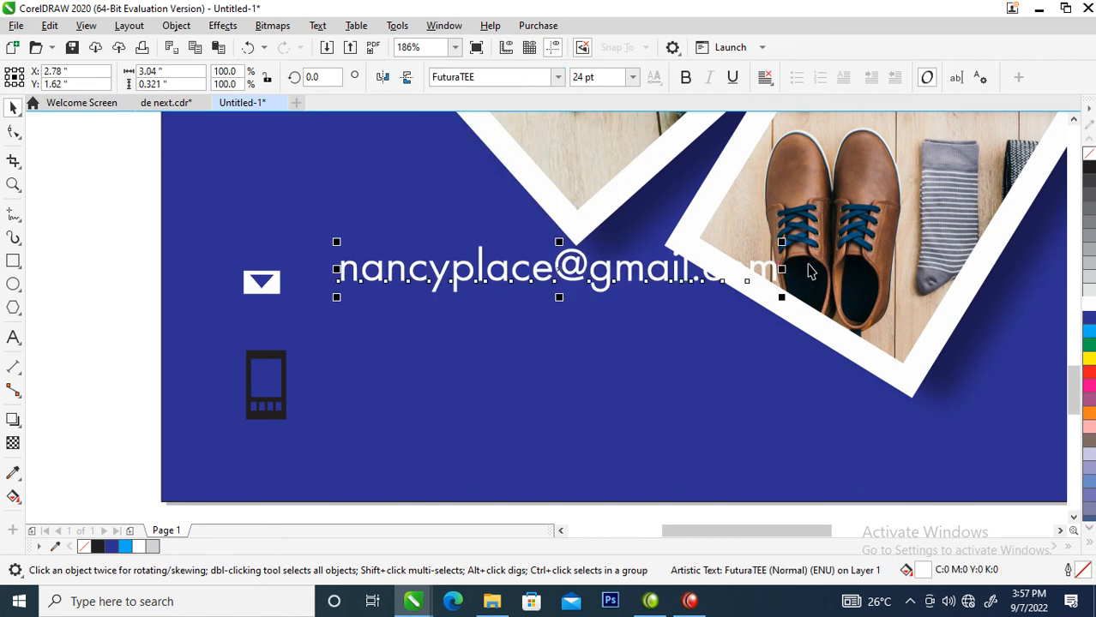
drag(779, 245, 627, 232)
drag(559, 280, 530, 390)
Copy the e-mail text beside the phone icon and replace it with the phone number, using +234 and spaced digit groups.
right_click(529, 390)
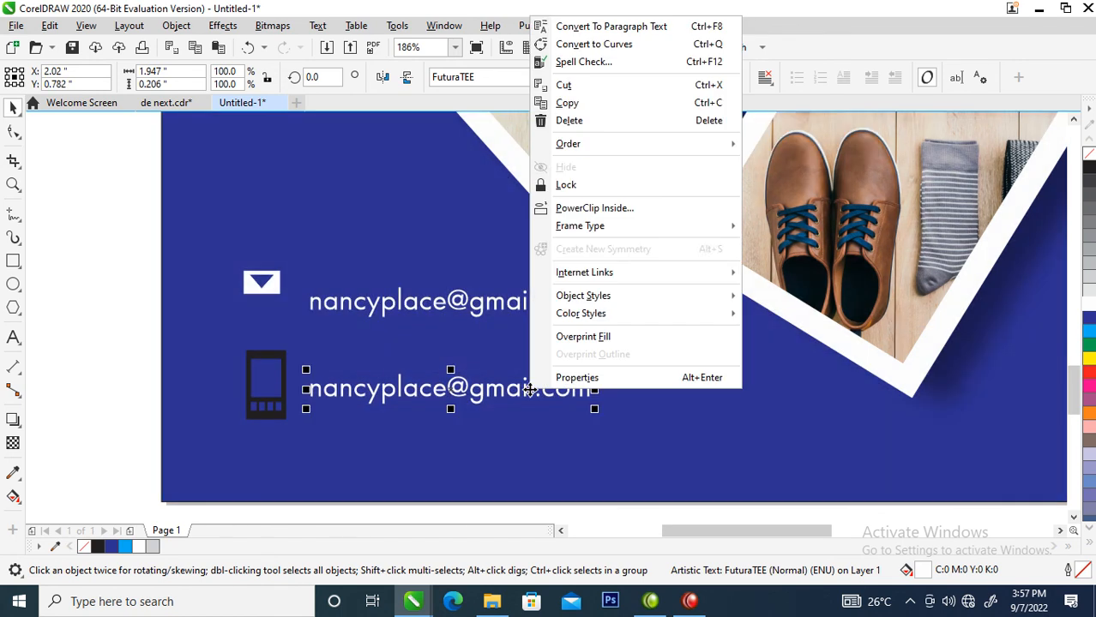
click(508, 387)
double_click(508, 390)
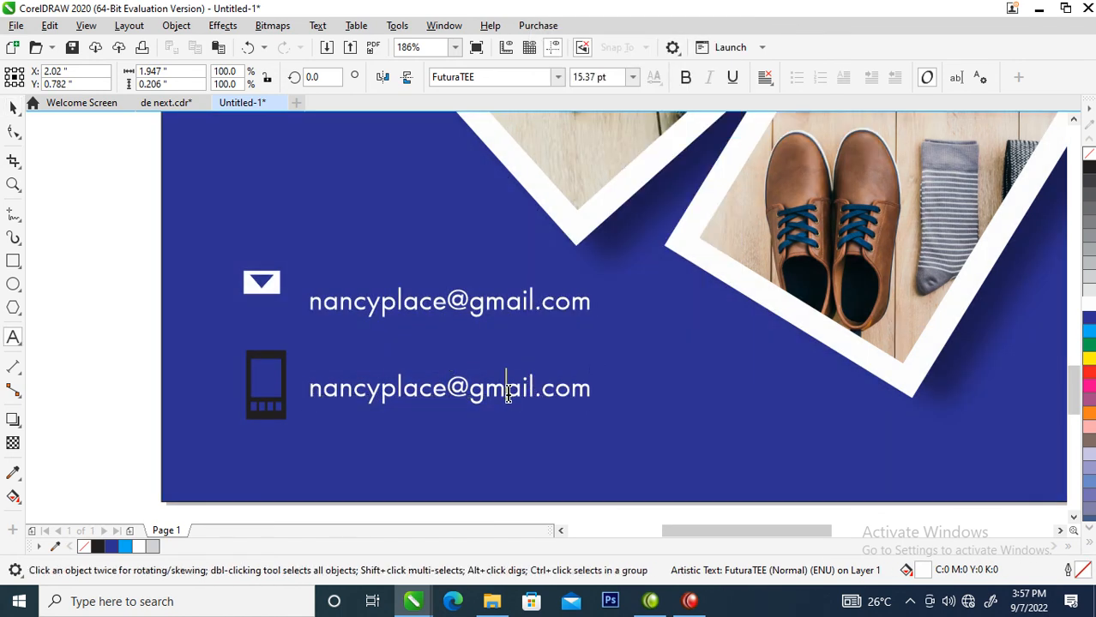
key(ctrl+a)
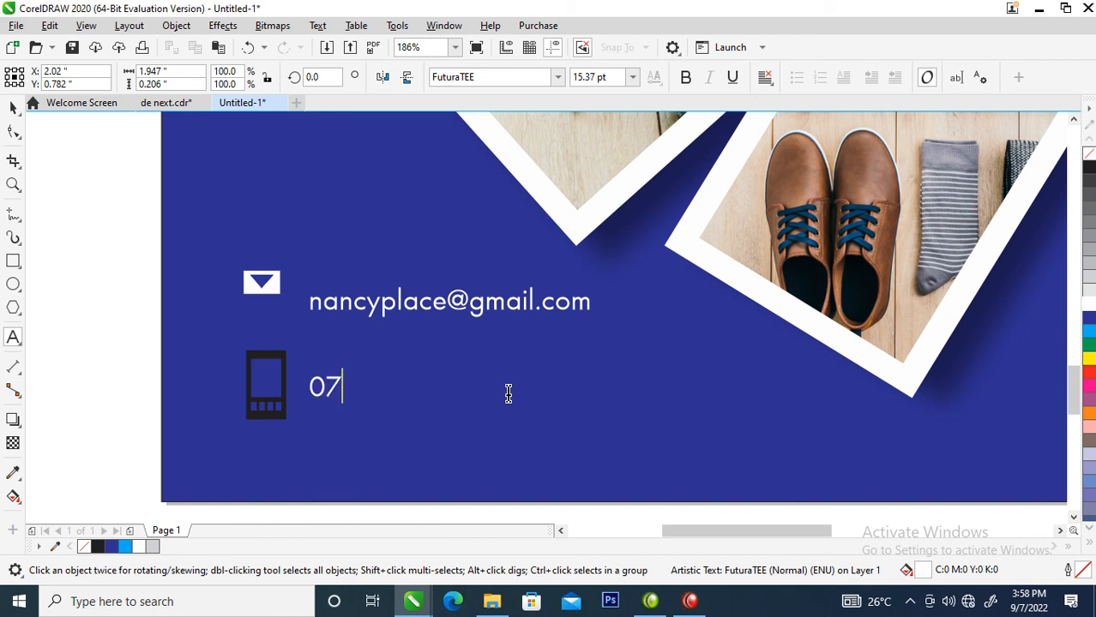
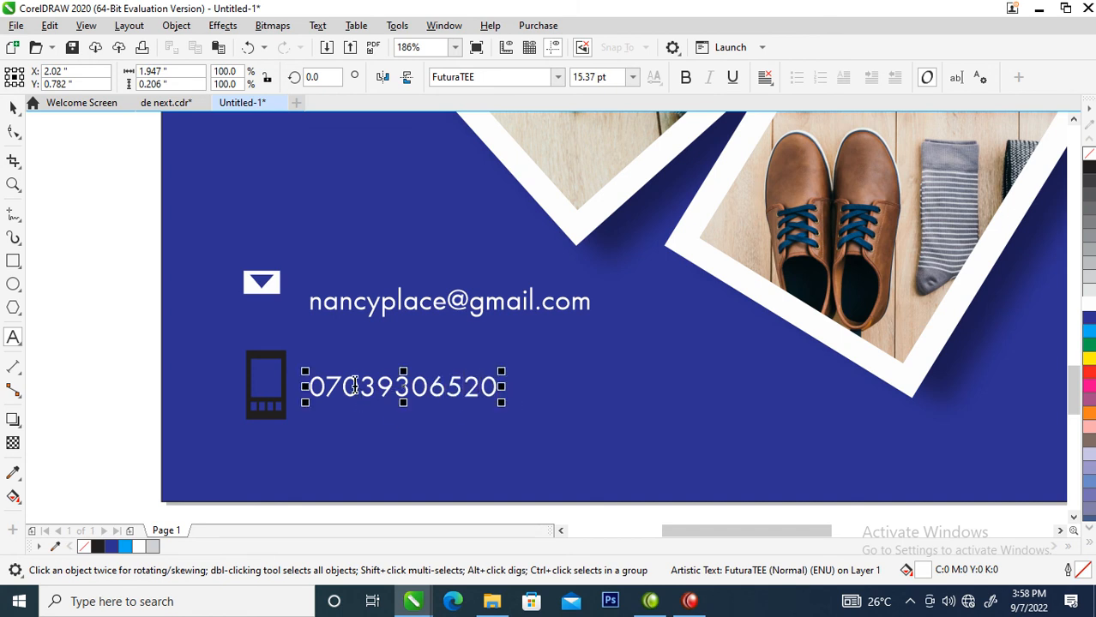
drag(325, 386, 306, 386)
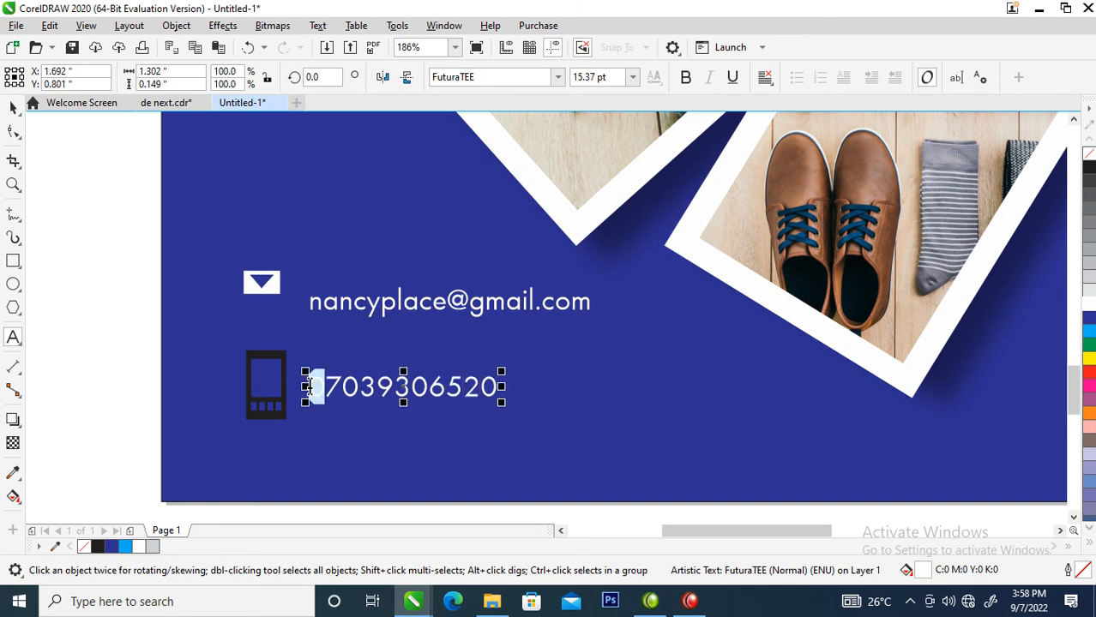
text(+23)
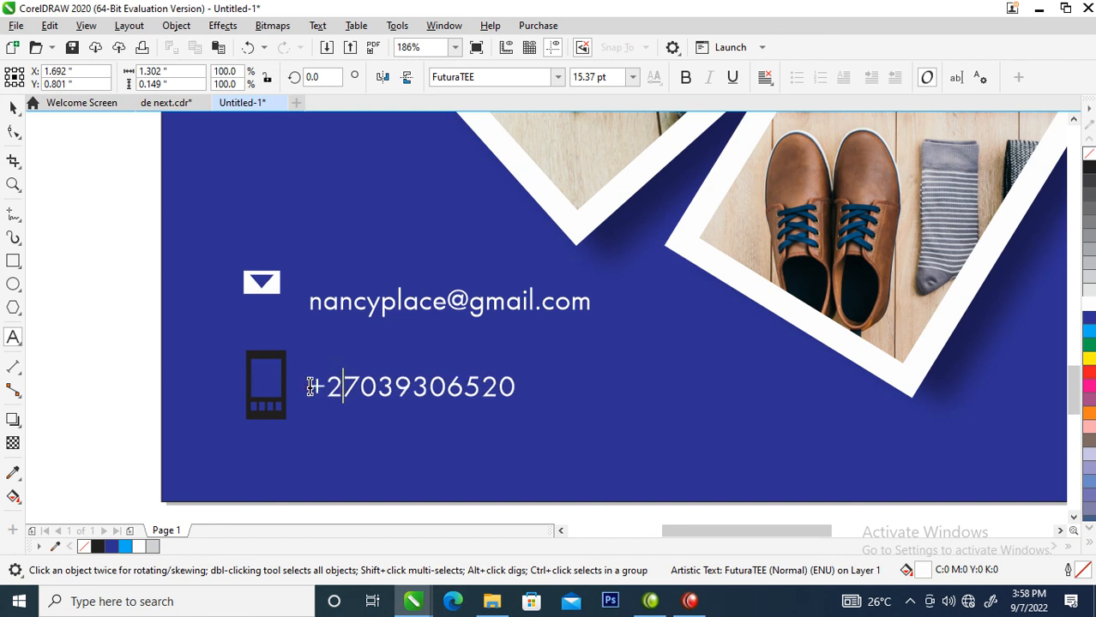
text(4)
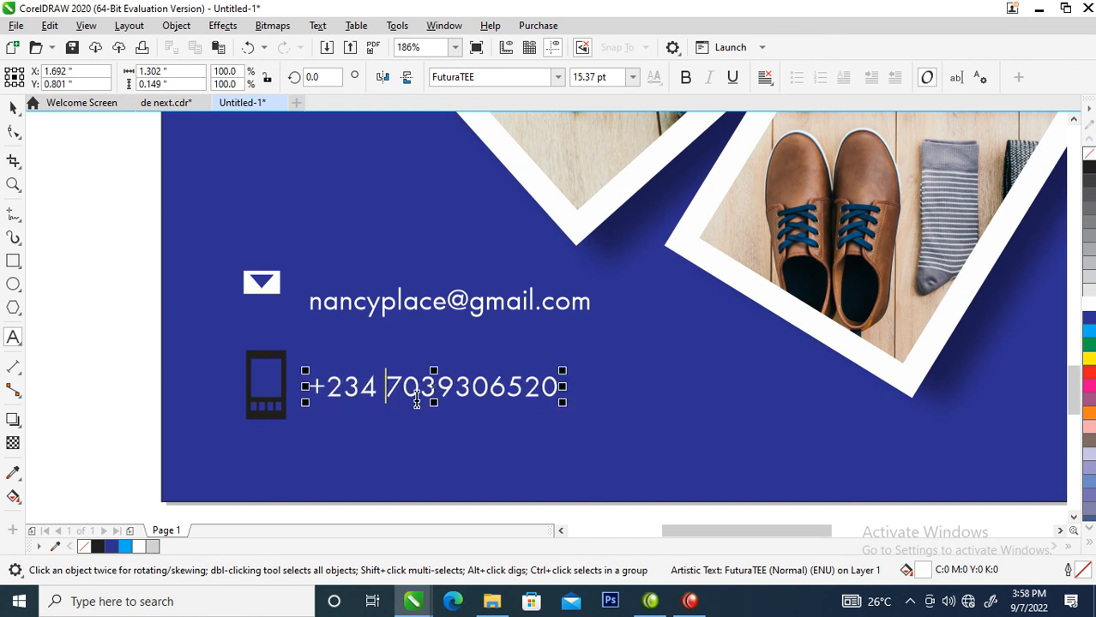
click(436, 385)
click(501, 386)
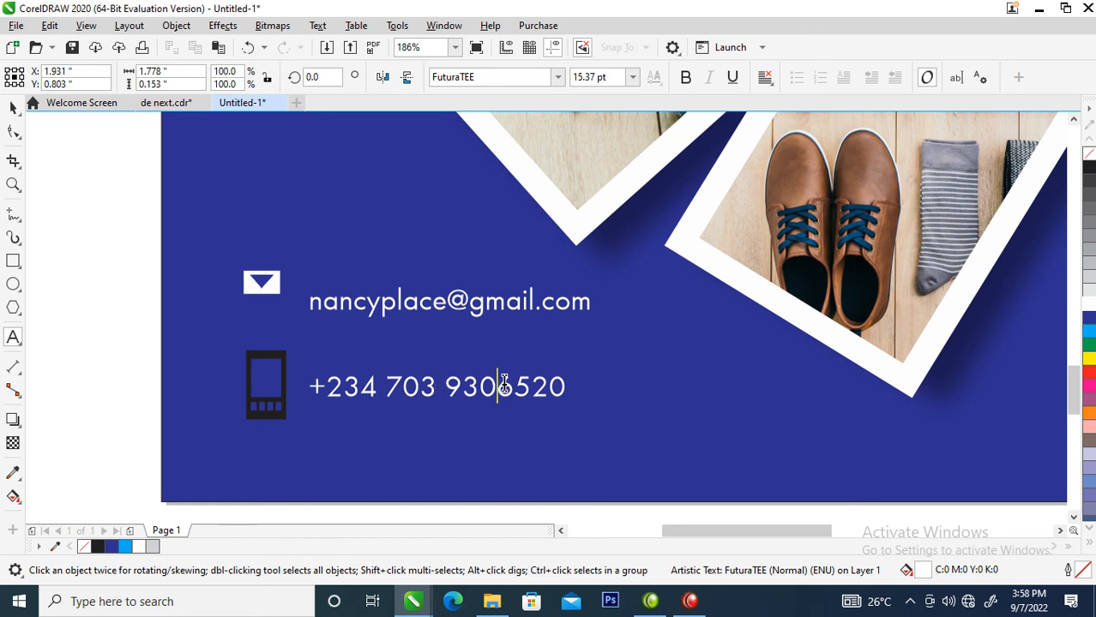
key(ctrl+space)
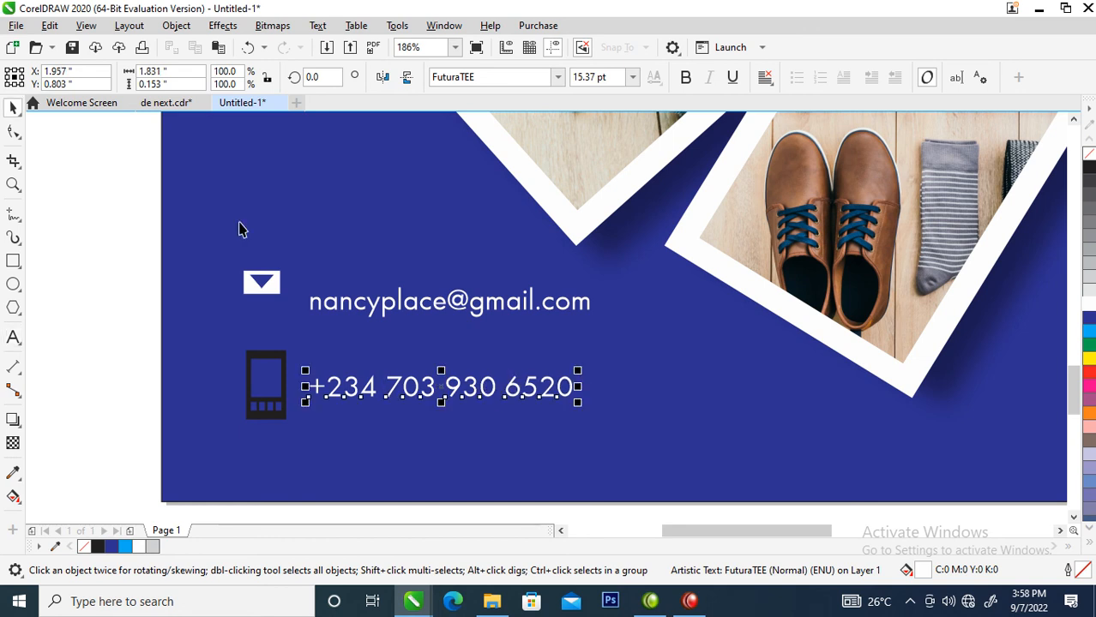
click(283, 391)
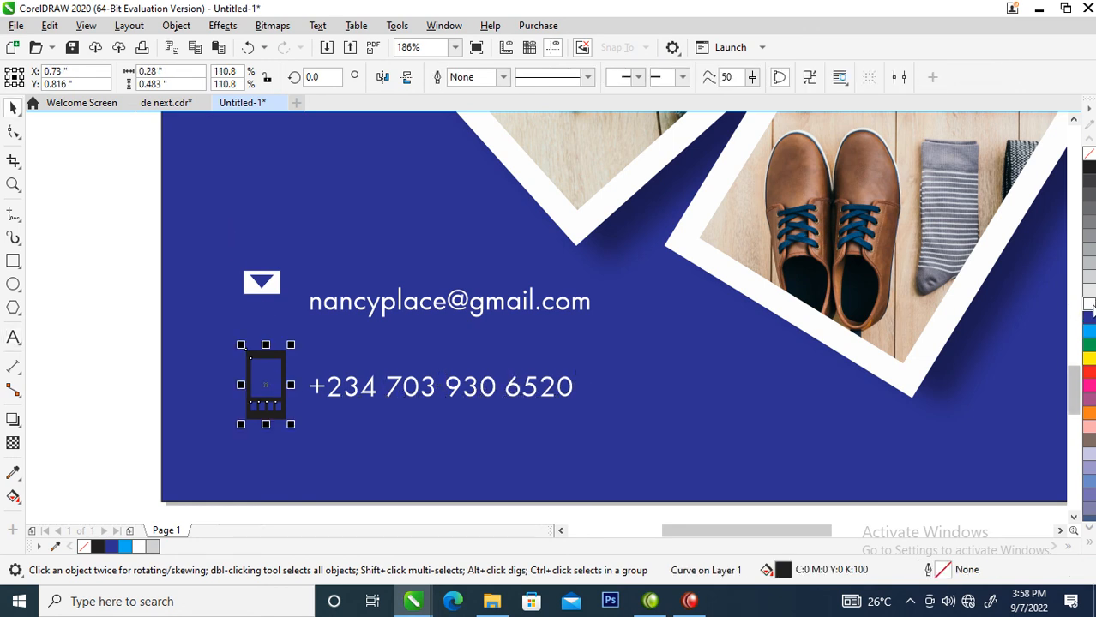
Shrink the phone icon to about 65% and align each icon with its contact line.
drag(291, 346, 274, 373)
drag(271, 296, 275, 314)
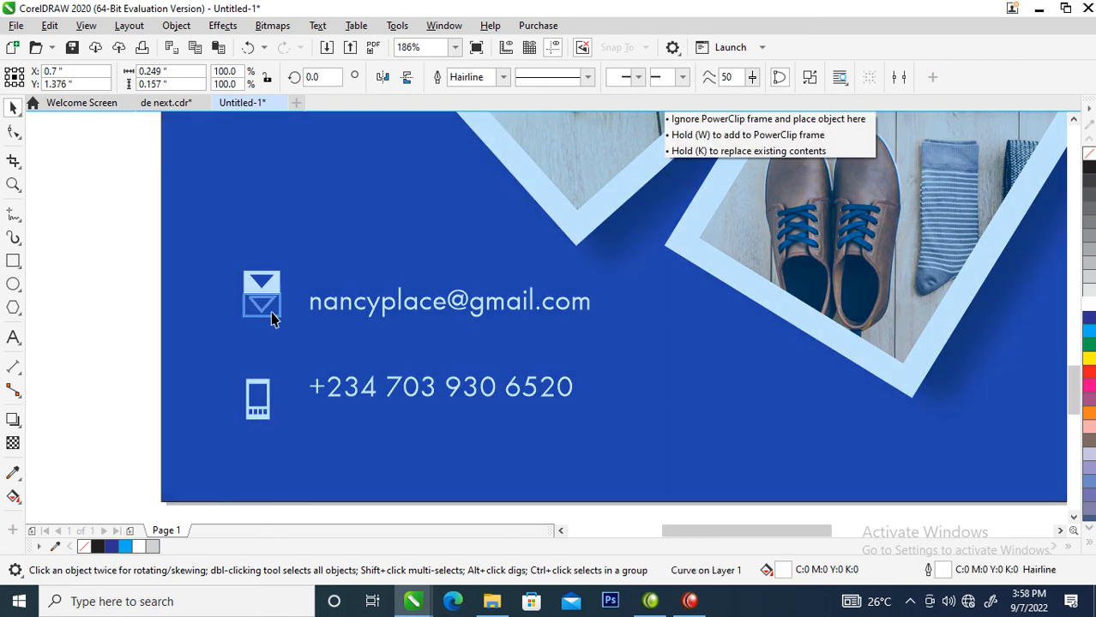
drag(269, 415, 269, 383)
mouse_move(329, 400)
mouse_down()
mouse_move(328, 367)
mouse_move(328, 383)
mouse_up()
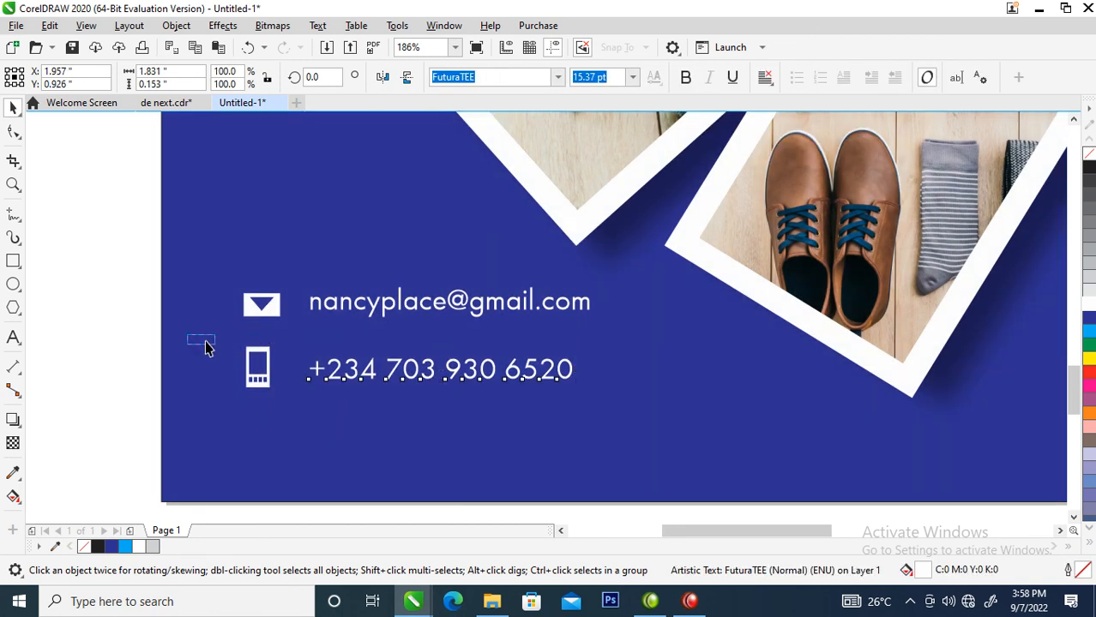
Nudge the phone row up, then move the four-item contact block down and right.
drag(181, 338, 869, 458)
drag(564, 377, 562, 365)
drag(175, 255, 623, 426)
drag(568, 301, 634, 341)
Zoom out to the whole cover, slightly adjust the selected objects, then deselect and frame the page larger.
scroll(612, 364, down, 3)
scroll(619, 293, down, 2)
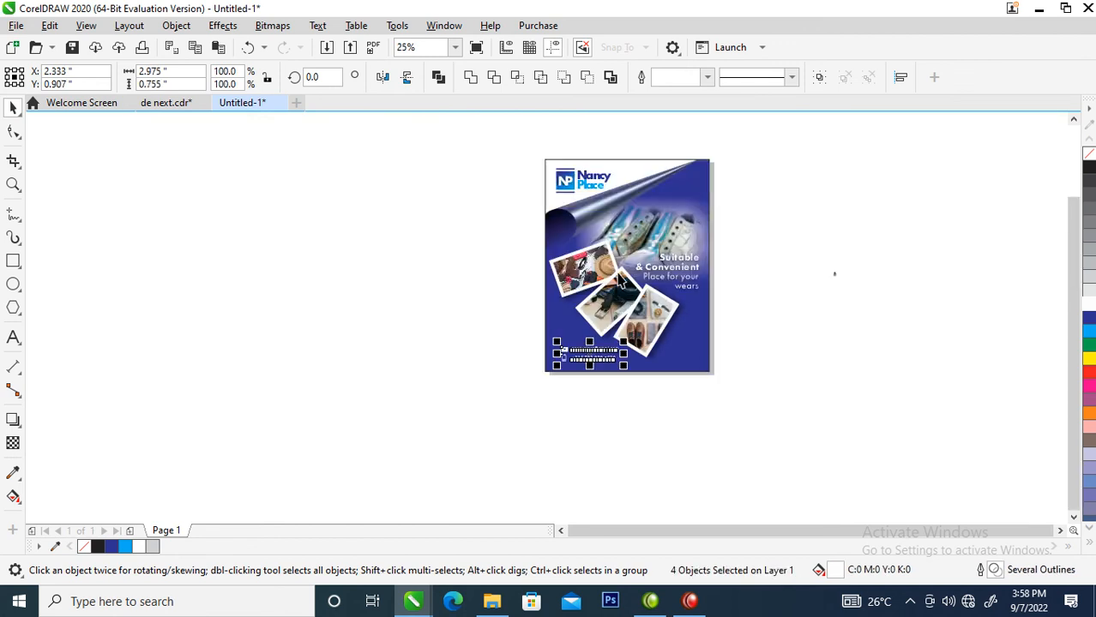
scroll(619, 292, down, 2)
key(z)
drag(553, 201, 700, 342)
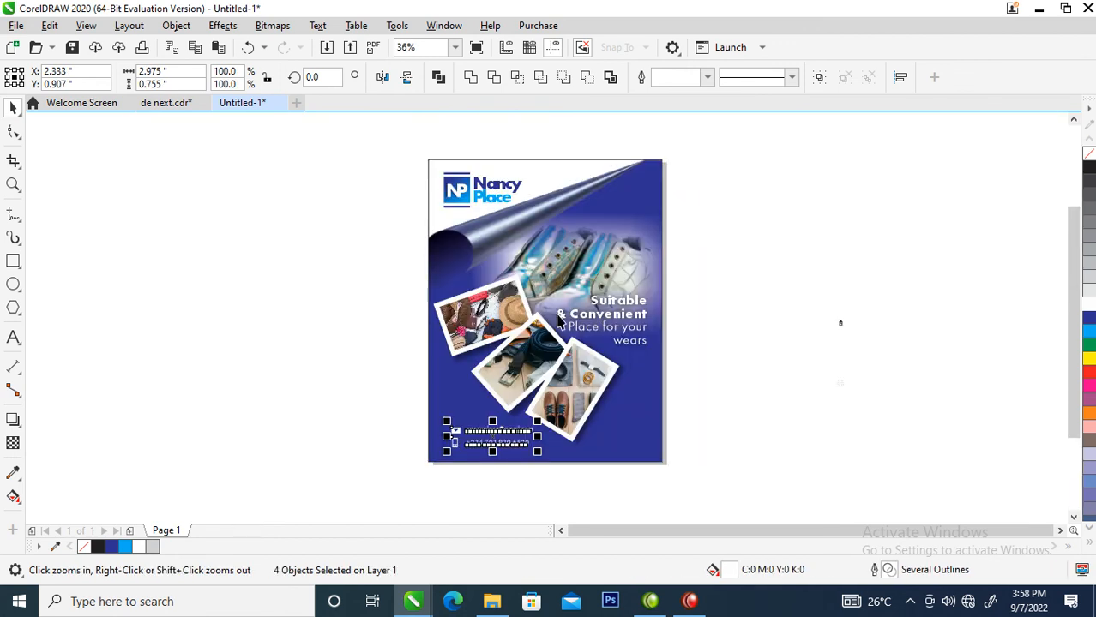
drag(337, 227, 702, 473)
drag(640, 322, 645, 323)
click(812, 268)
key(z)
drag(421, 135, 713, 480)
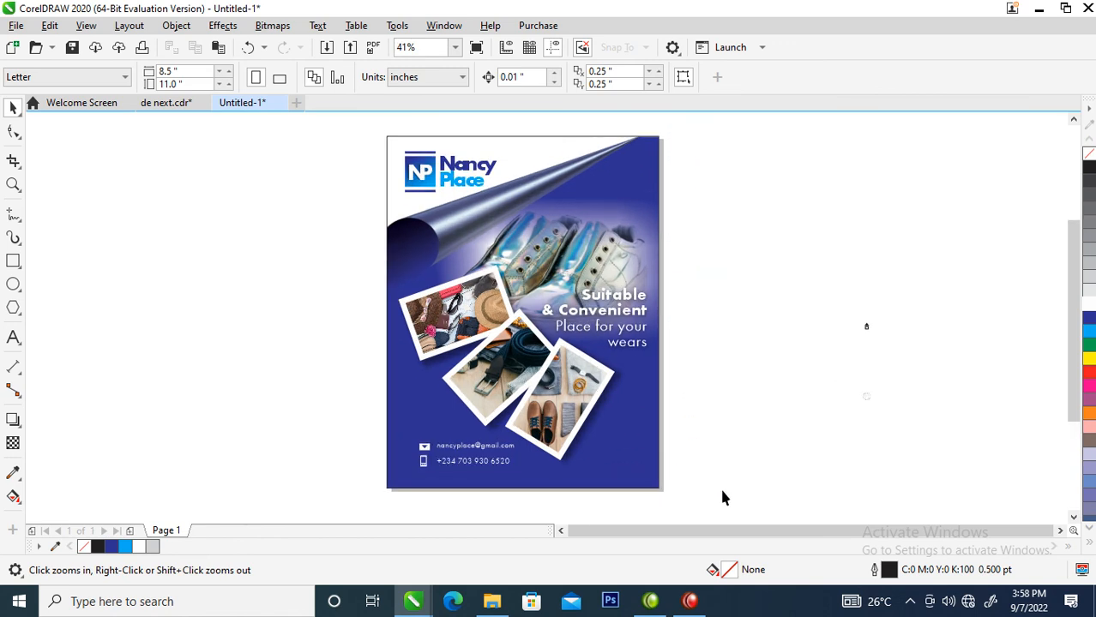